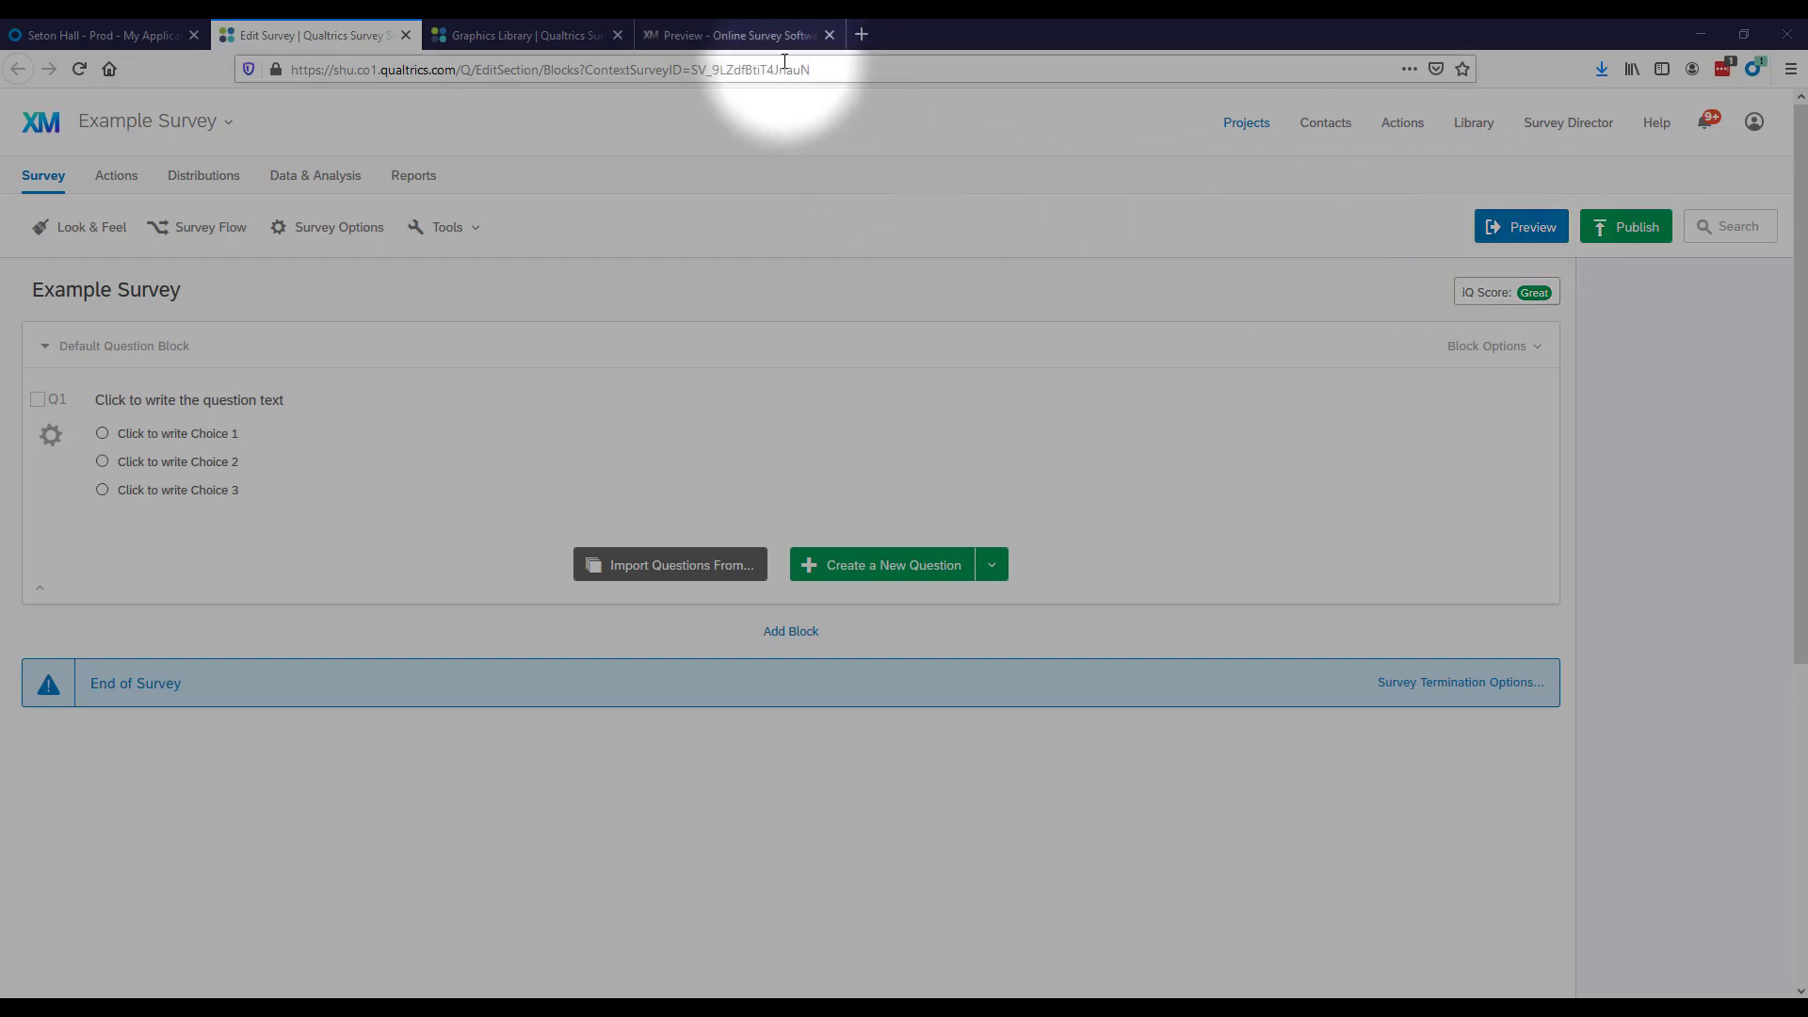
Check the Example Survey preview in its desktop and mobile views and return to the survey editor.
click(737, 35)
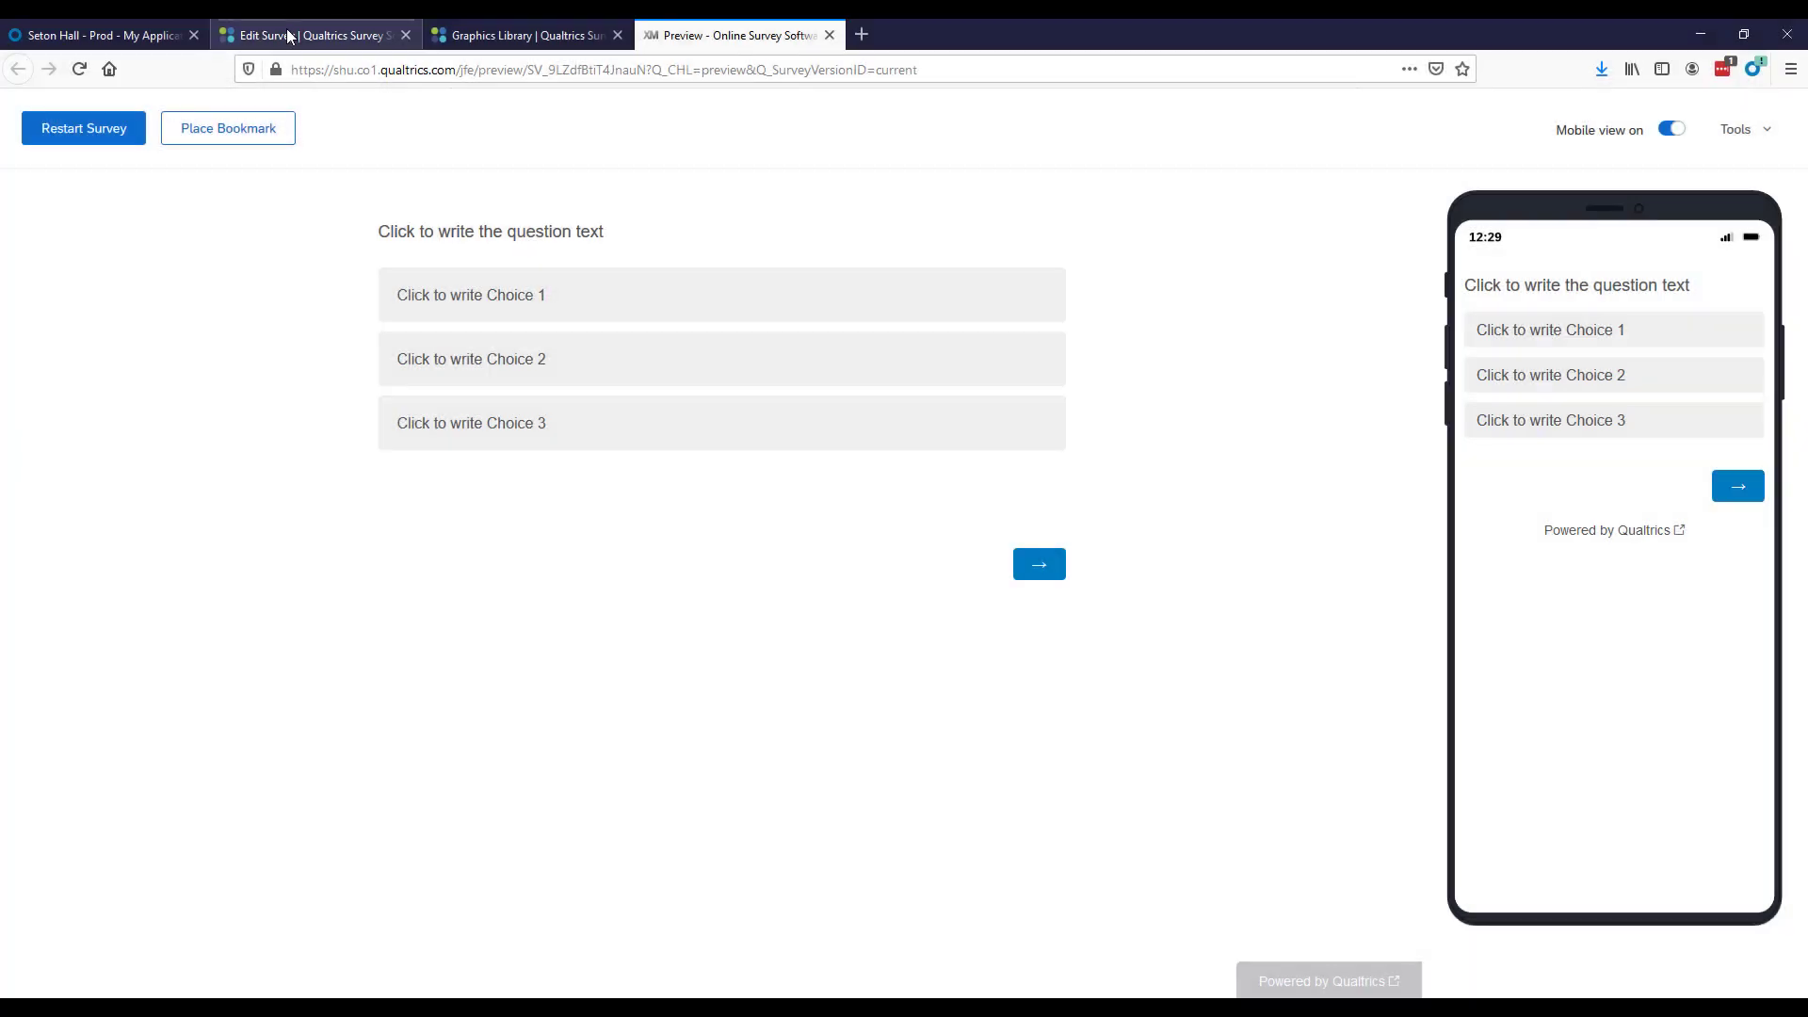
click(285, 34)
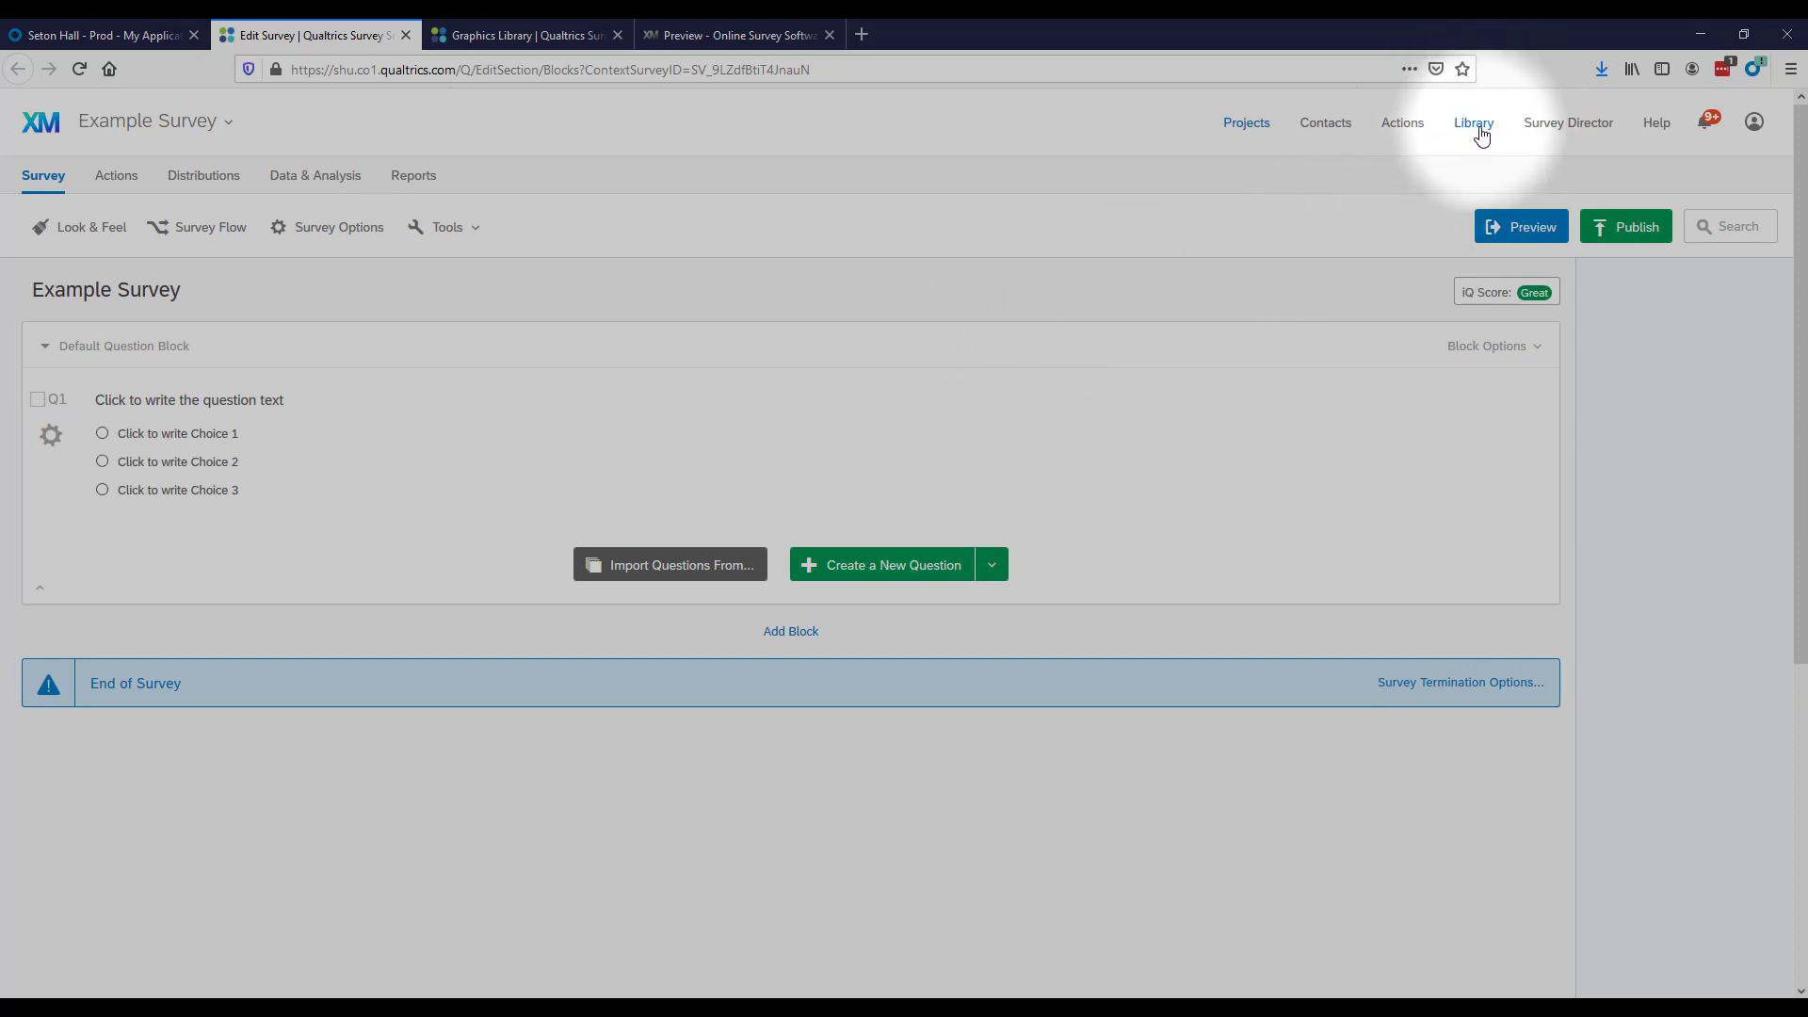
Open the Graphics Library and look through its folders, ending on the Uncategorized folder.
click(525, 43)
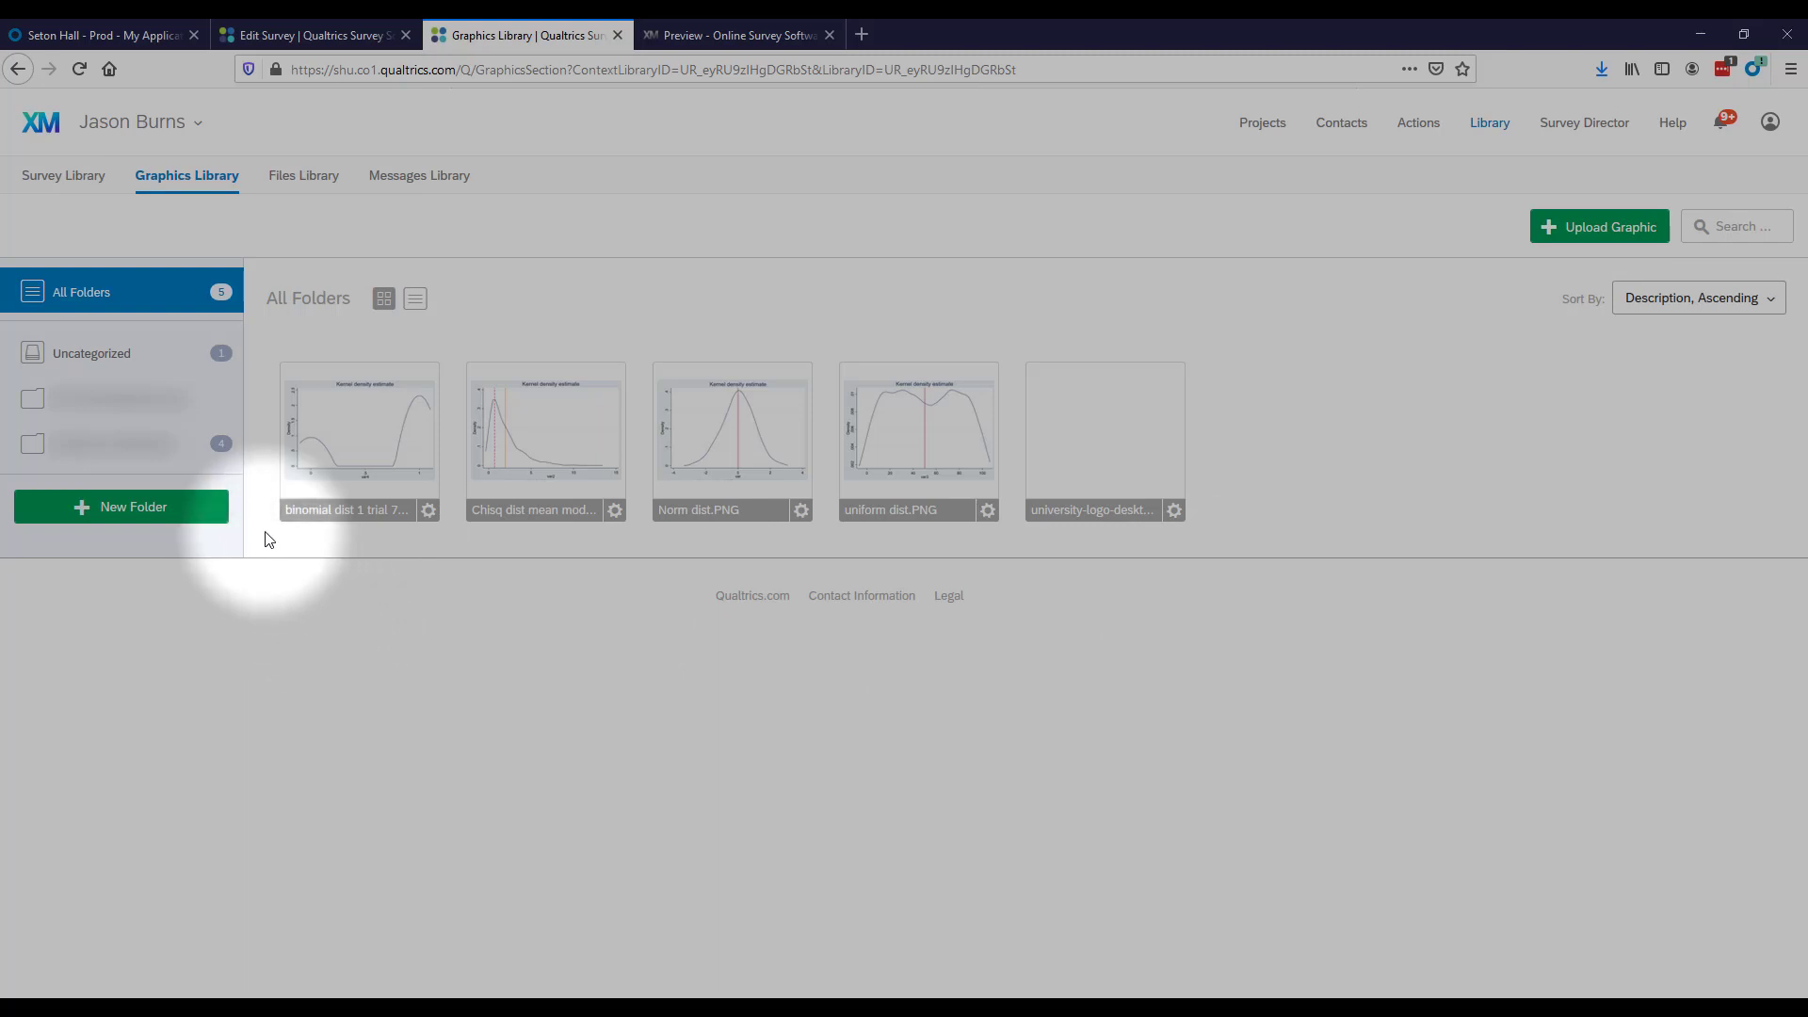
click(113, 442)
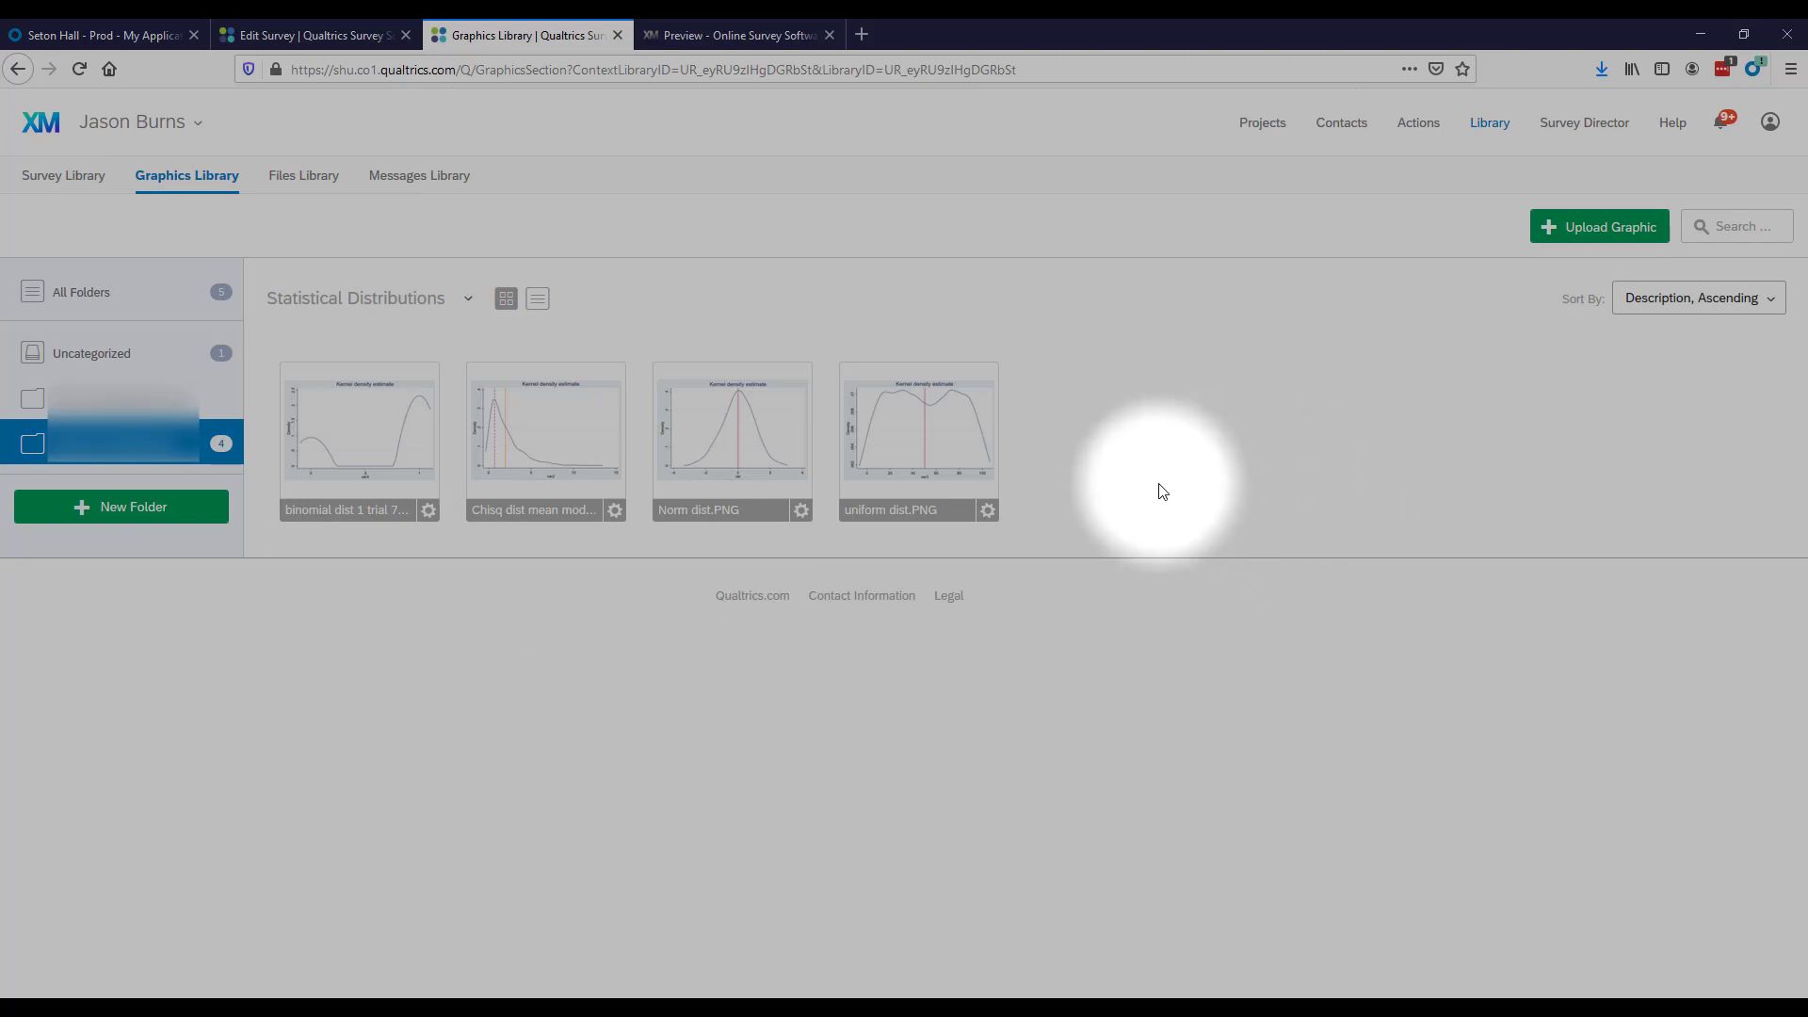
click(139, 363)
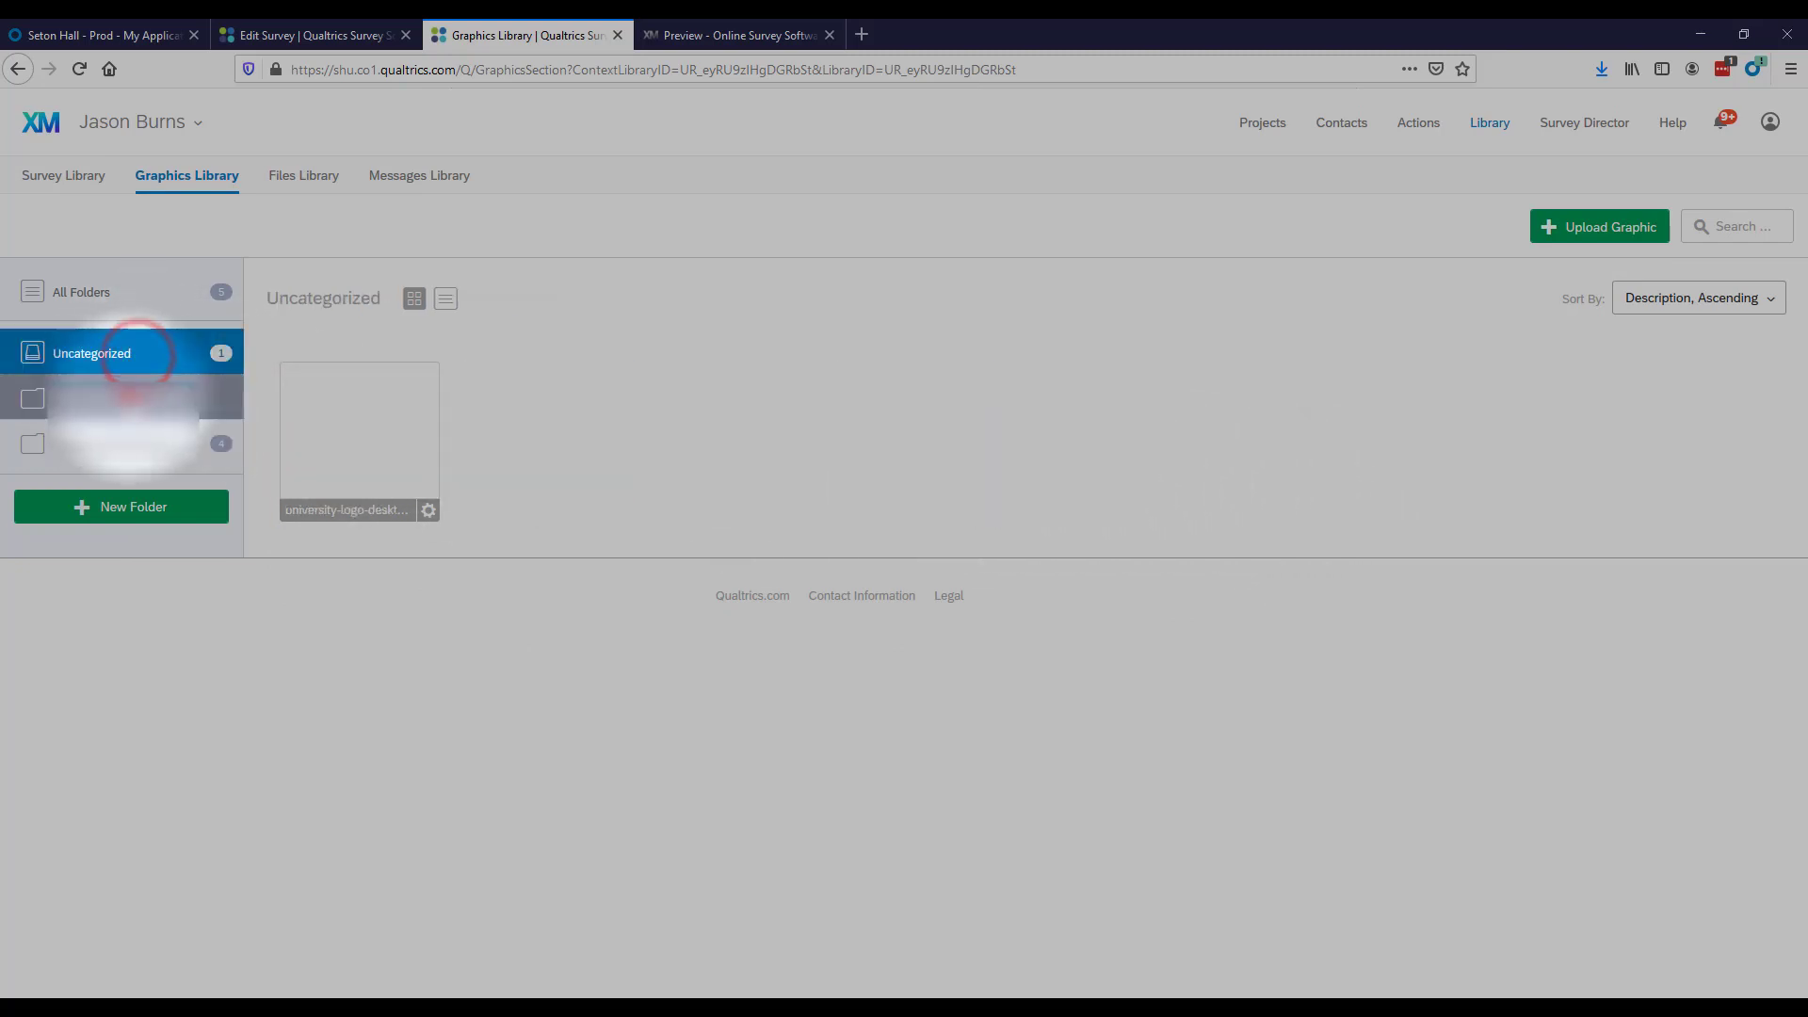
click(132, 397)
click(133, 353)
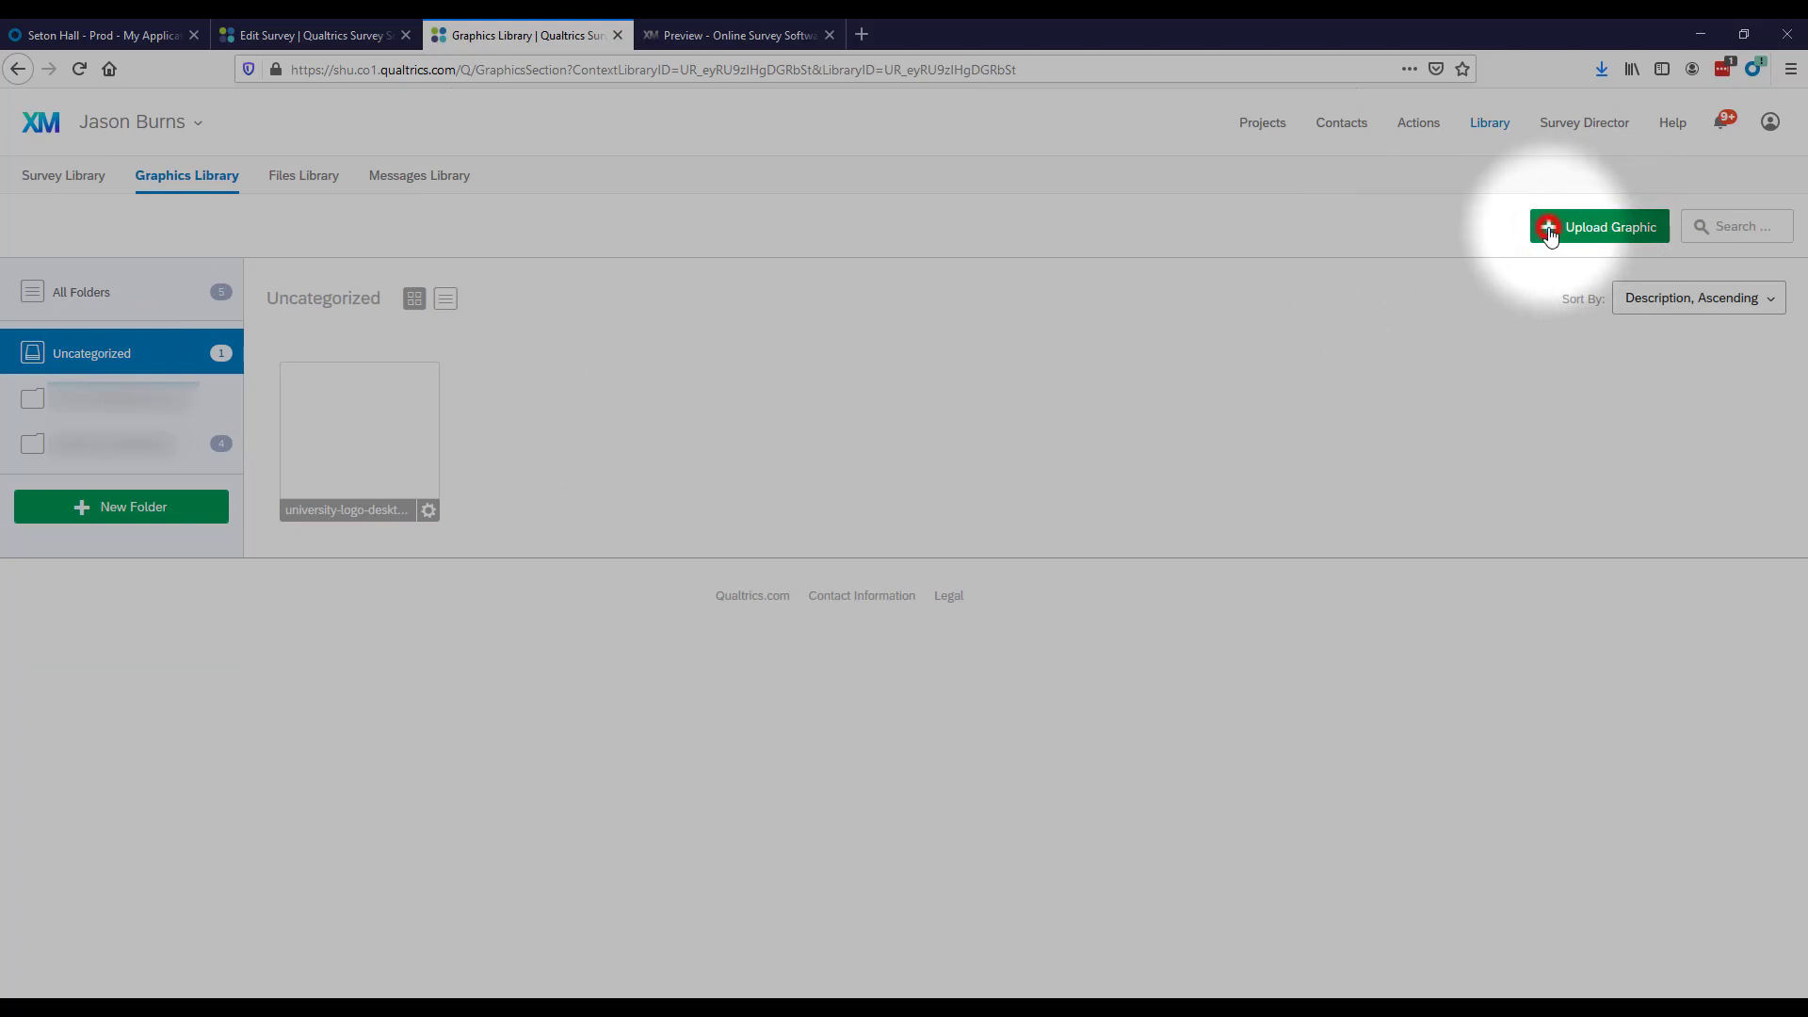
Examine the options for uploading a graphic from the computer or linking a web file, and cancel the upload.
click(1550, 231)
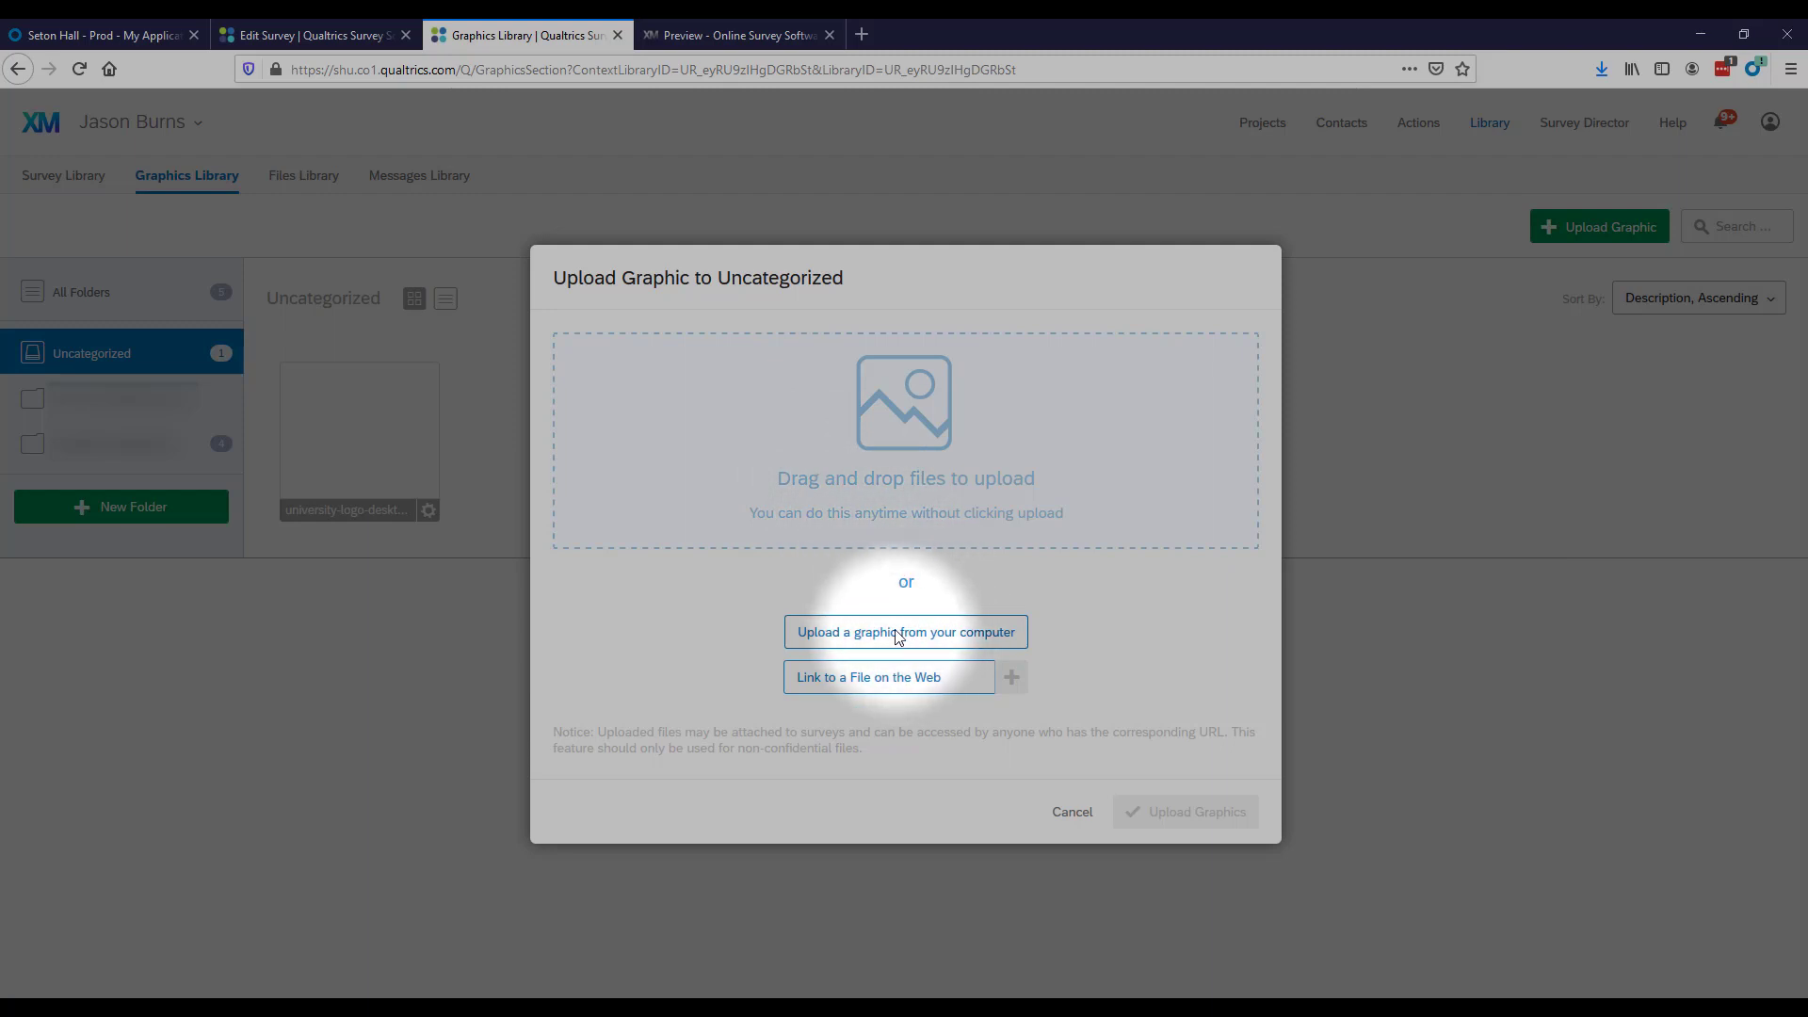
click(930, 638)
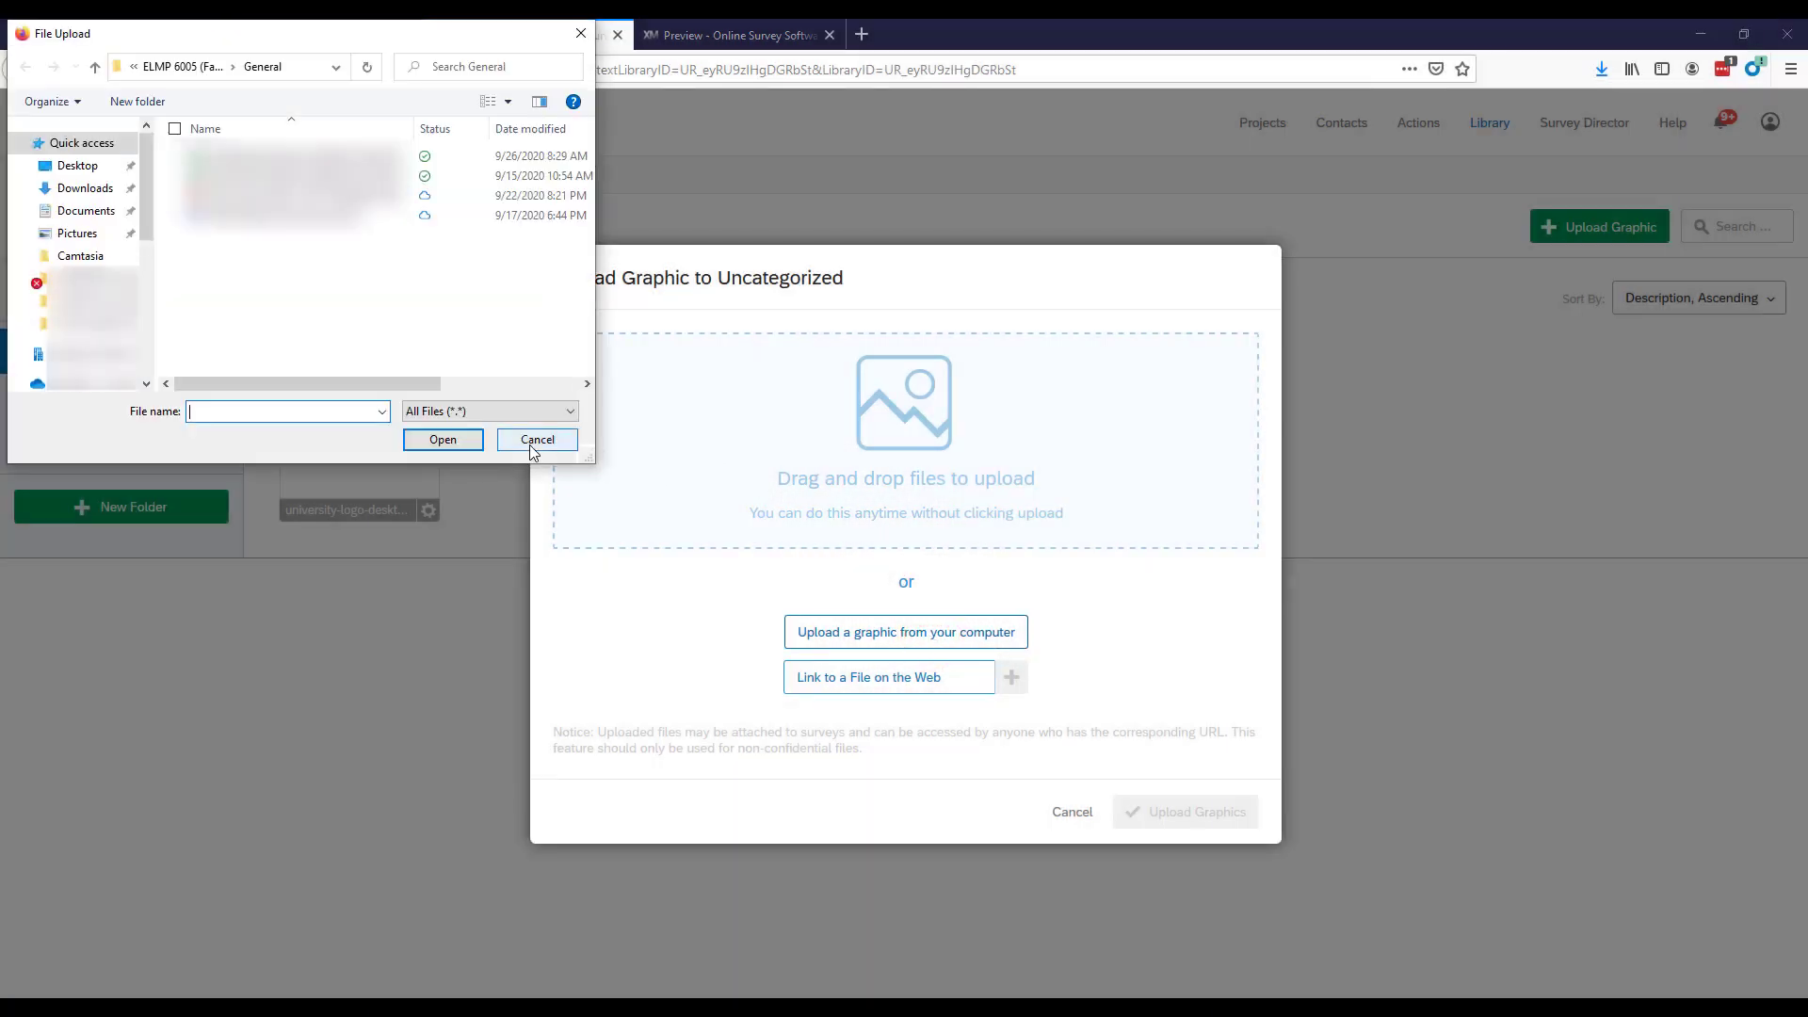
click(534, 441)
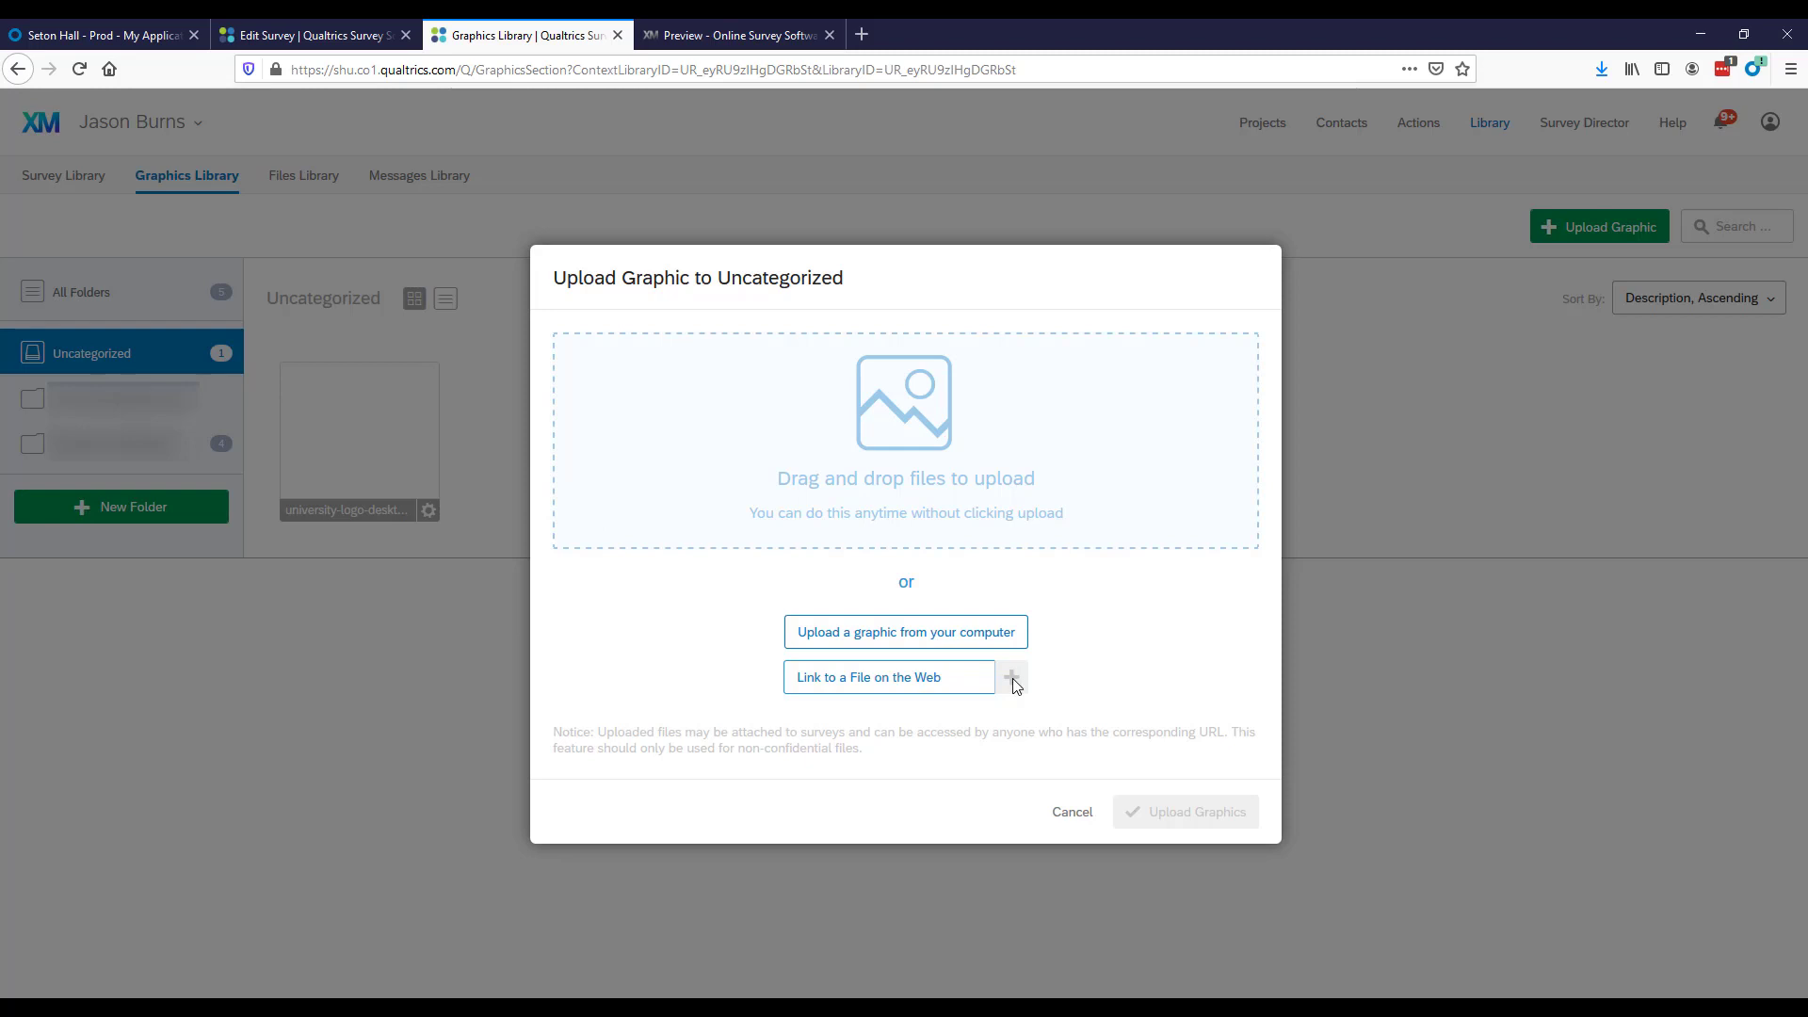
click(879, 678)
click(1014, 680)
click(1072, 815)
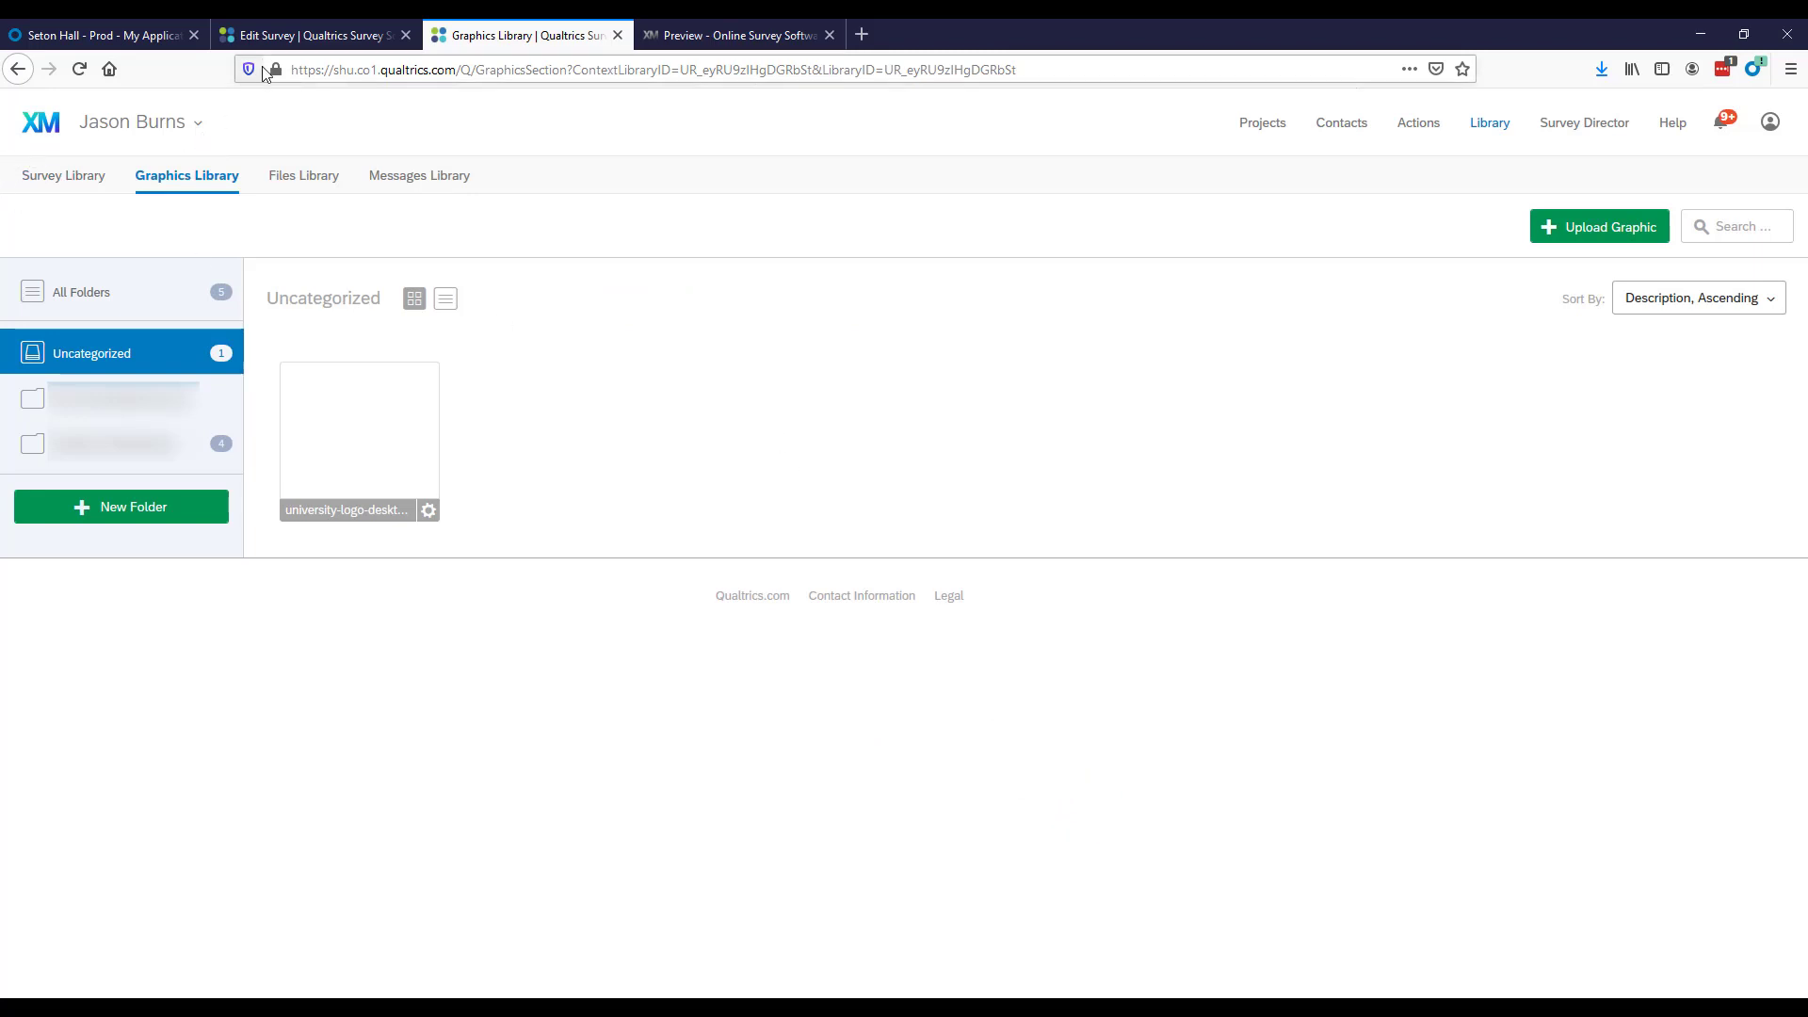
Return to the survey editor, open Look and Feel, and examine the available dynamic themes and layouts.
click(316, 43)
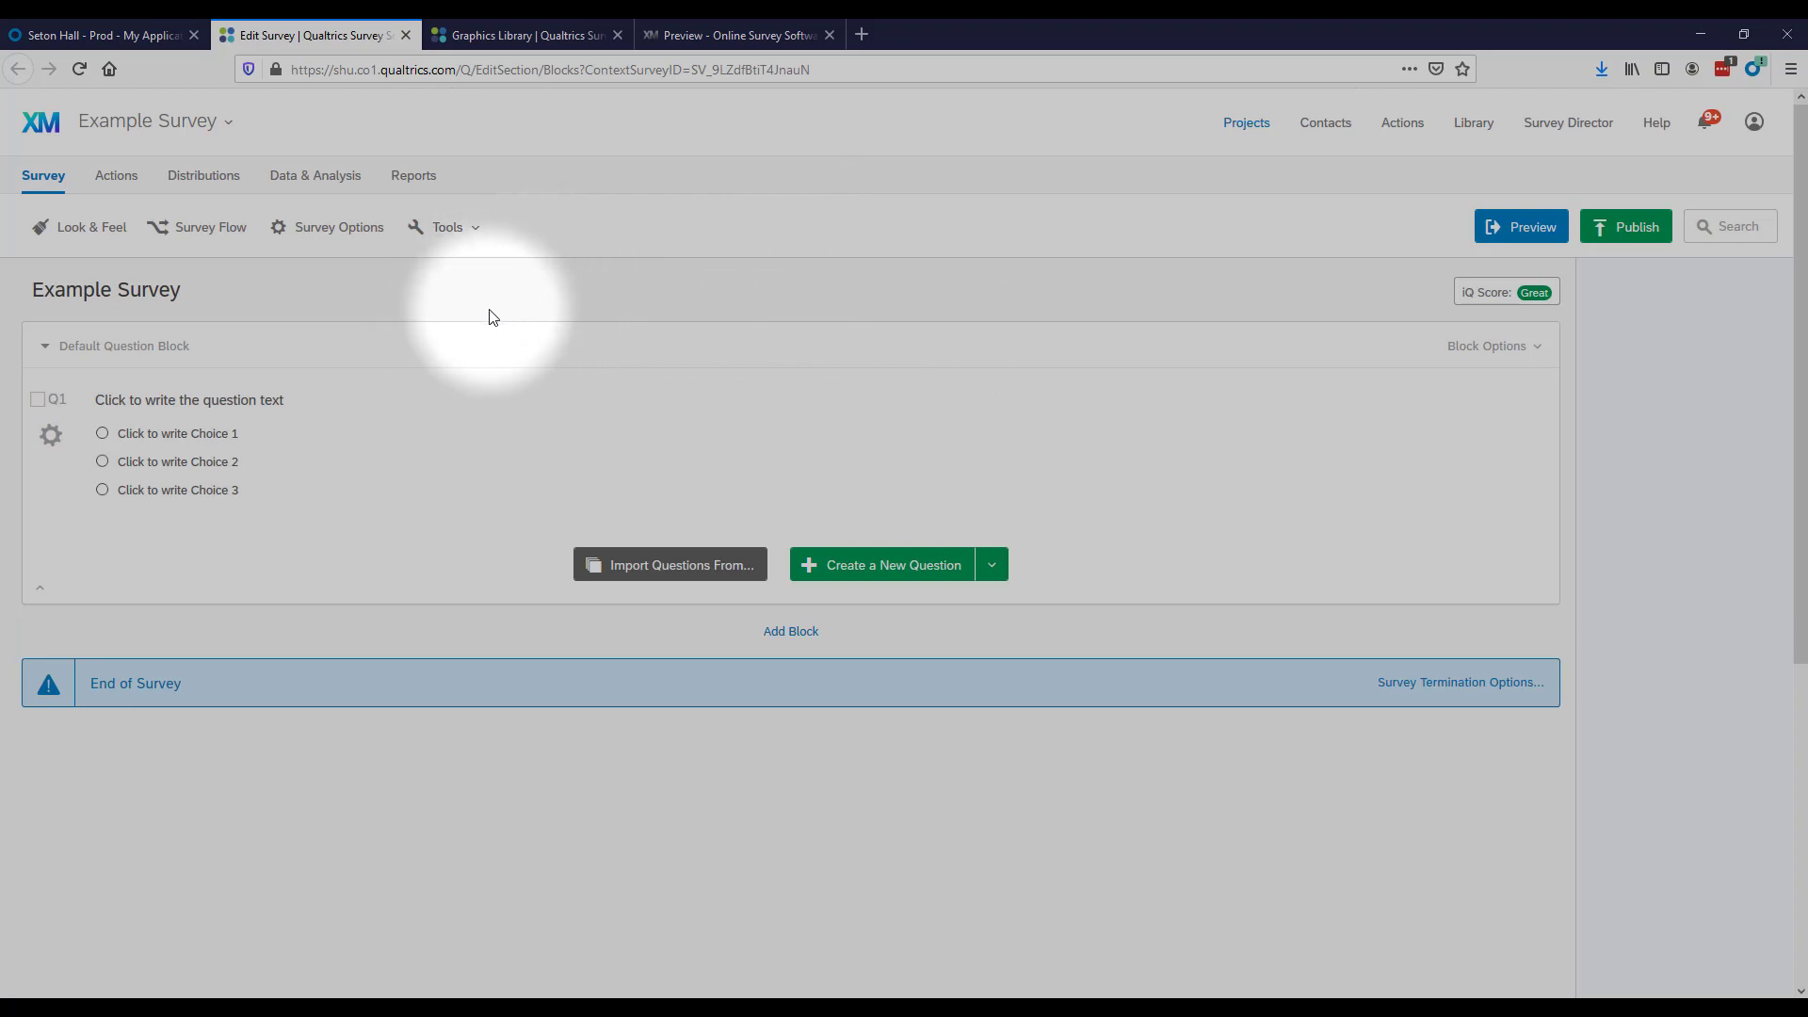
click(76, 230)
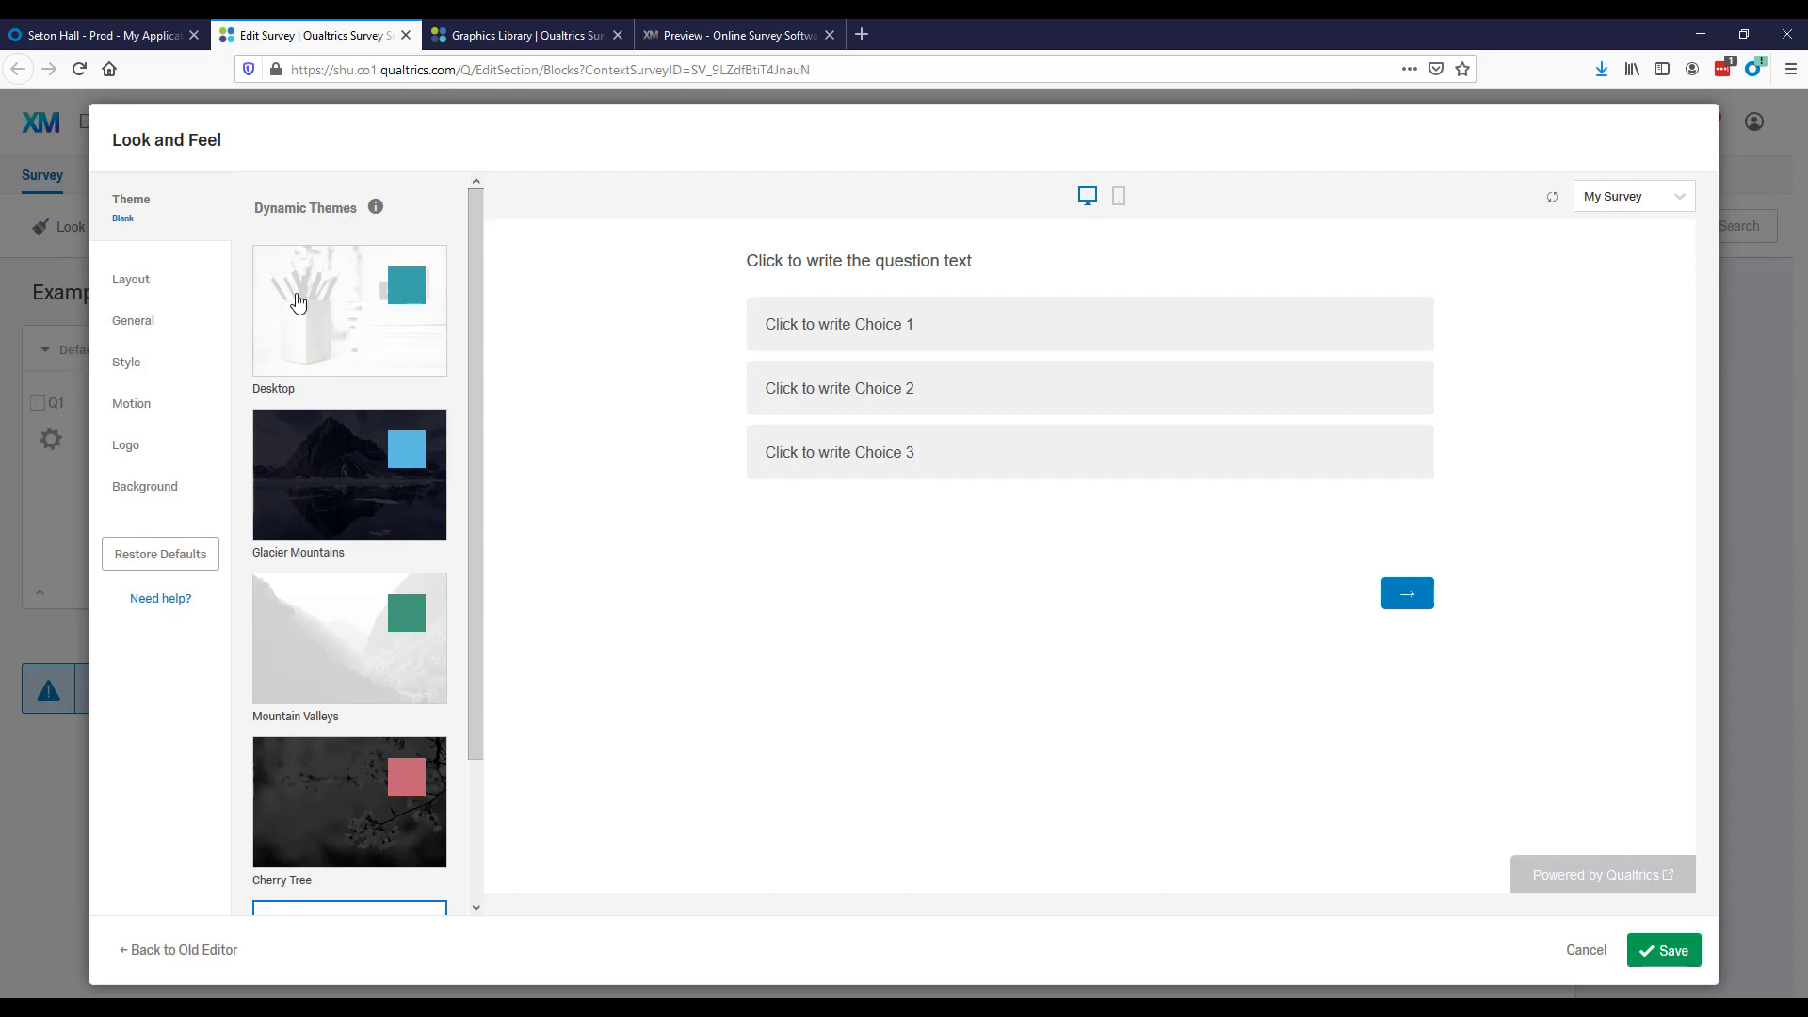
click(475, 348)
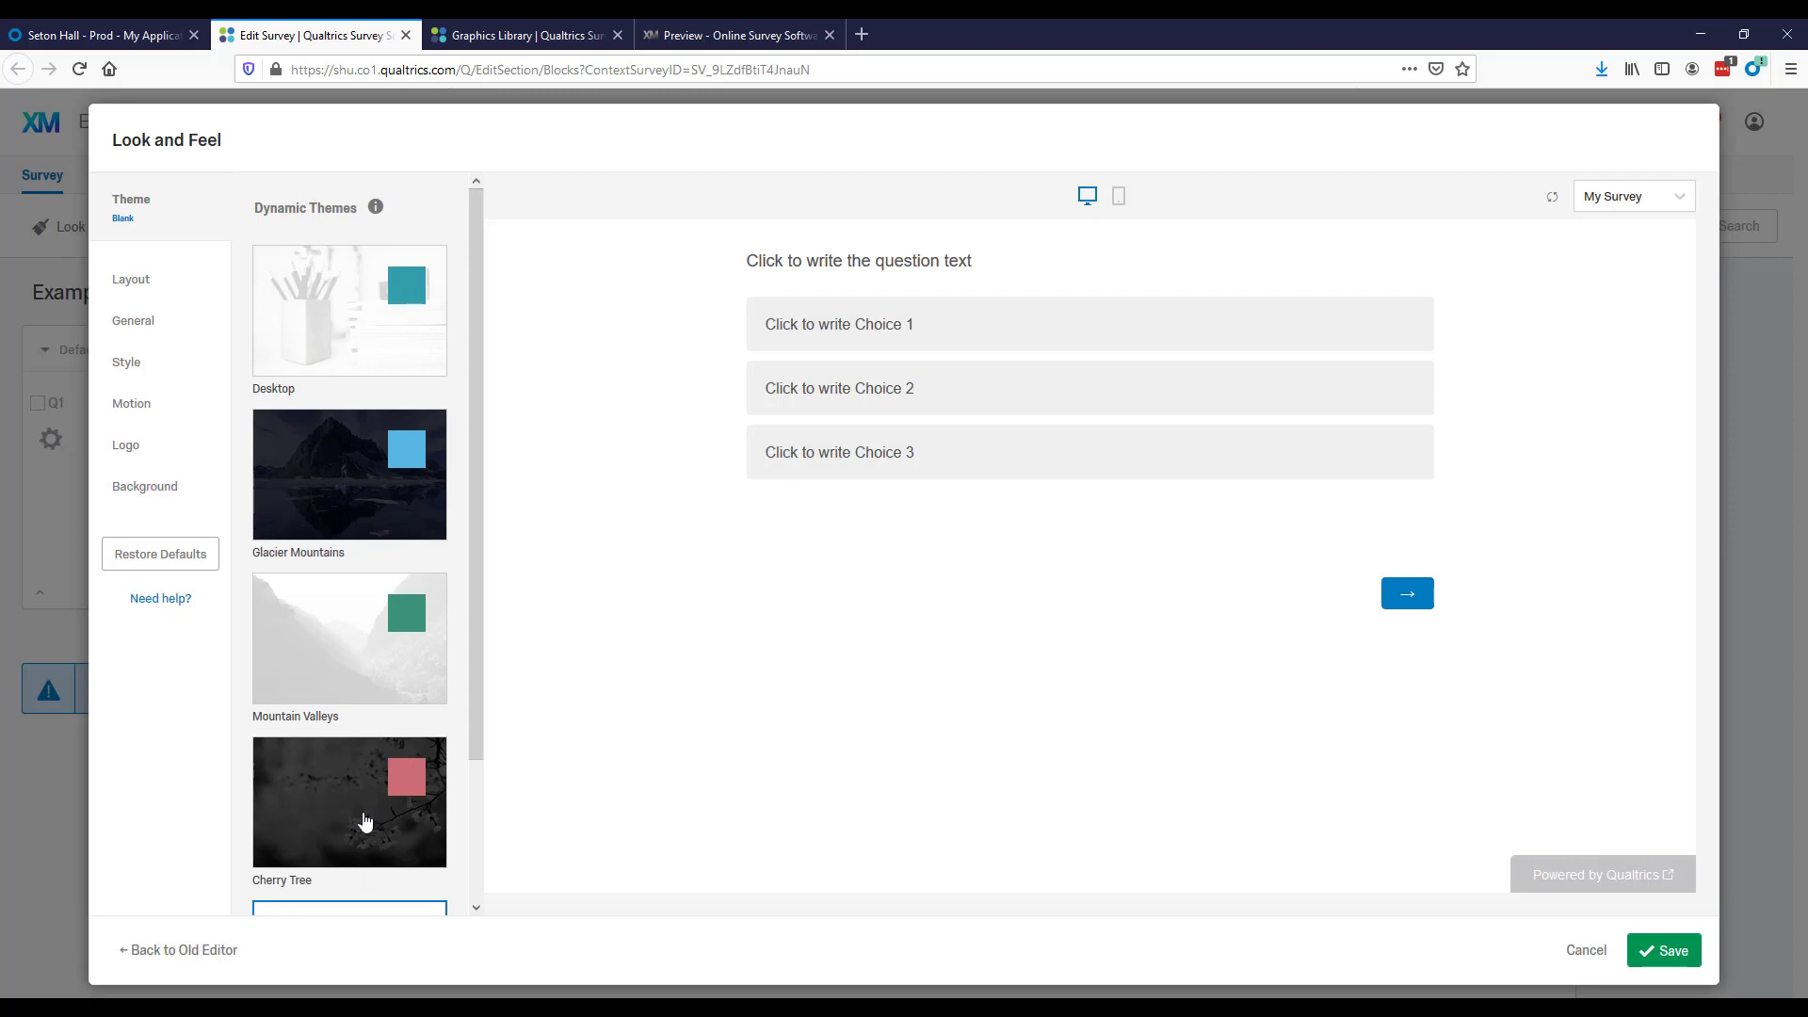
scroll(351, 652, down, 1)
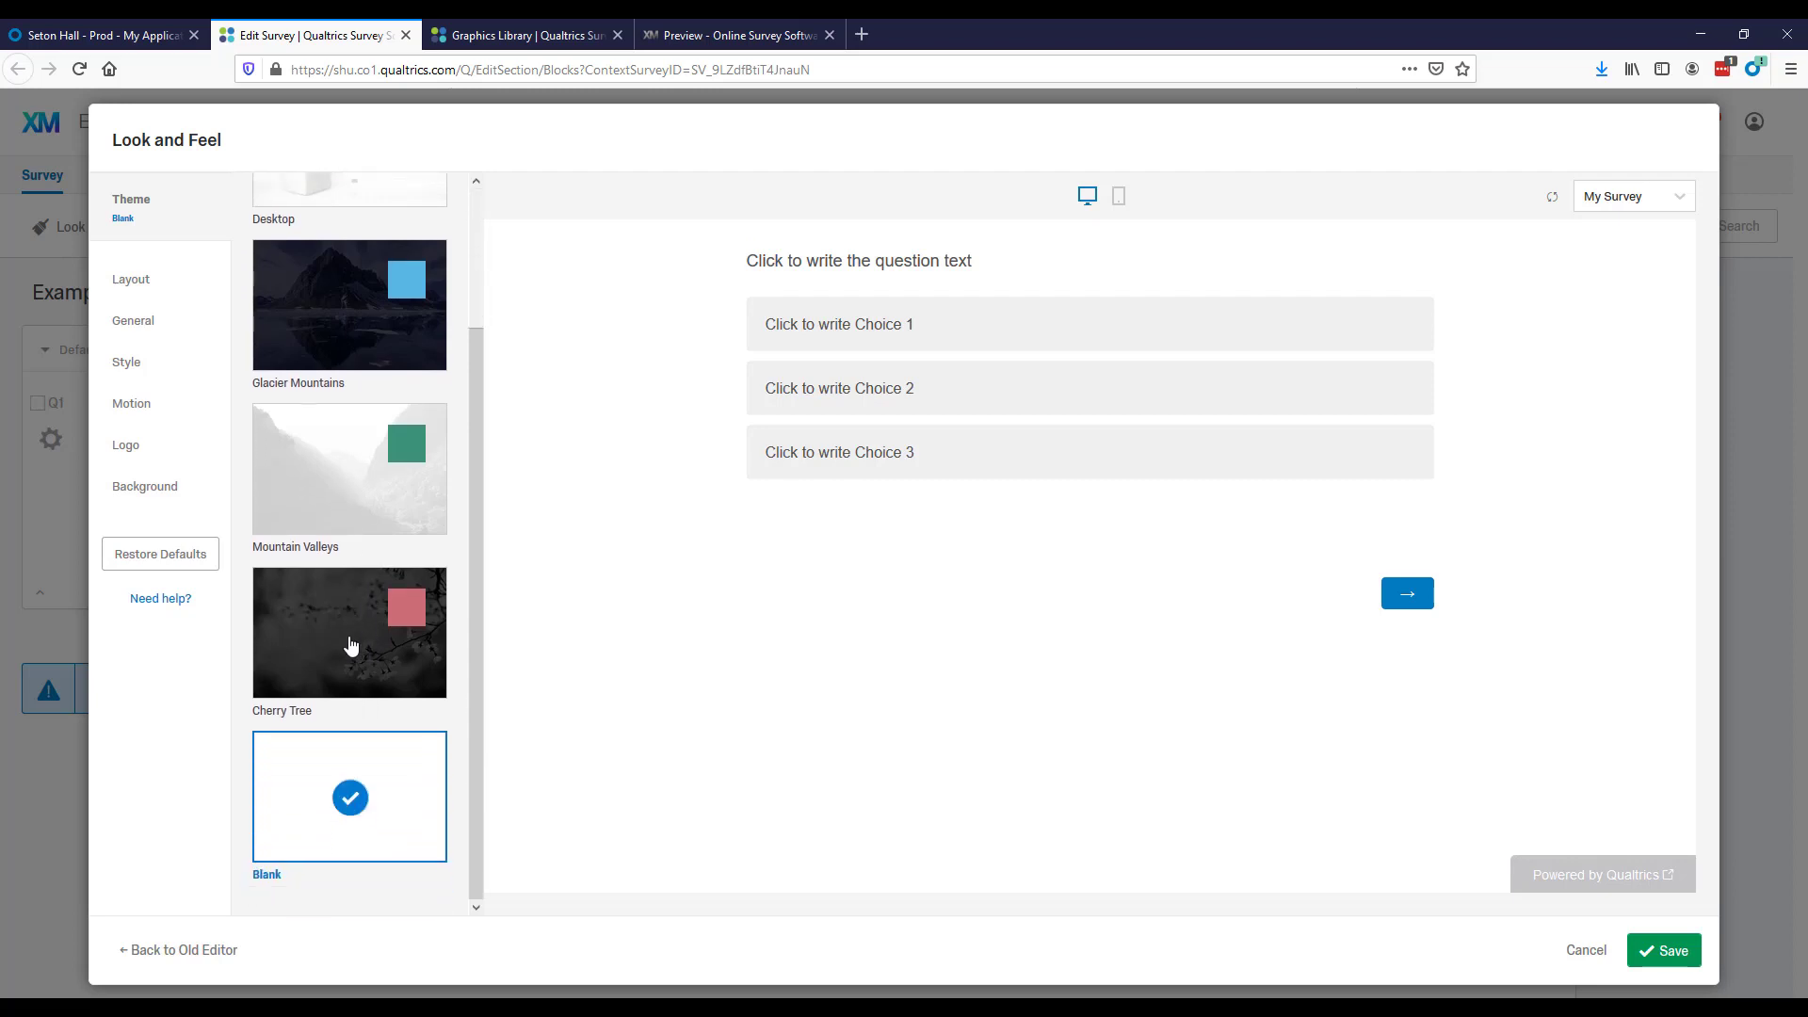
scroll(362, 629, up, 3)
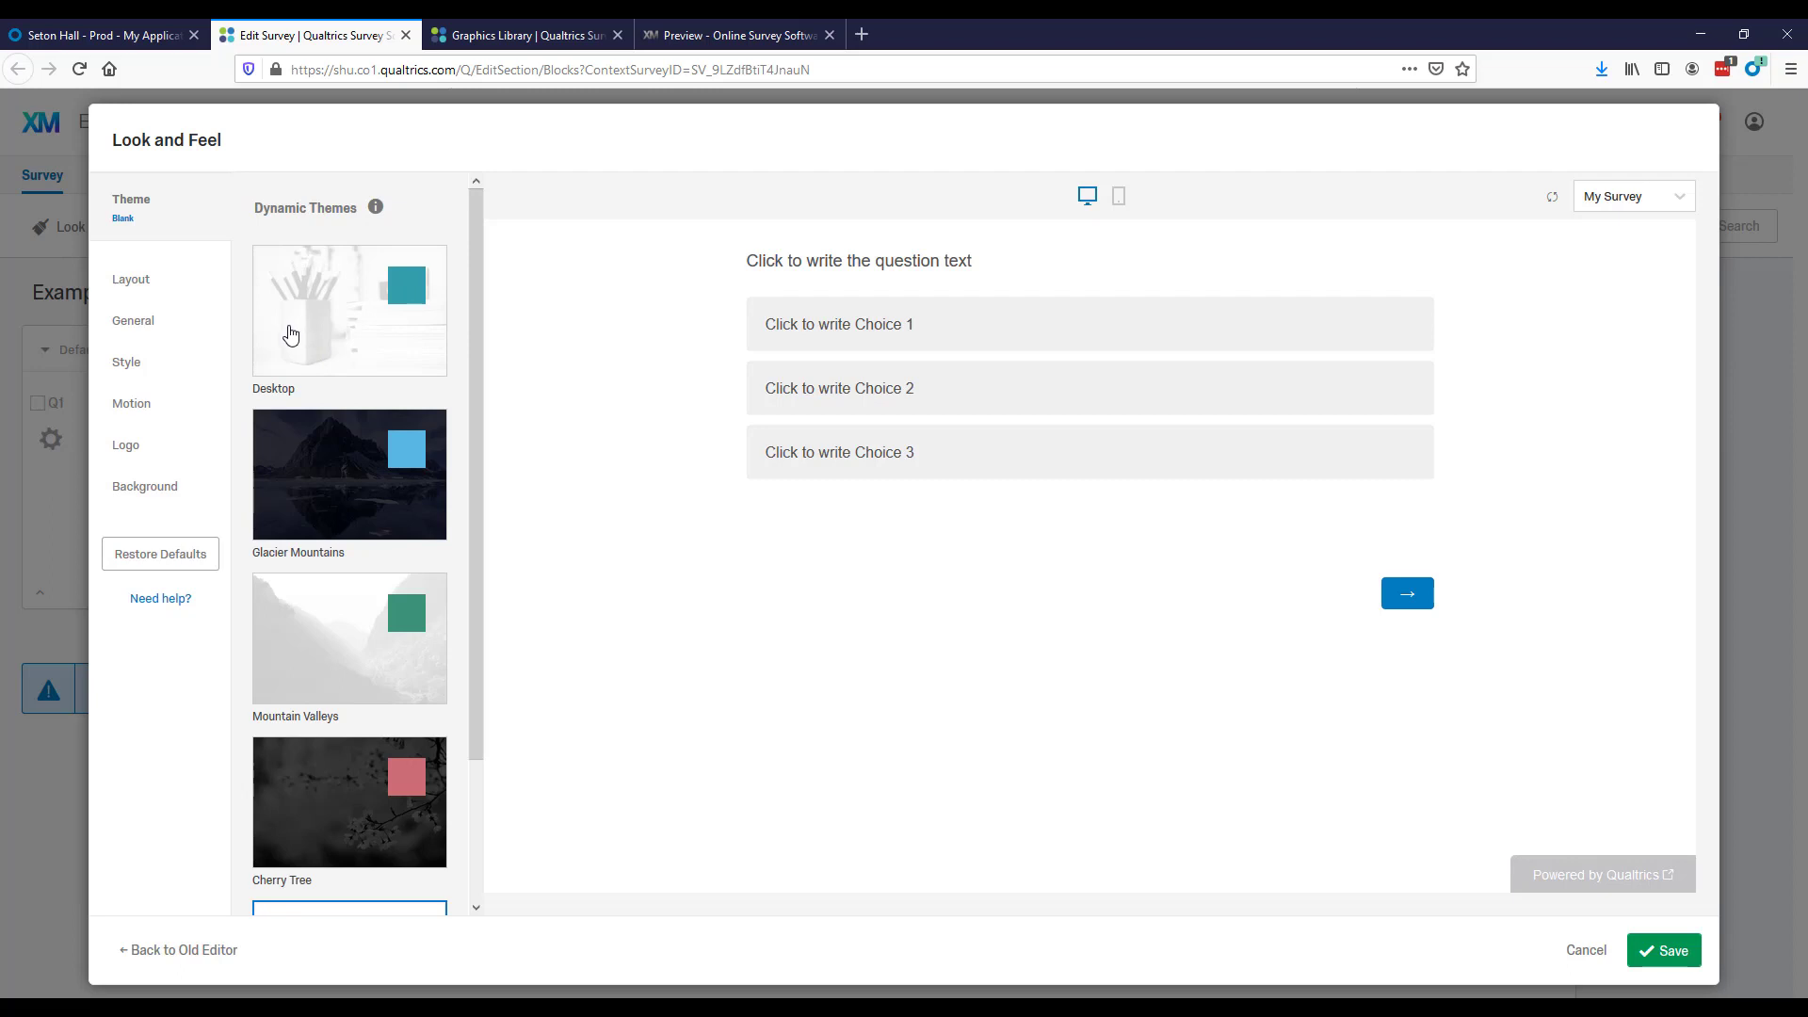
click(141, 280)
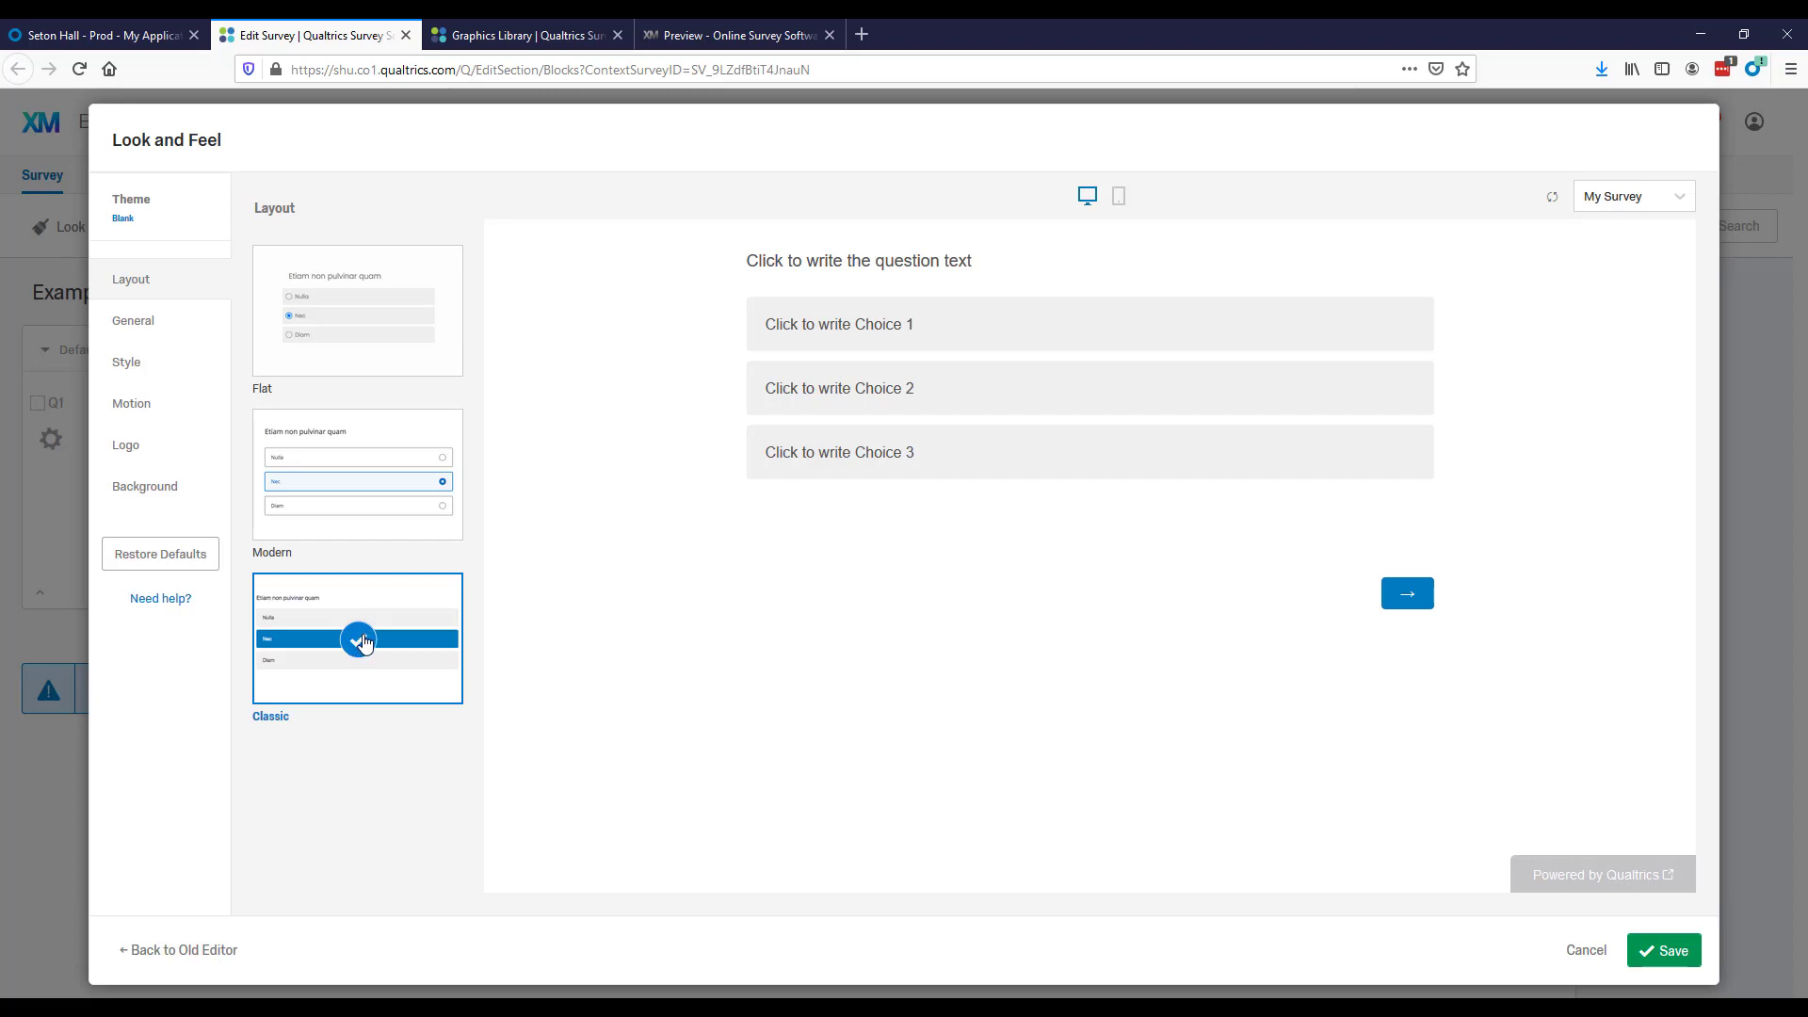
Examine the general Look and Feel settings, including next button text, progress bar, questions per page and header options.
click(134, 323)
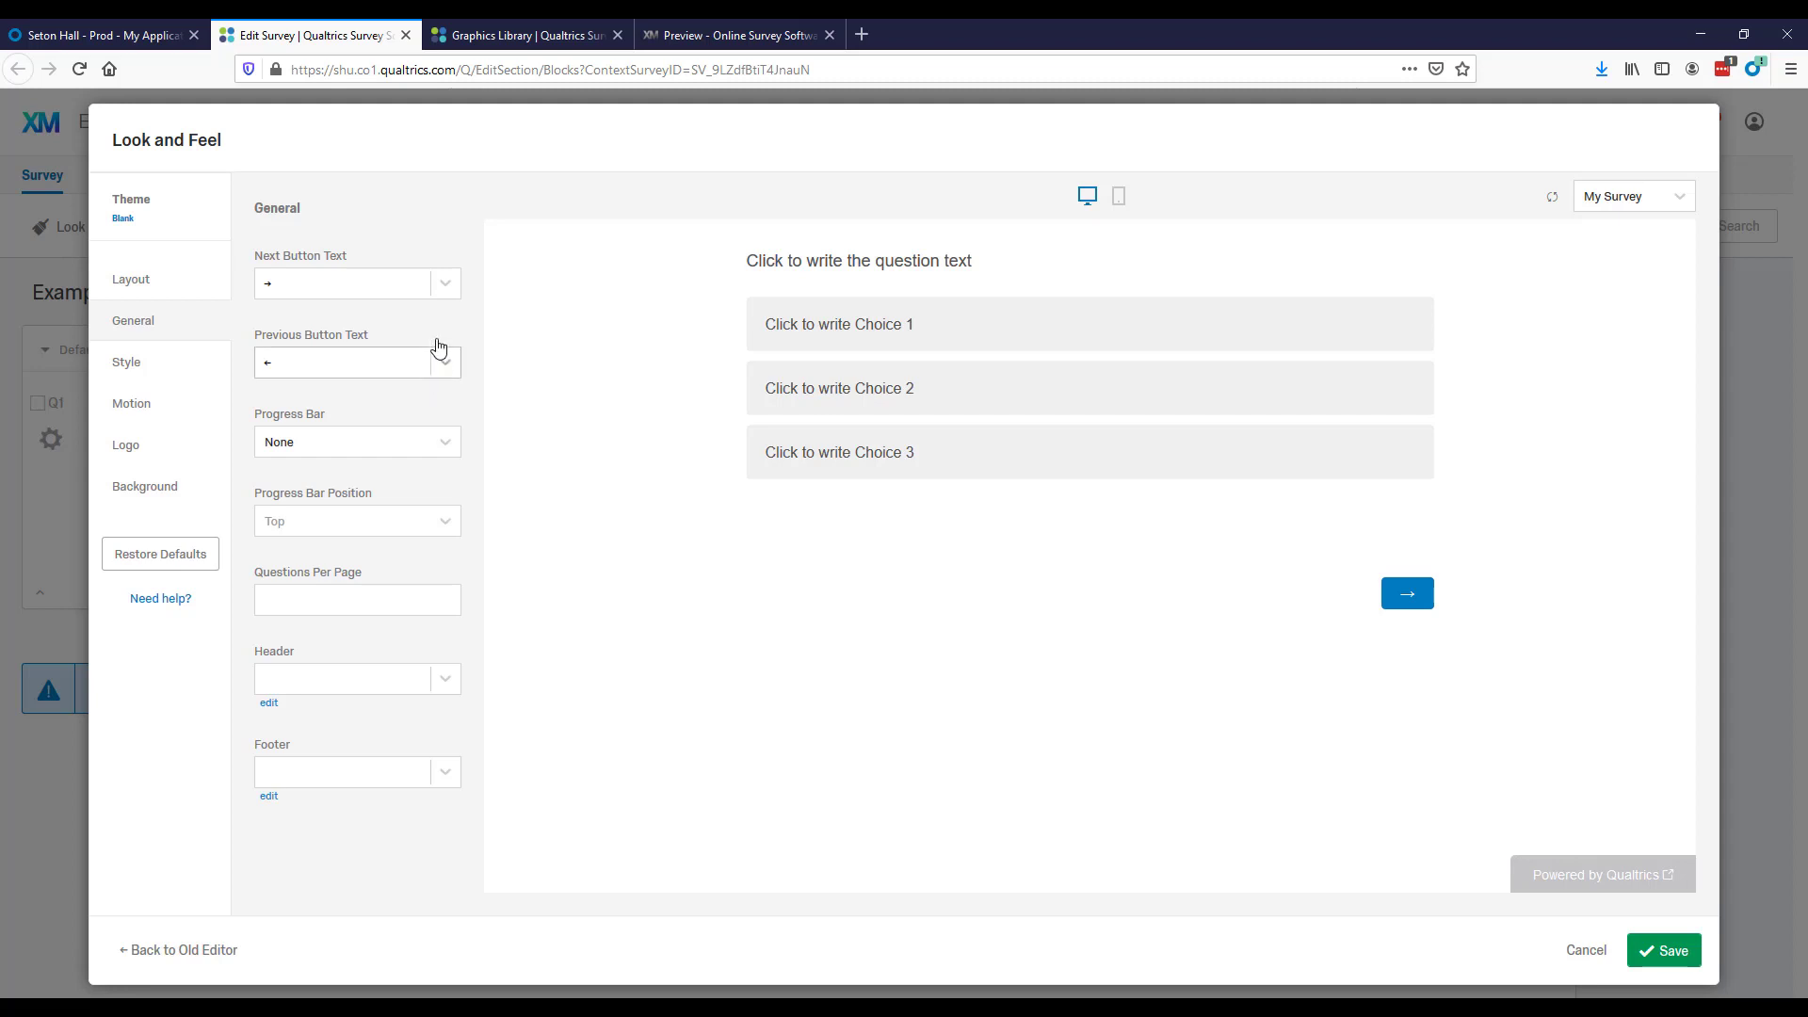
click(445, 283)
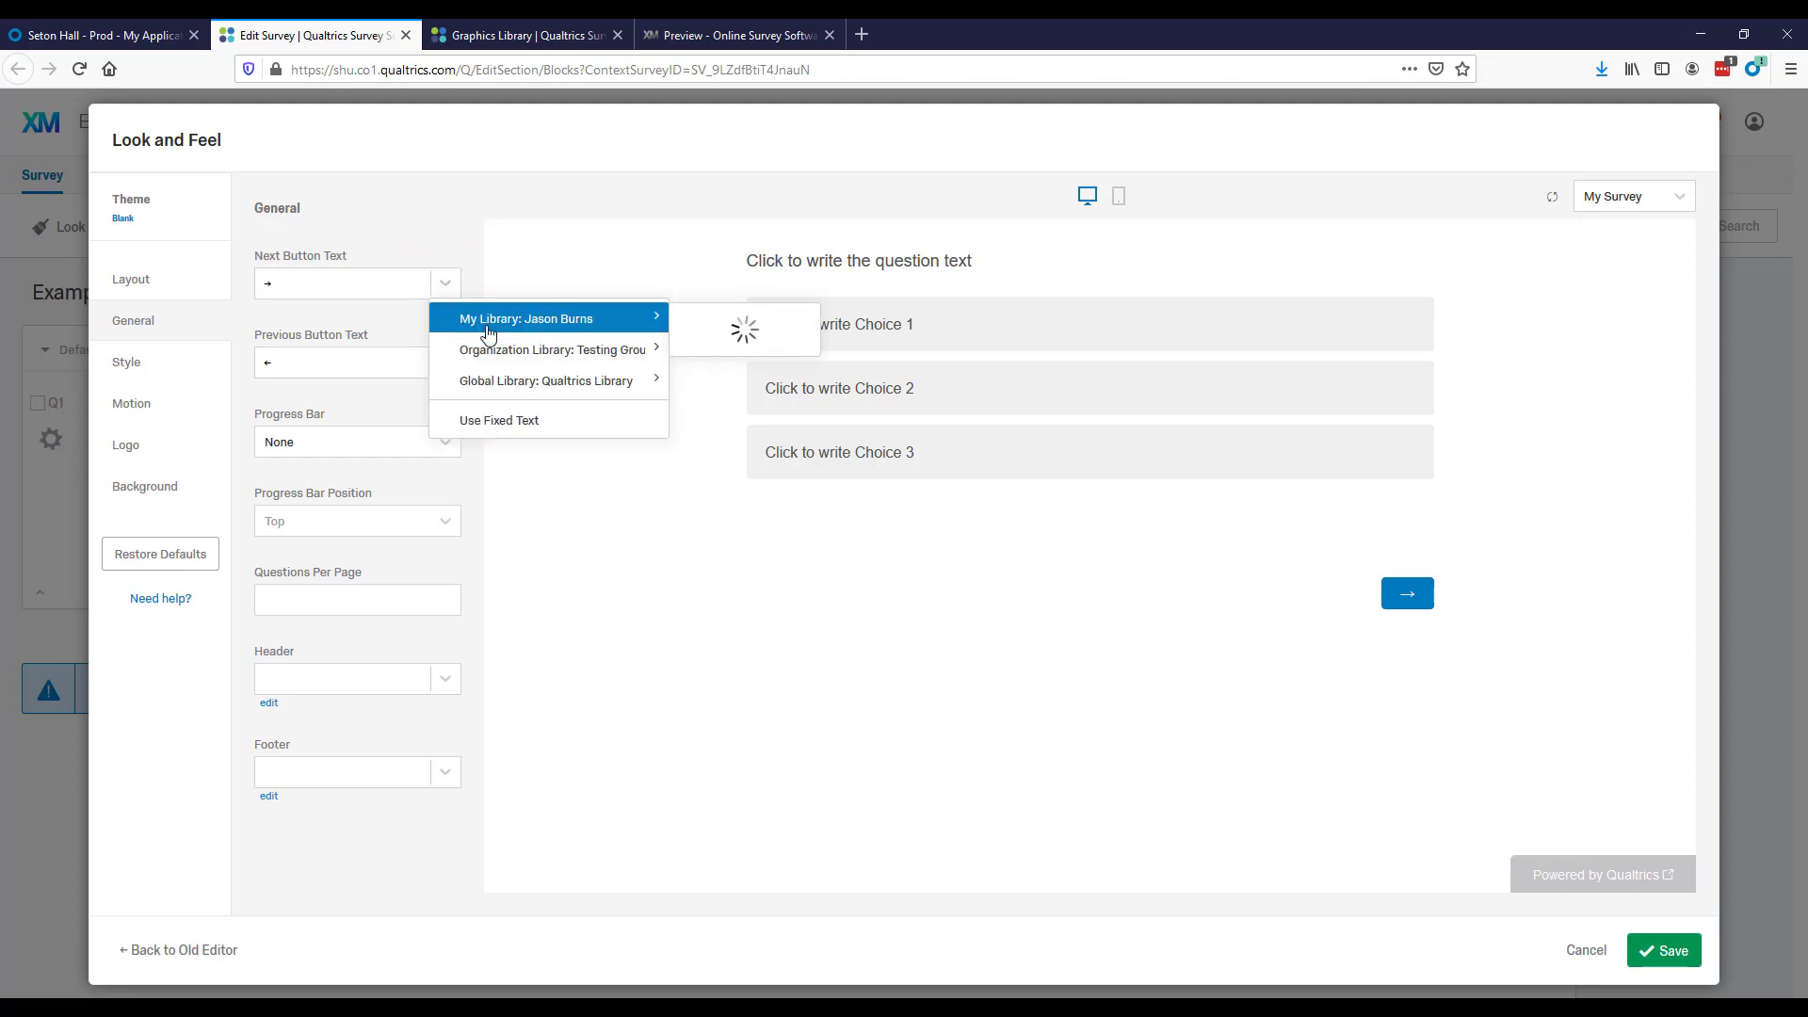
click(404, 323)
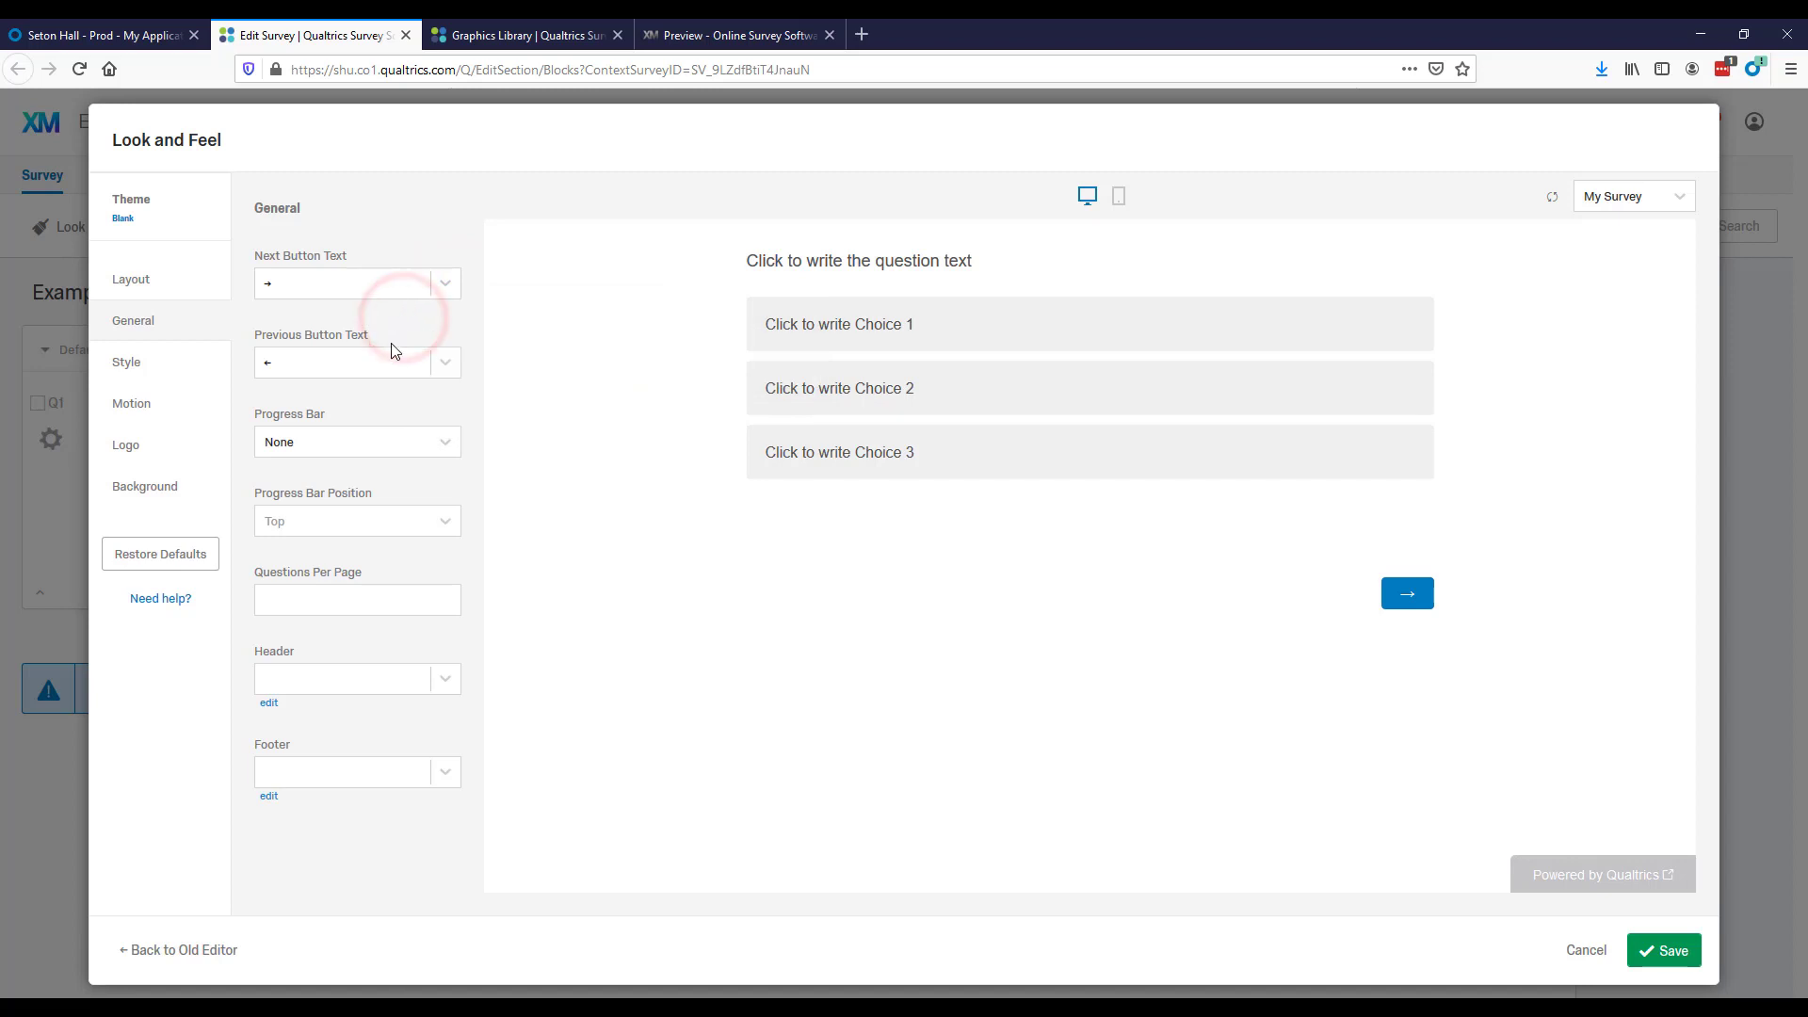
click(367, 445)
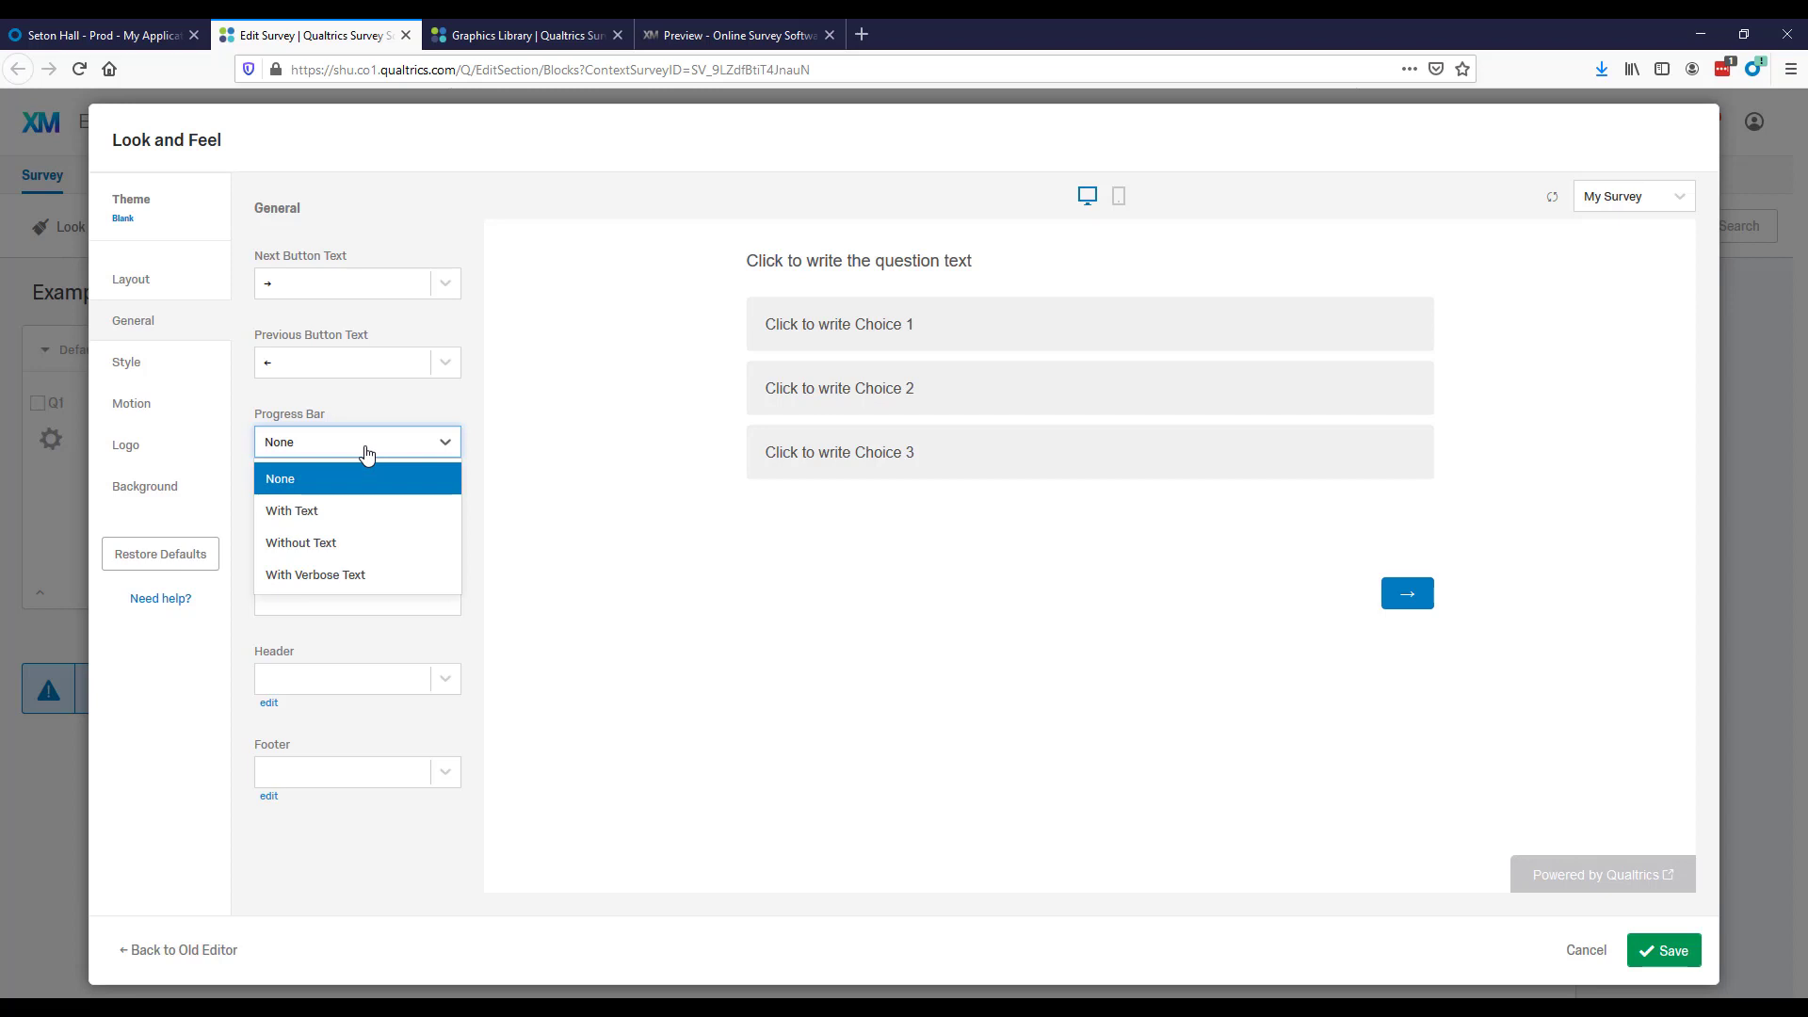
click(467, 439)
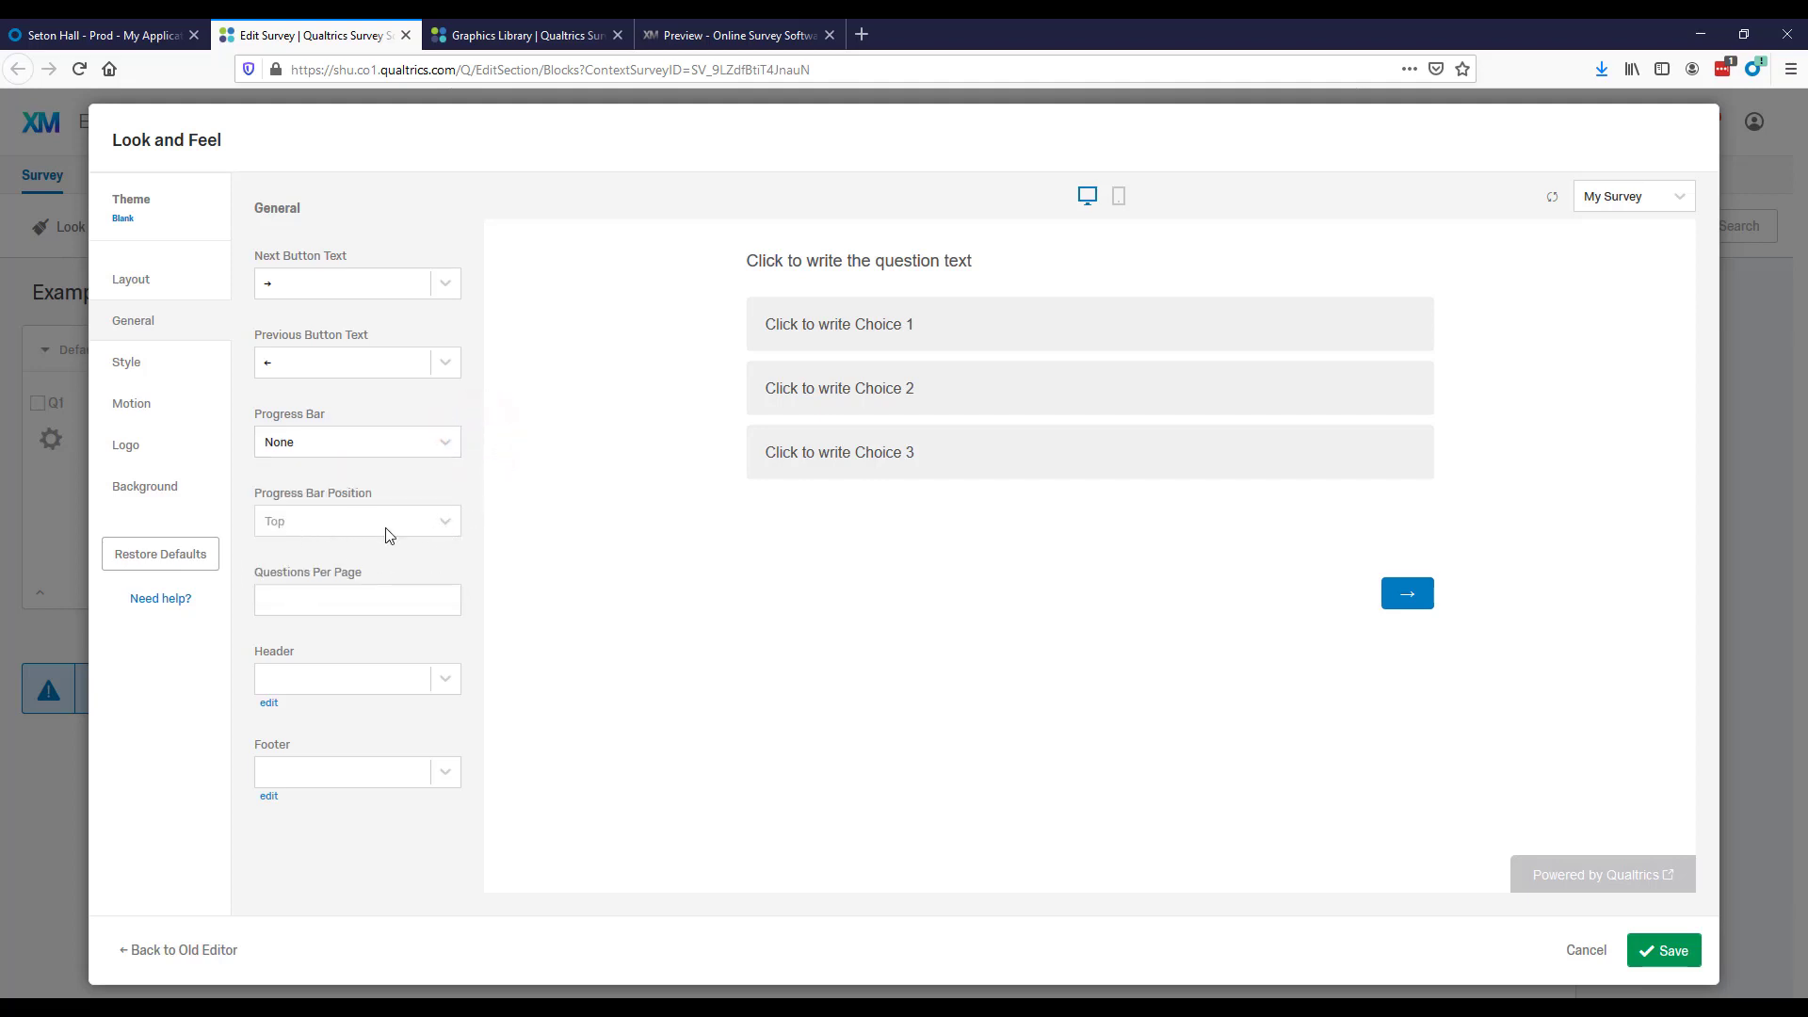
click(277, 596)
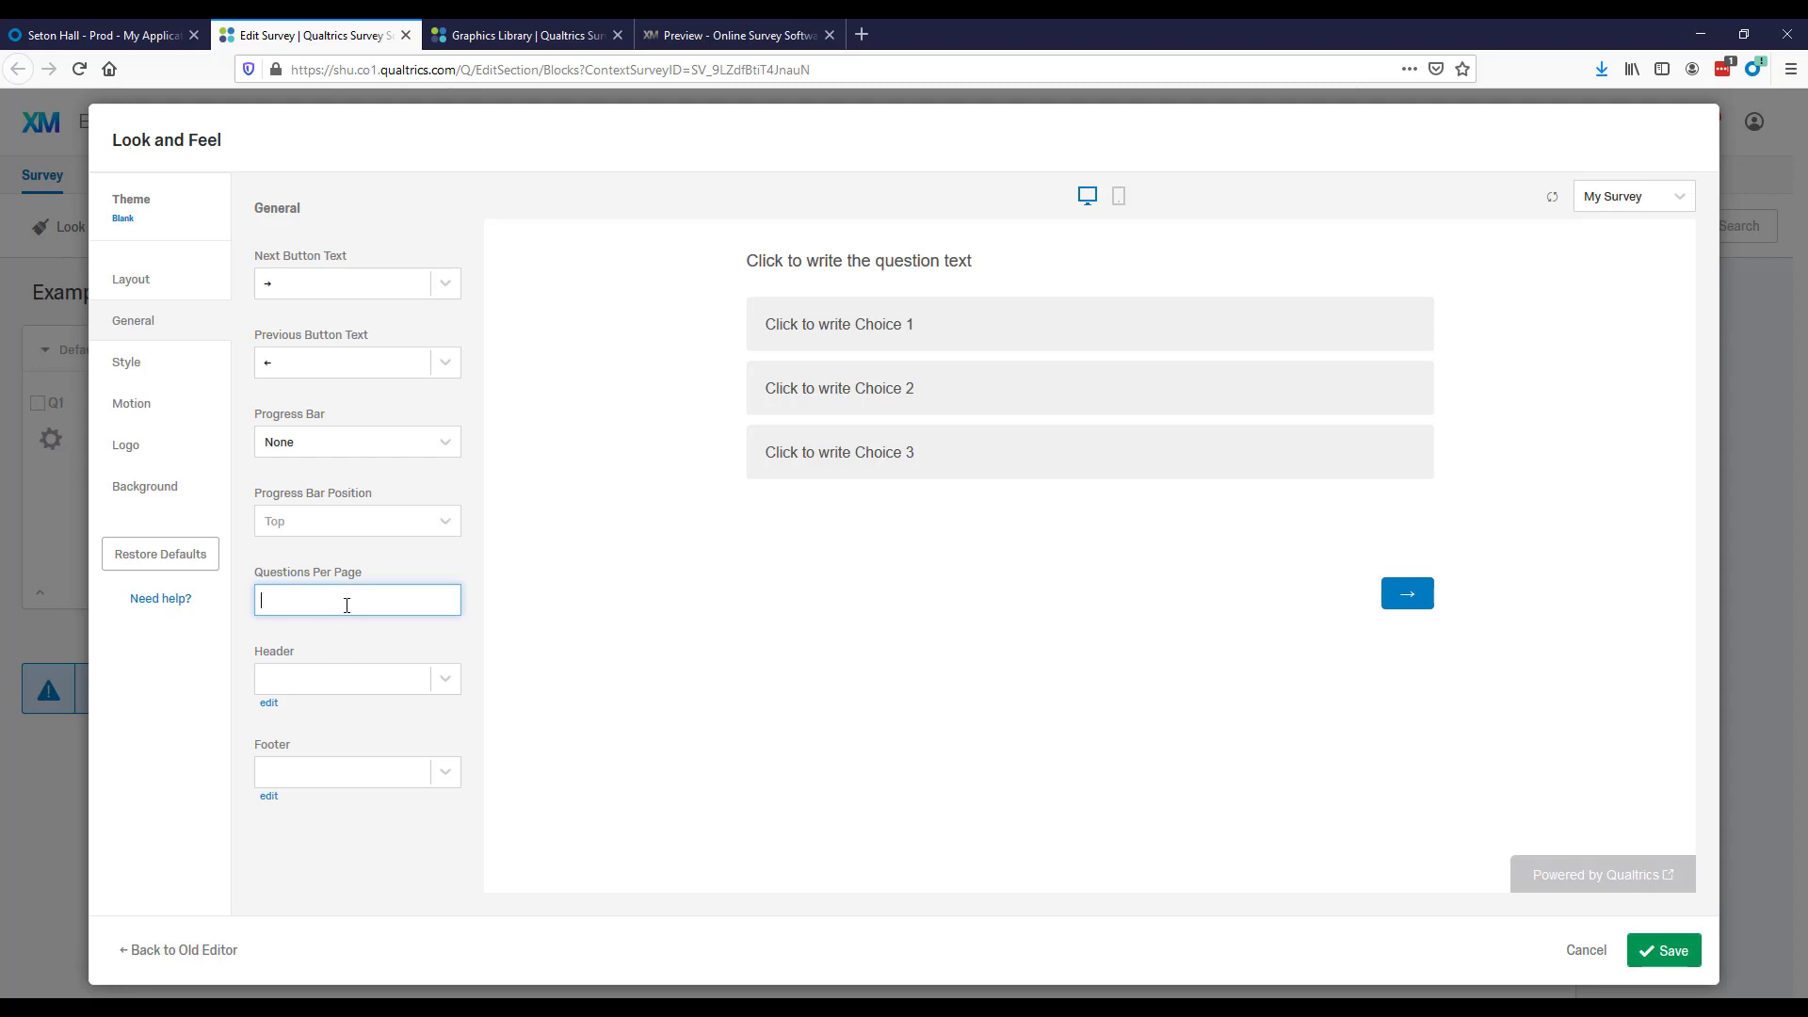
click(440, 679)
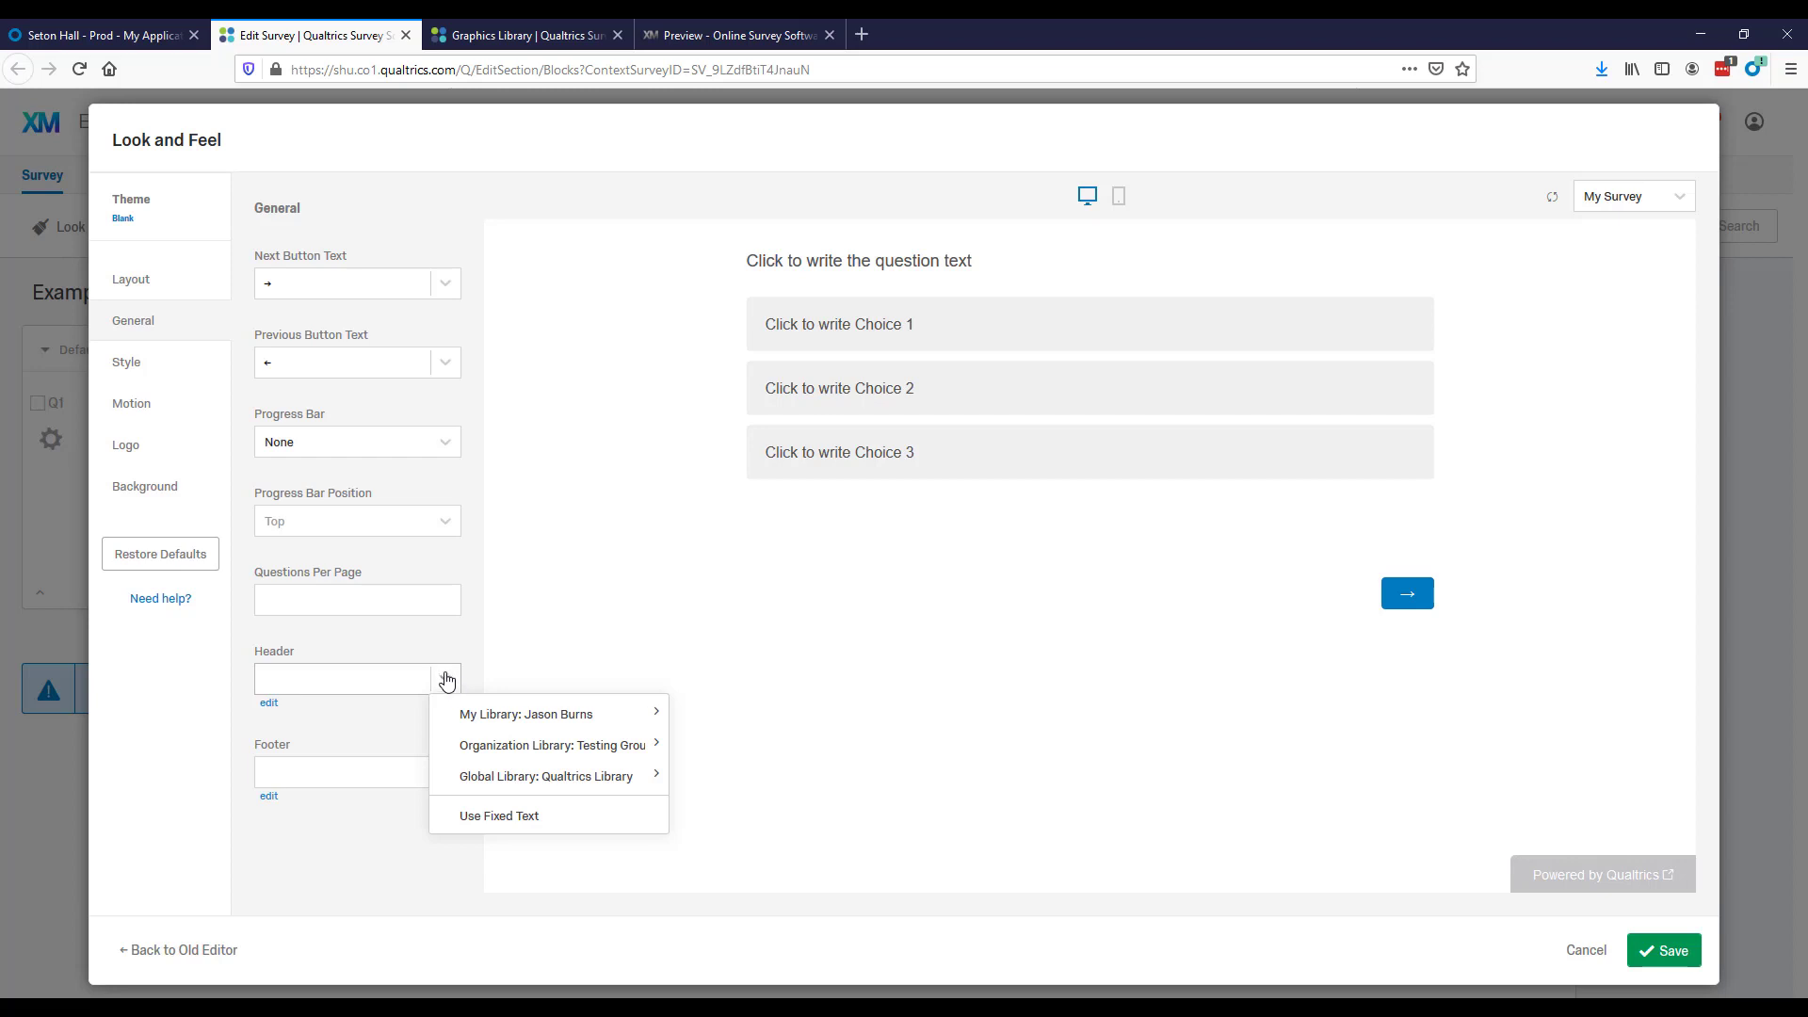
click(446, 680)
click(350, 729)
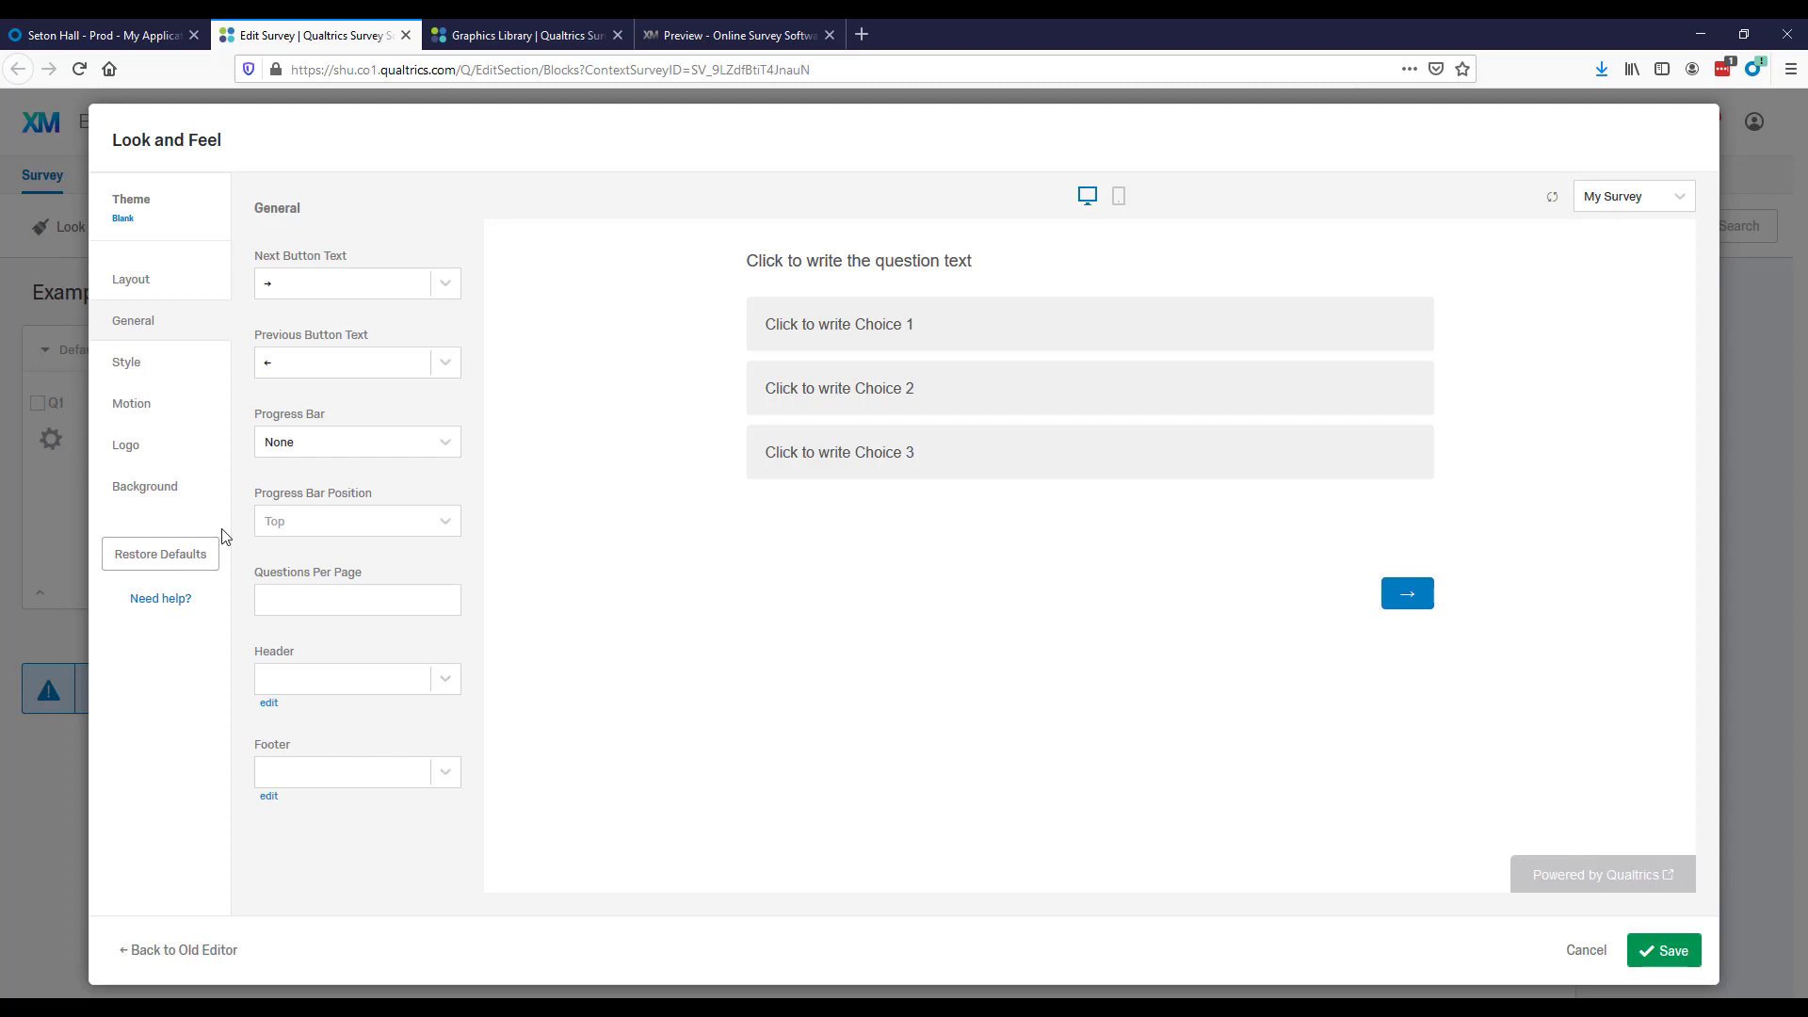
In the style settings, set the survey's primary color to the muted green #639c61.
click(135, 358)
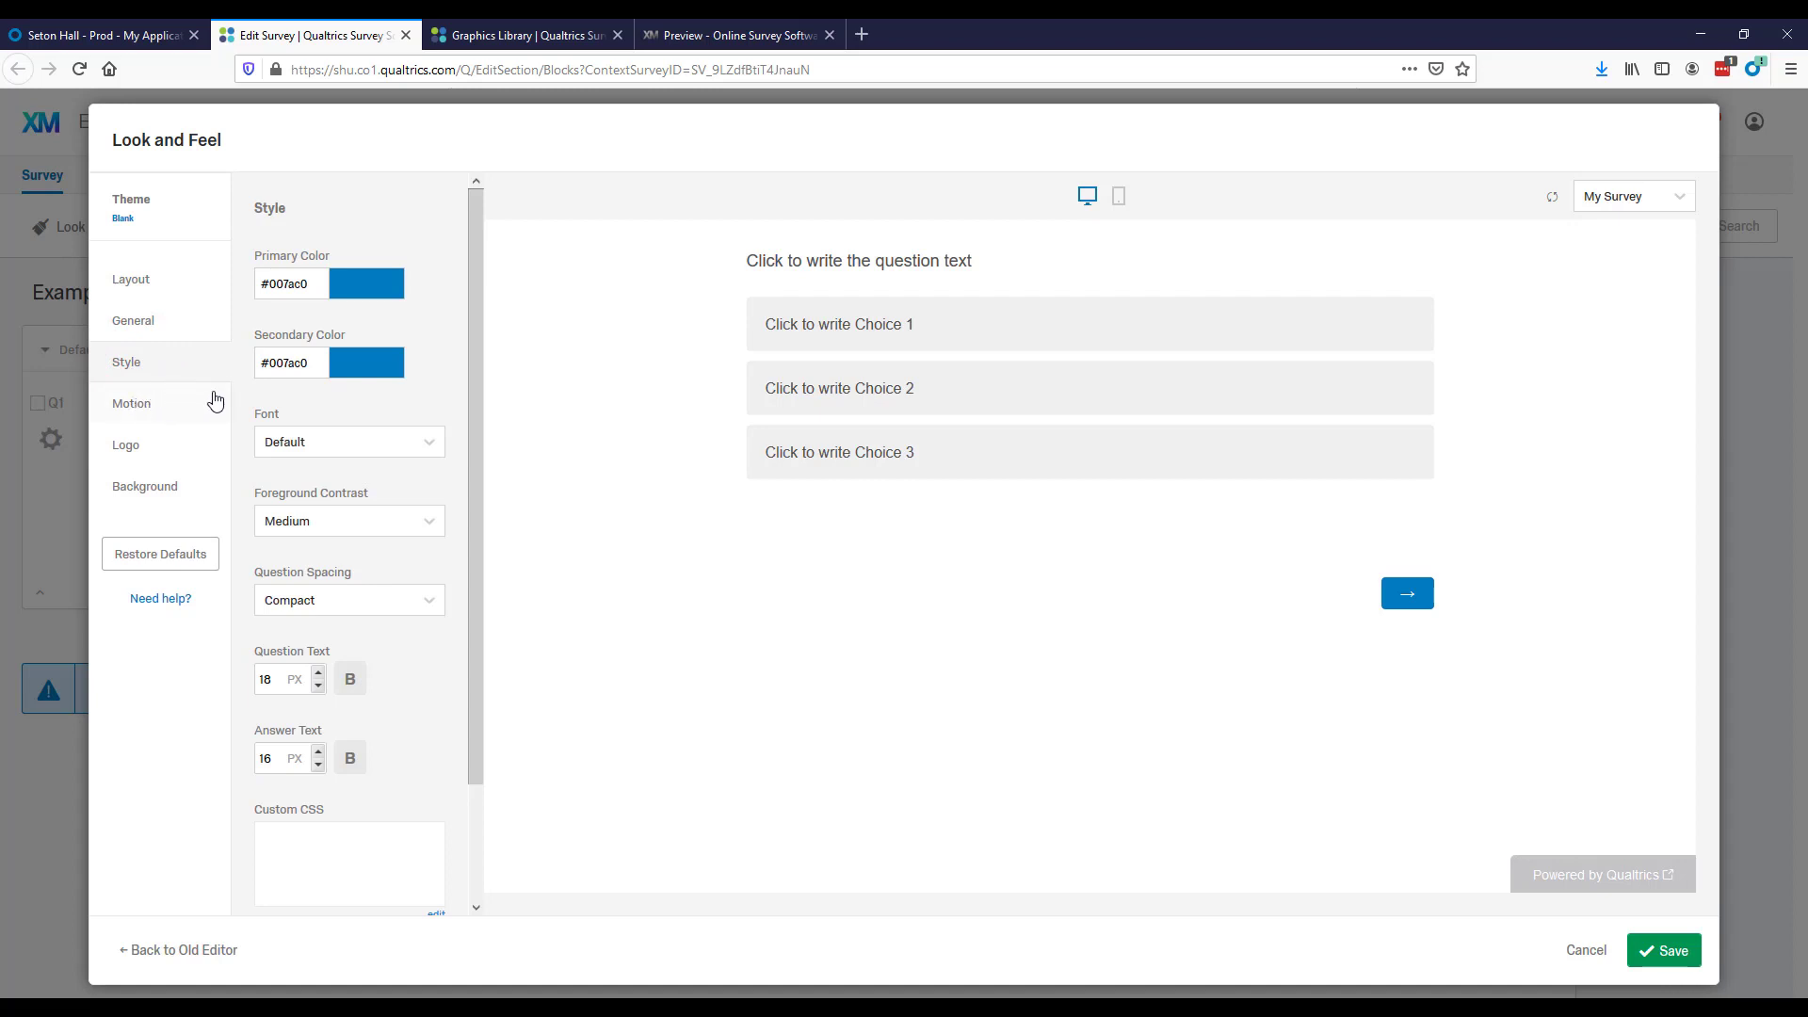
click(474, 363)
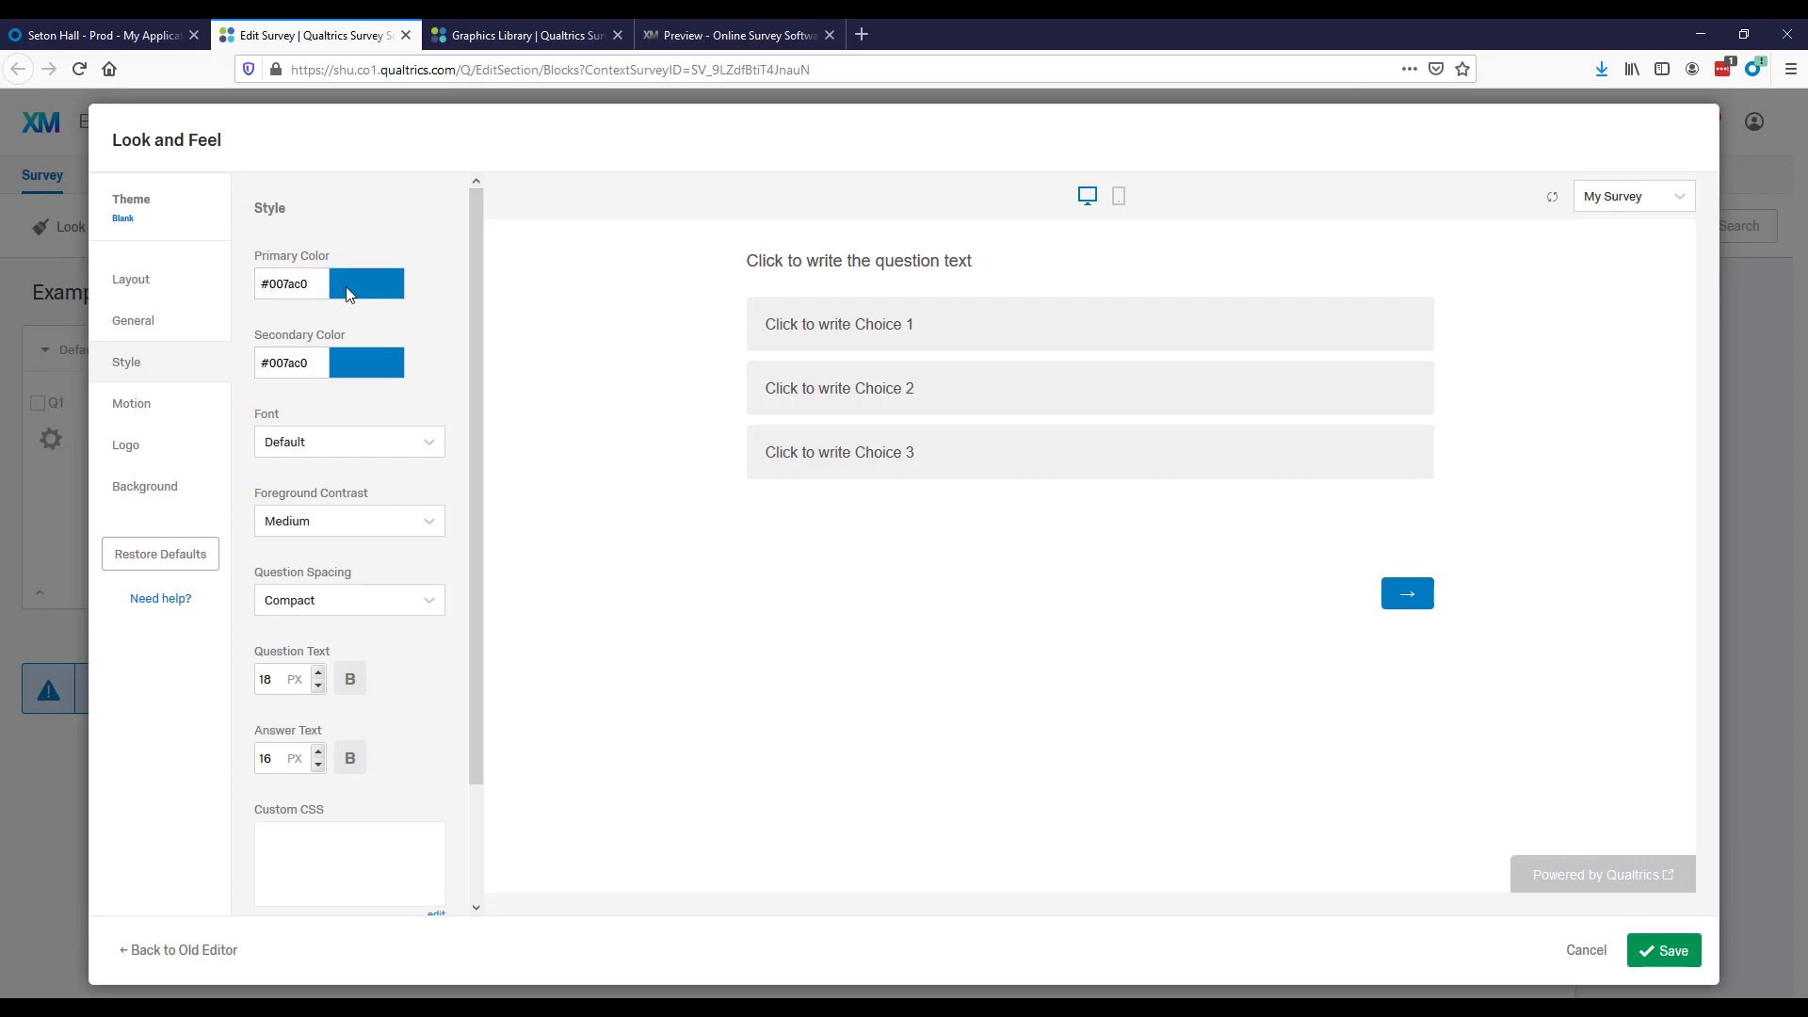
click(375, 287)
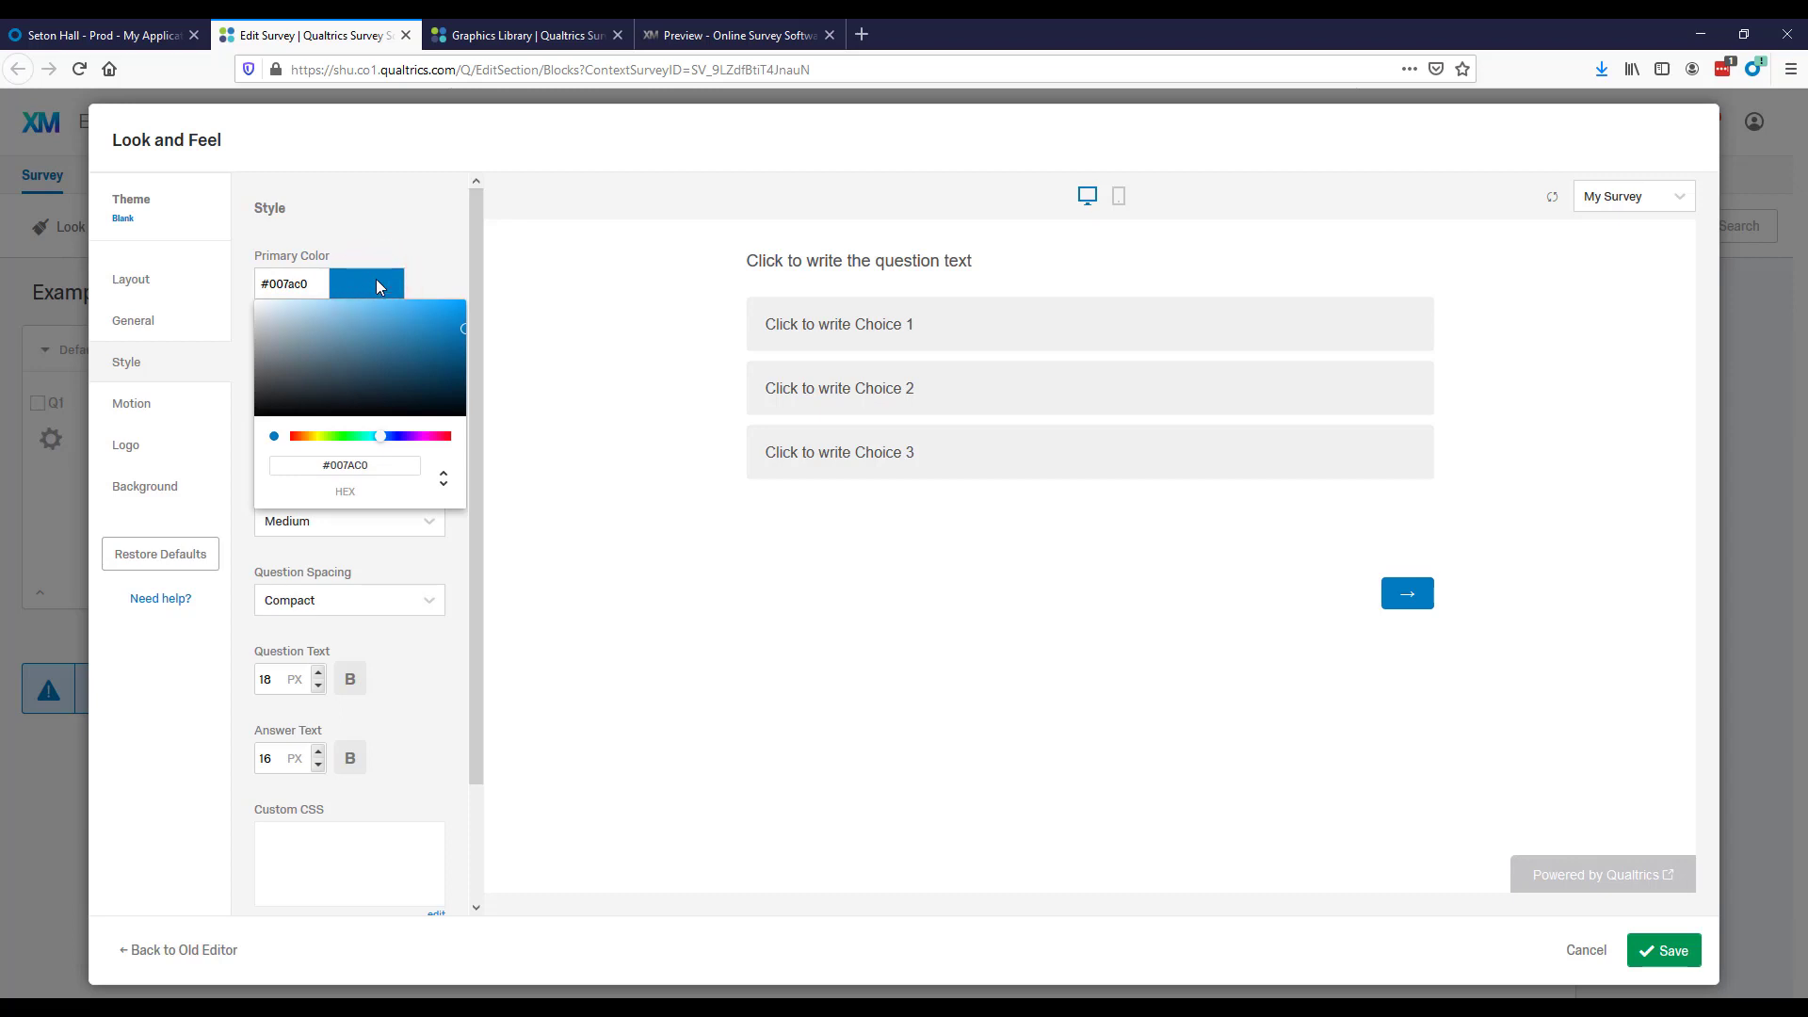
drag(437, 331, 336, 345)
mouse_move(378, 436)
mouse_down()
mouse_move(395, 439)
mouse_move(343, 438)
mouse_up()
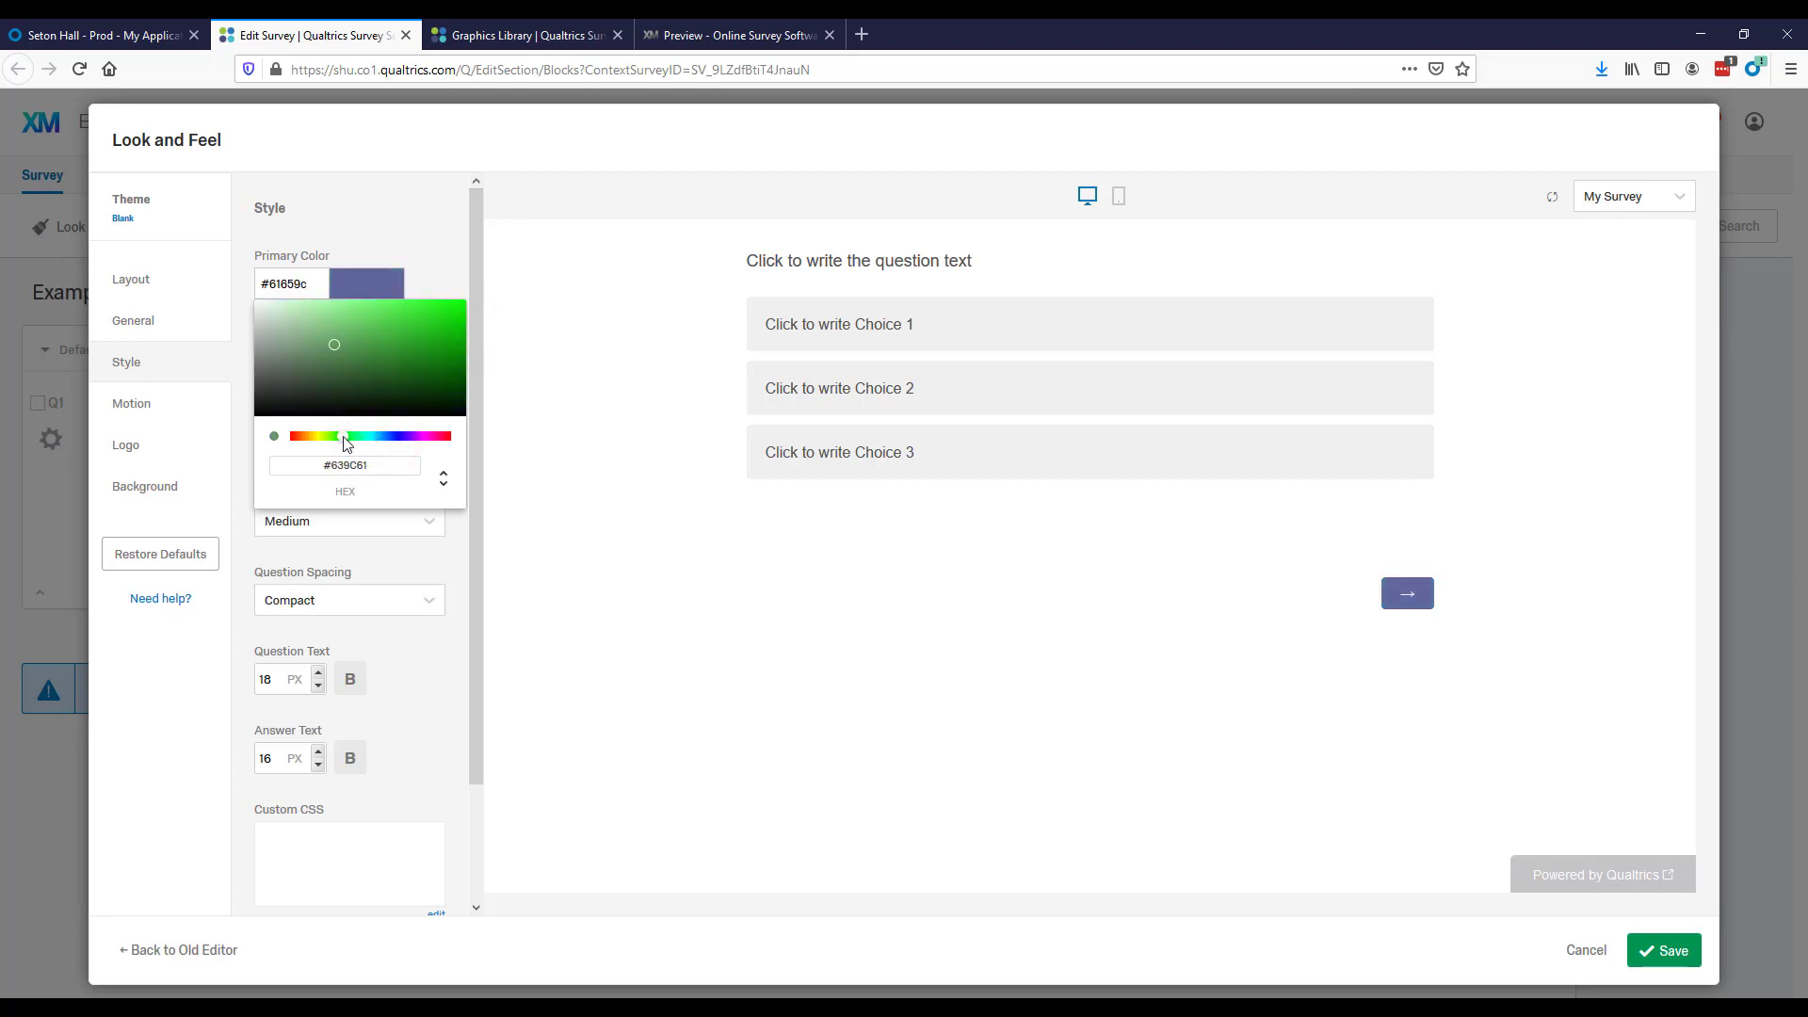
click(365, 278)
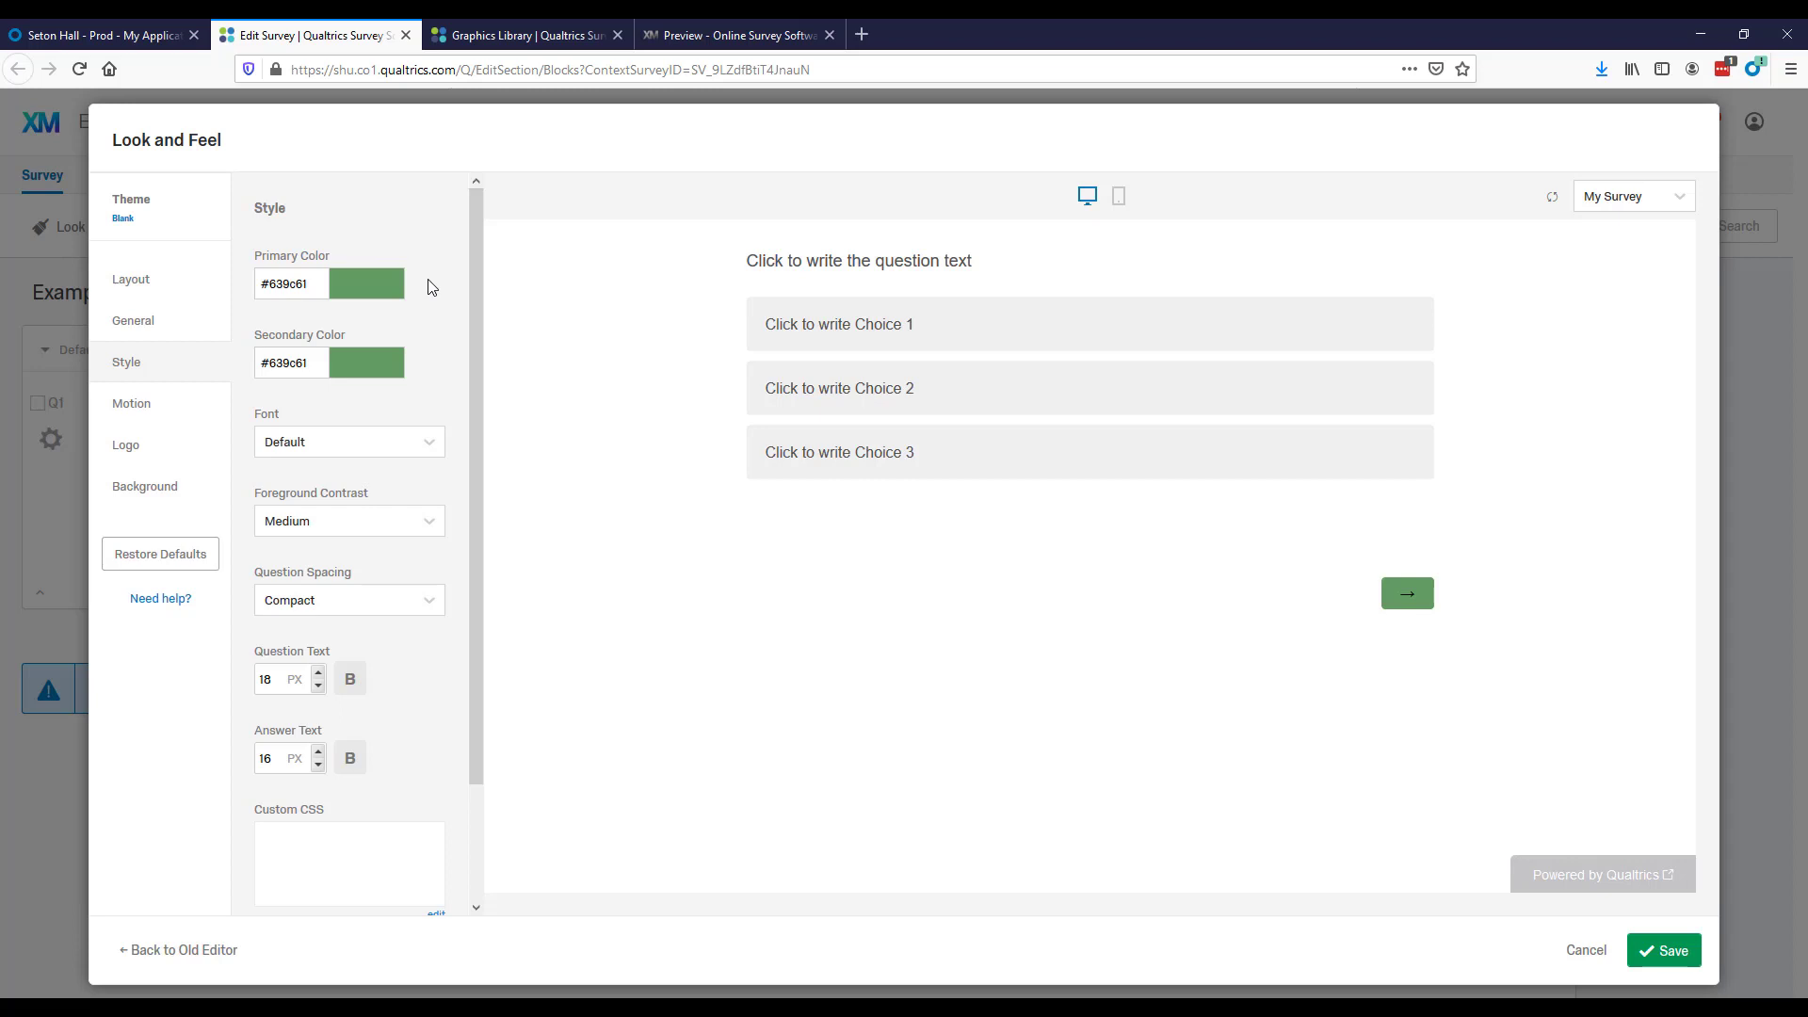
Set the survey's secondary color to the bright green #41ec20.
click(349, 346)
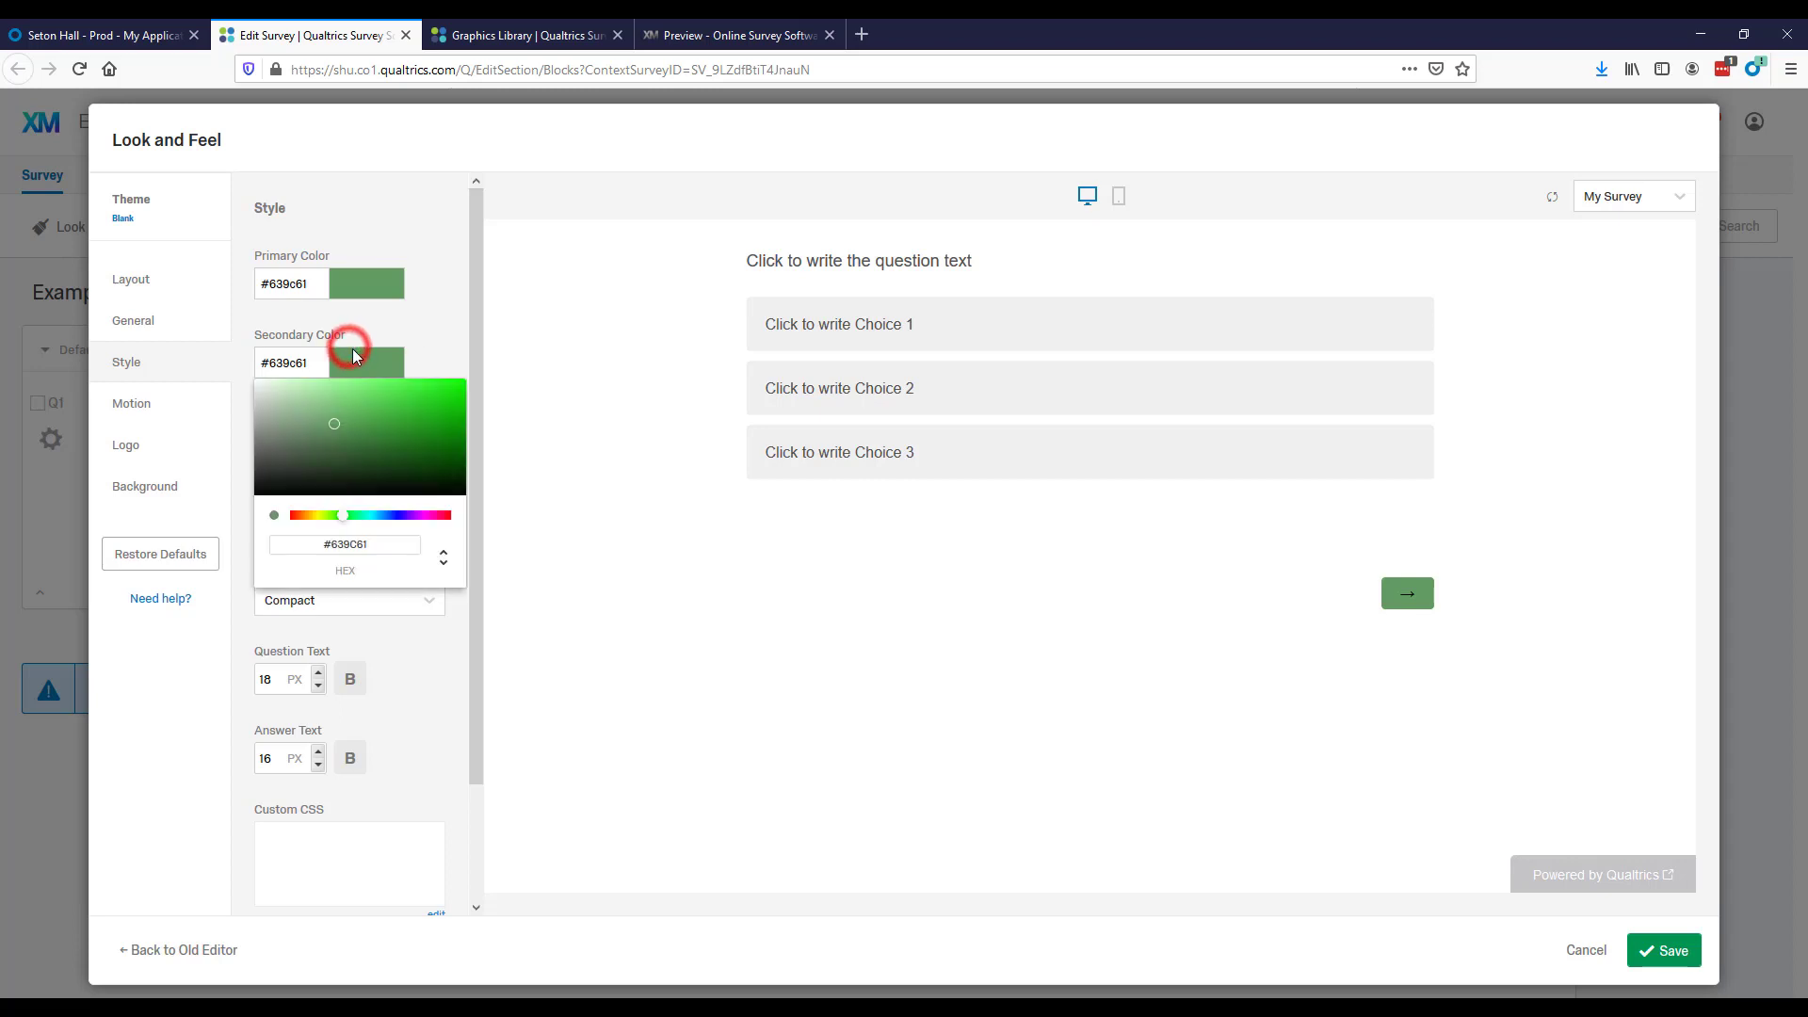
drag(329, 450, 275, 467)
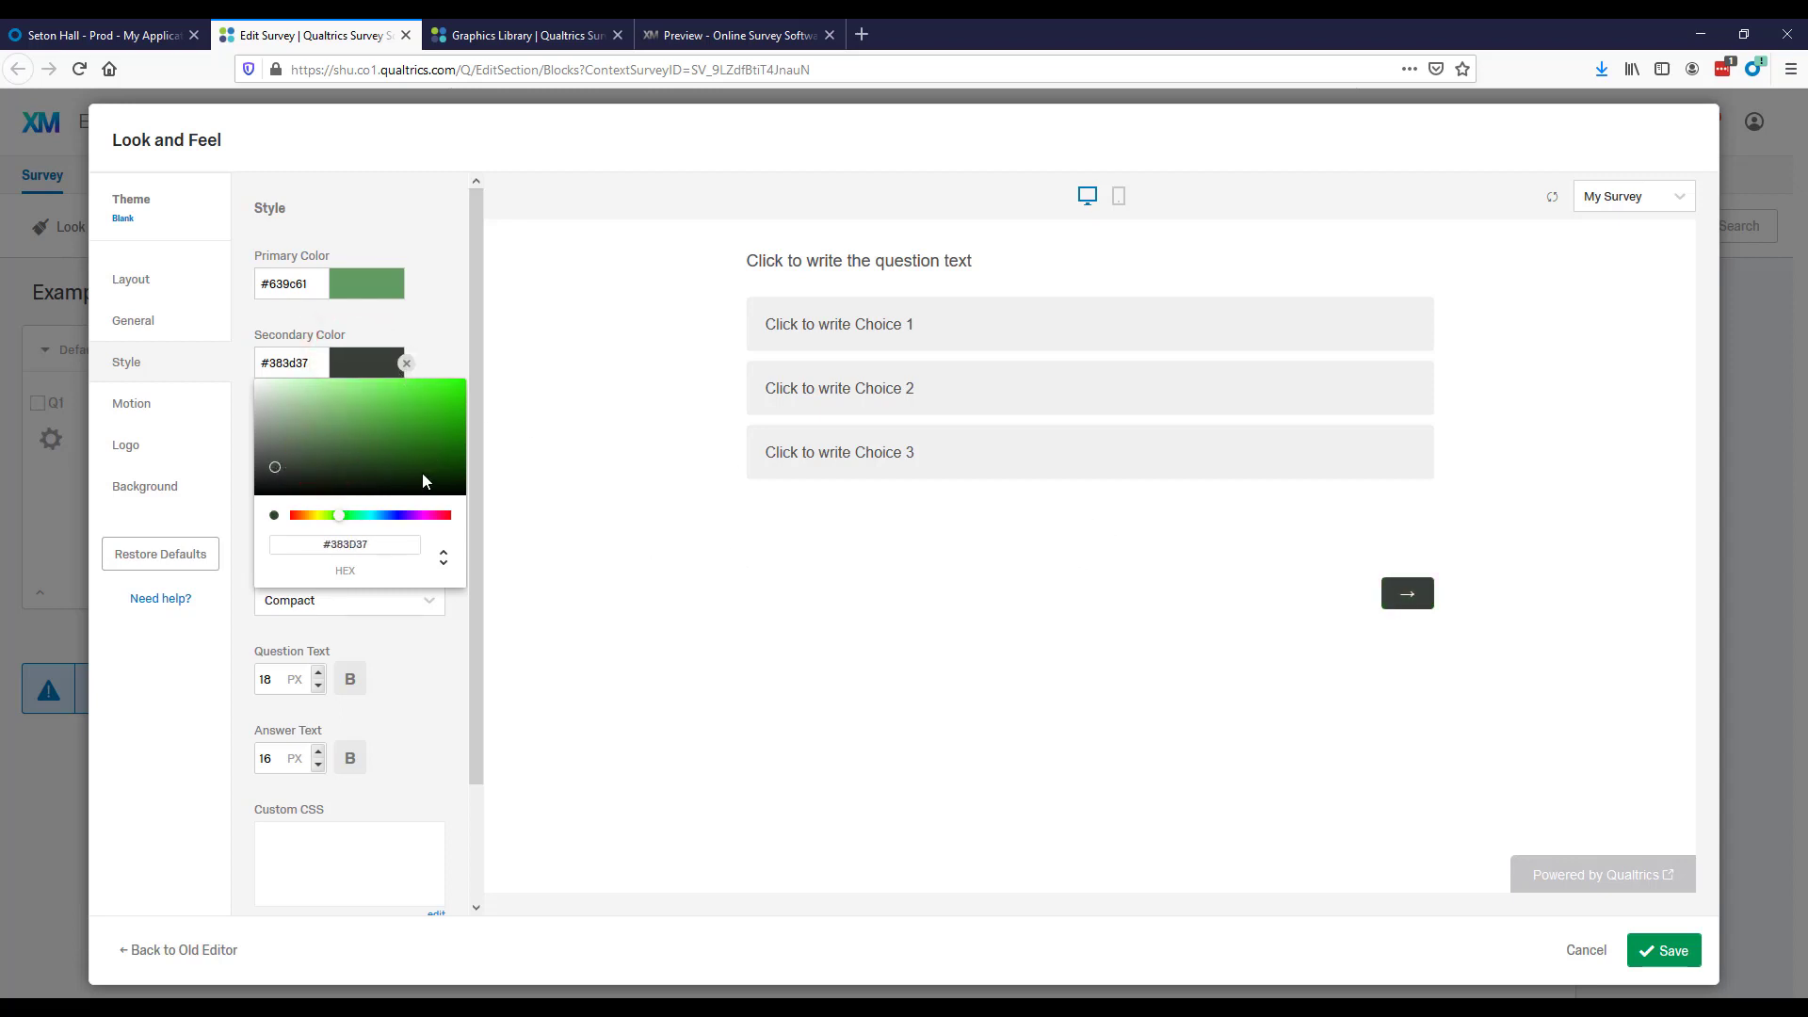
drag(423, 477, 438, 387)
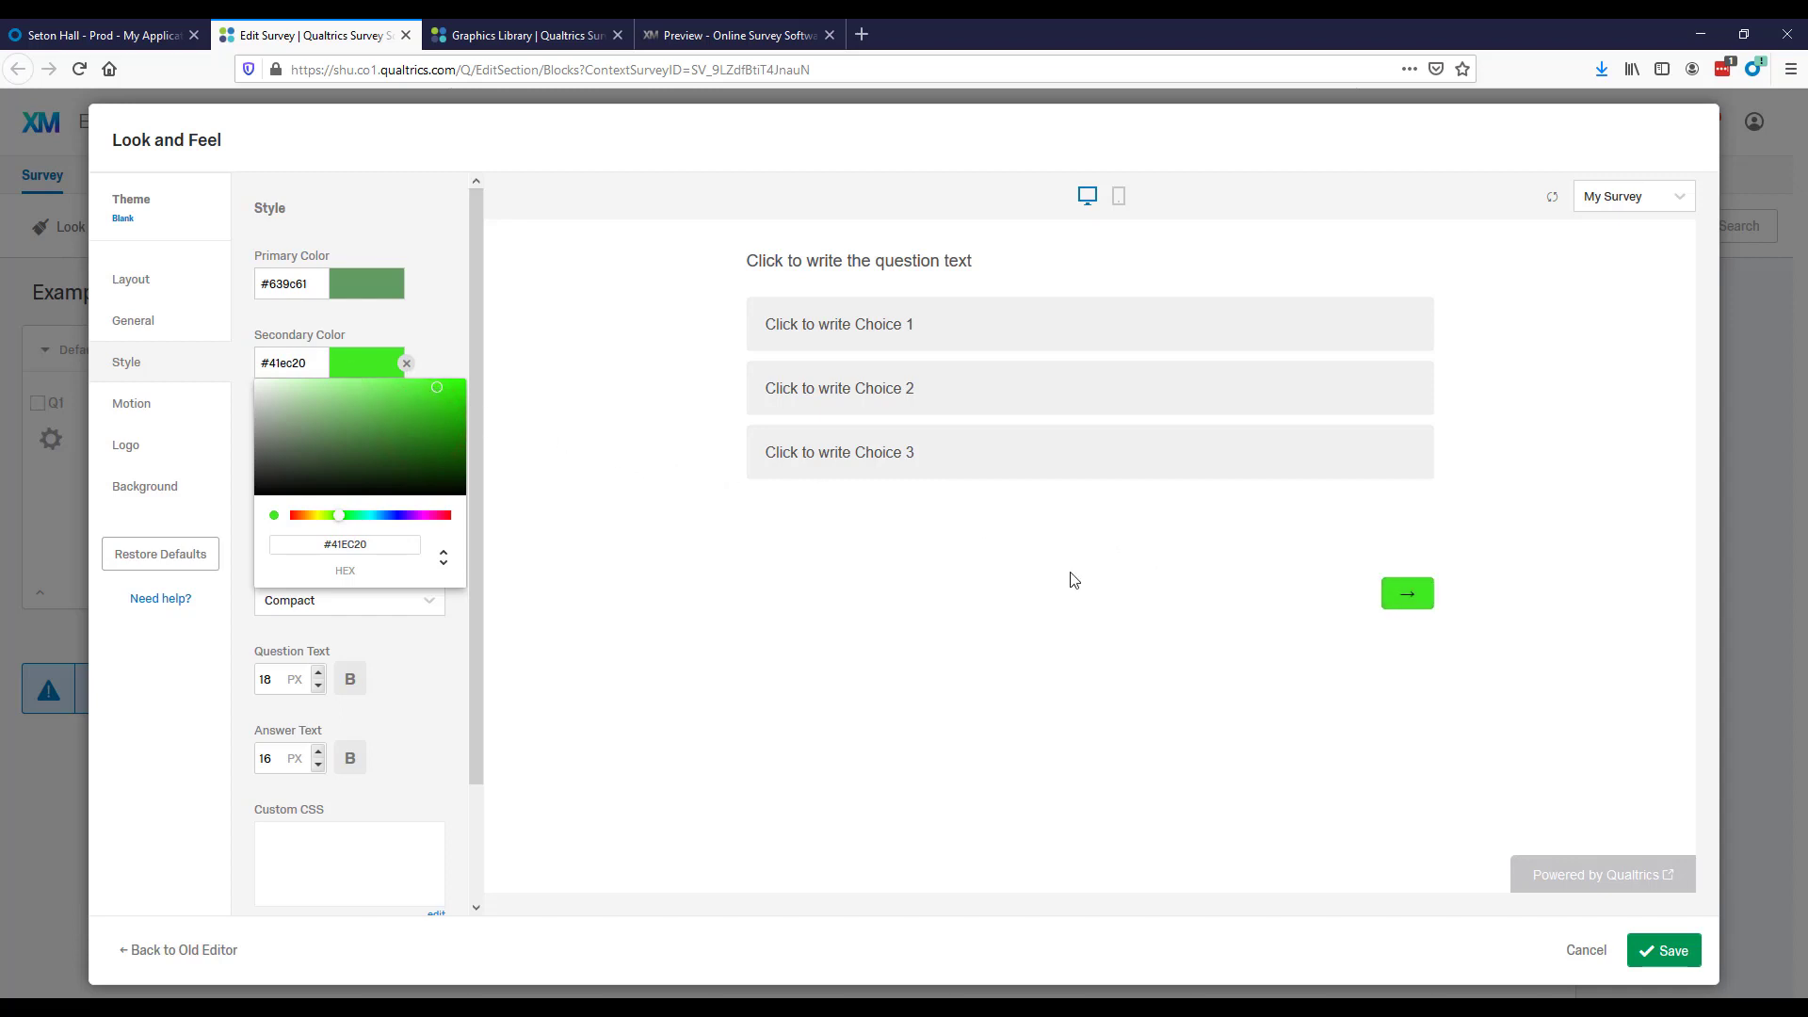
Set the primary color to the dark green #164314 and select Choice 2 in the preview to test it.
click(367, 279)
drag(370, 364, 403, 385)
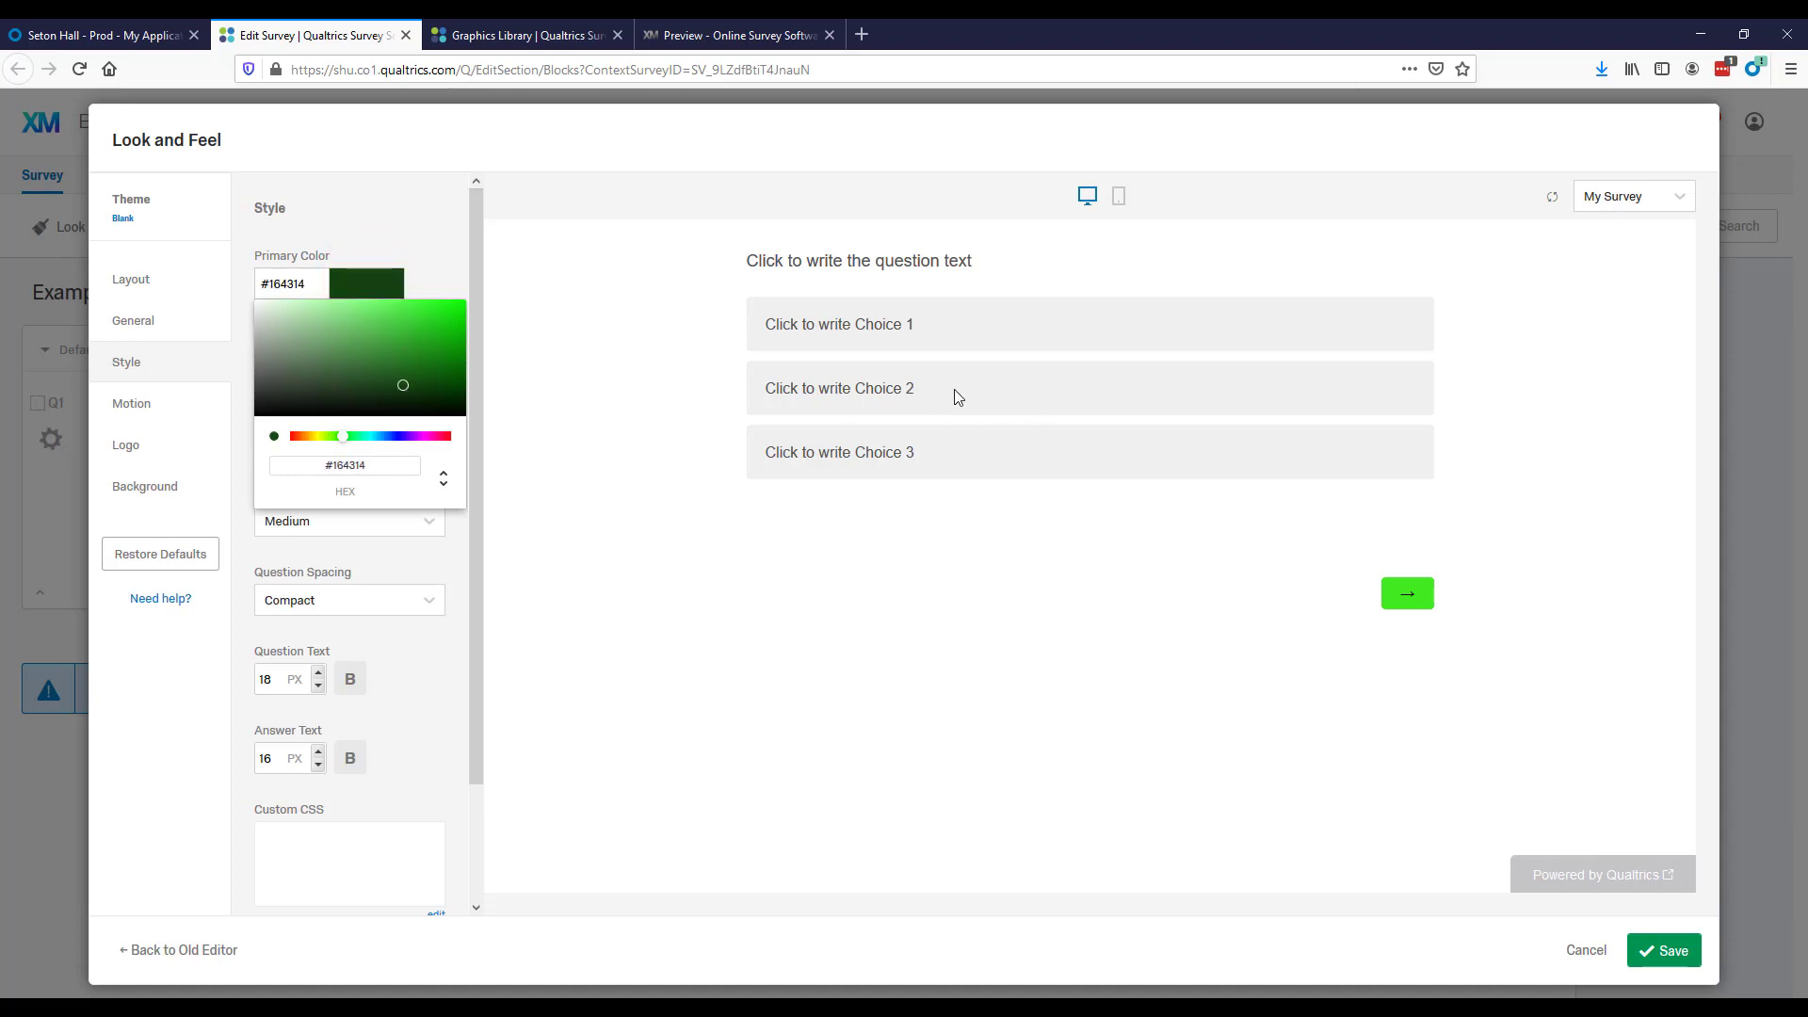
click(953, 388)
click(877, 386)
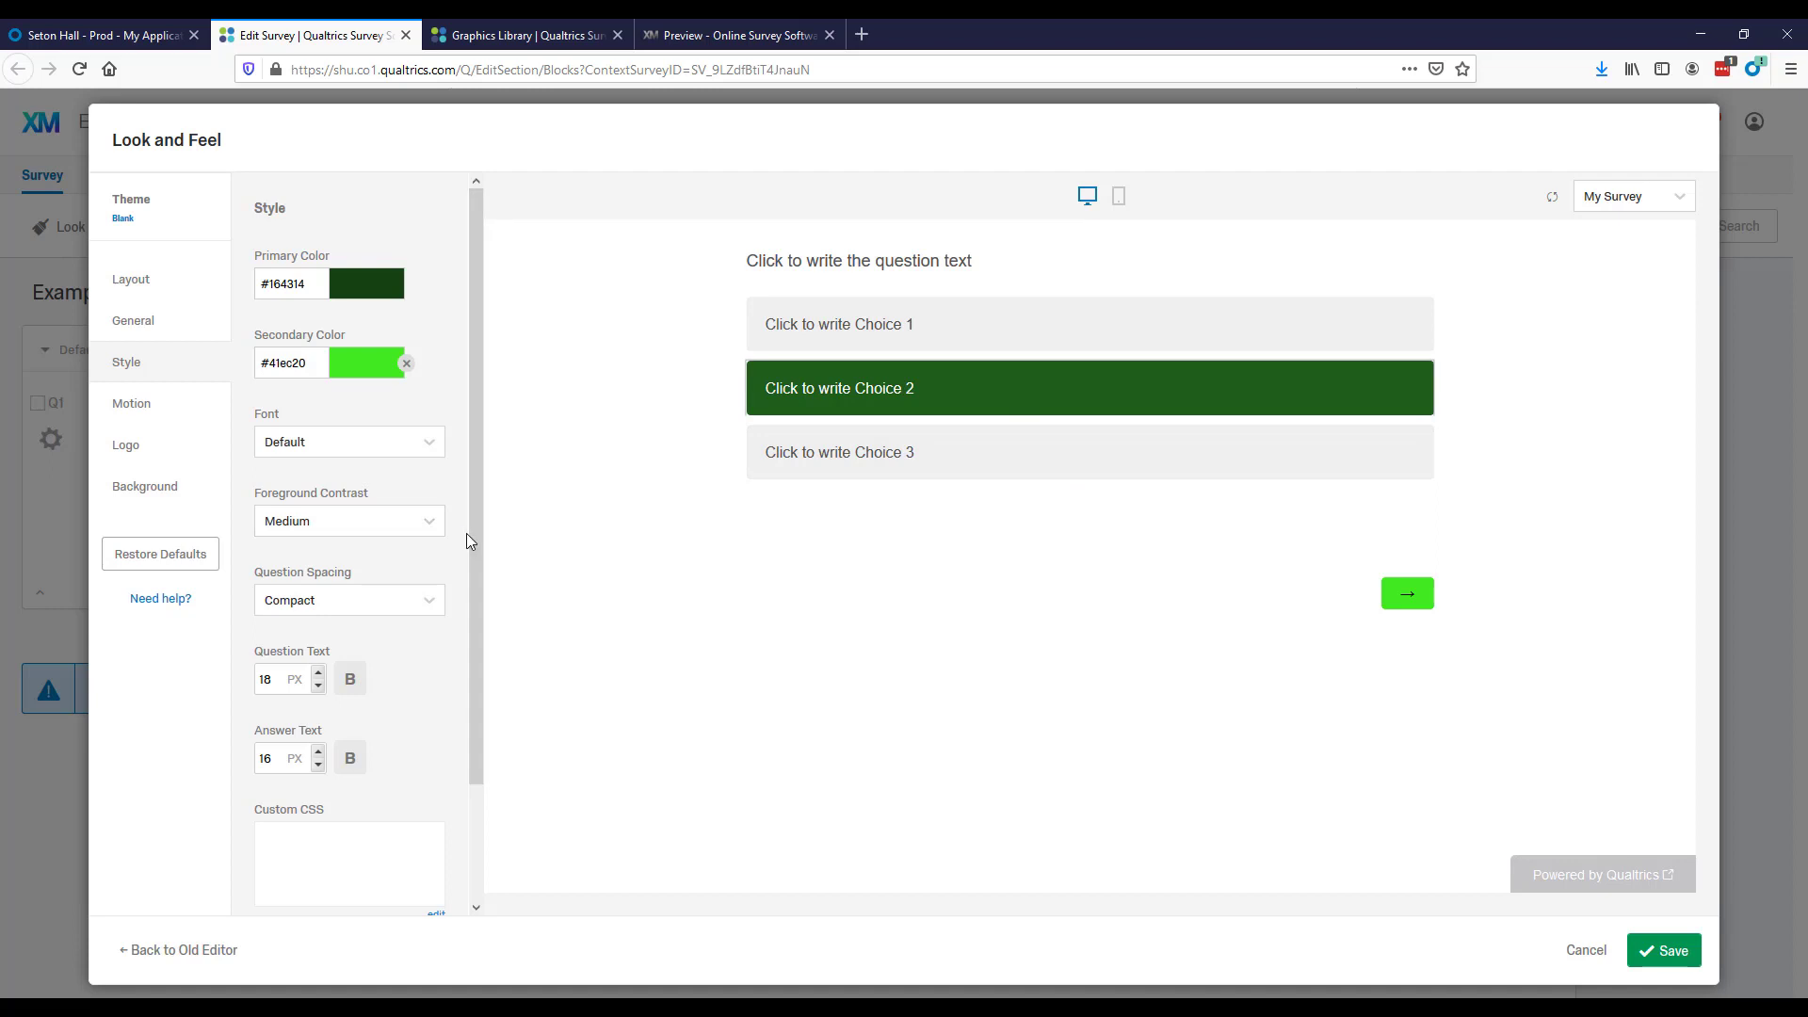
Review the remaining style settings, including text sizes and custom CSS, and the motion settings for page transition and autoadvance.
drag(466, 533, 466, 629)
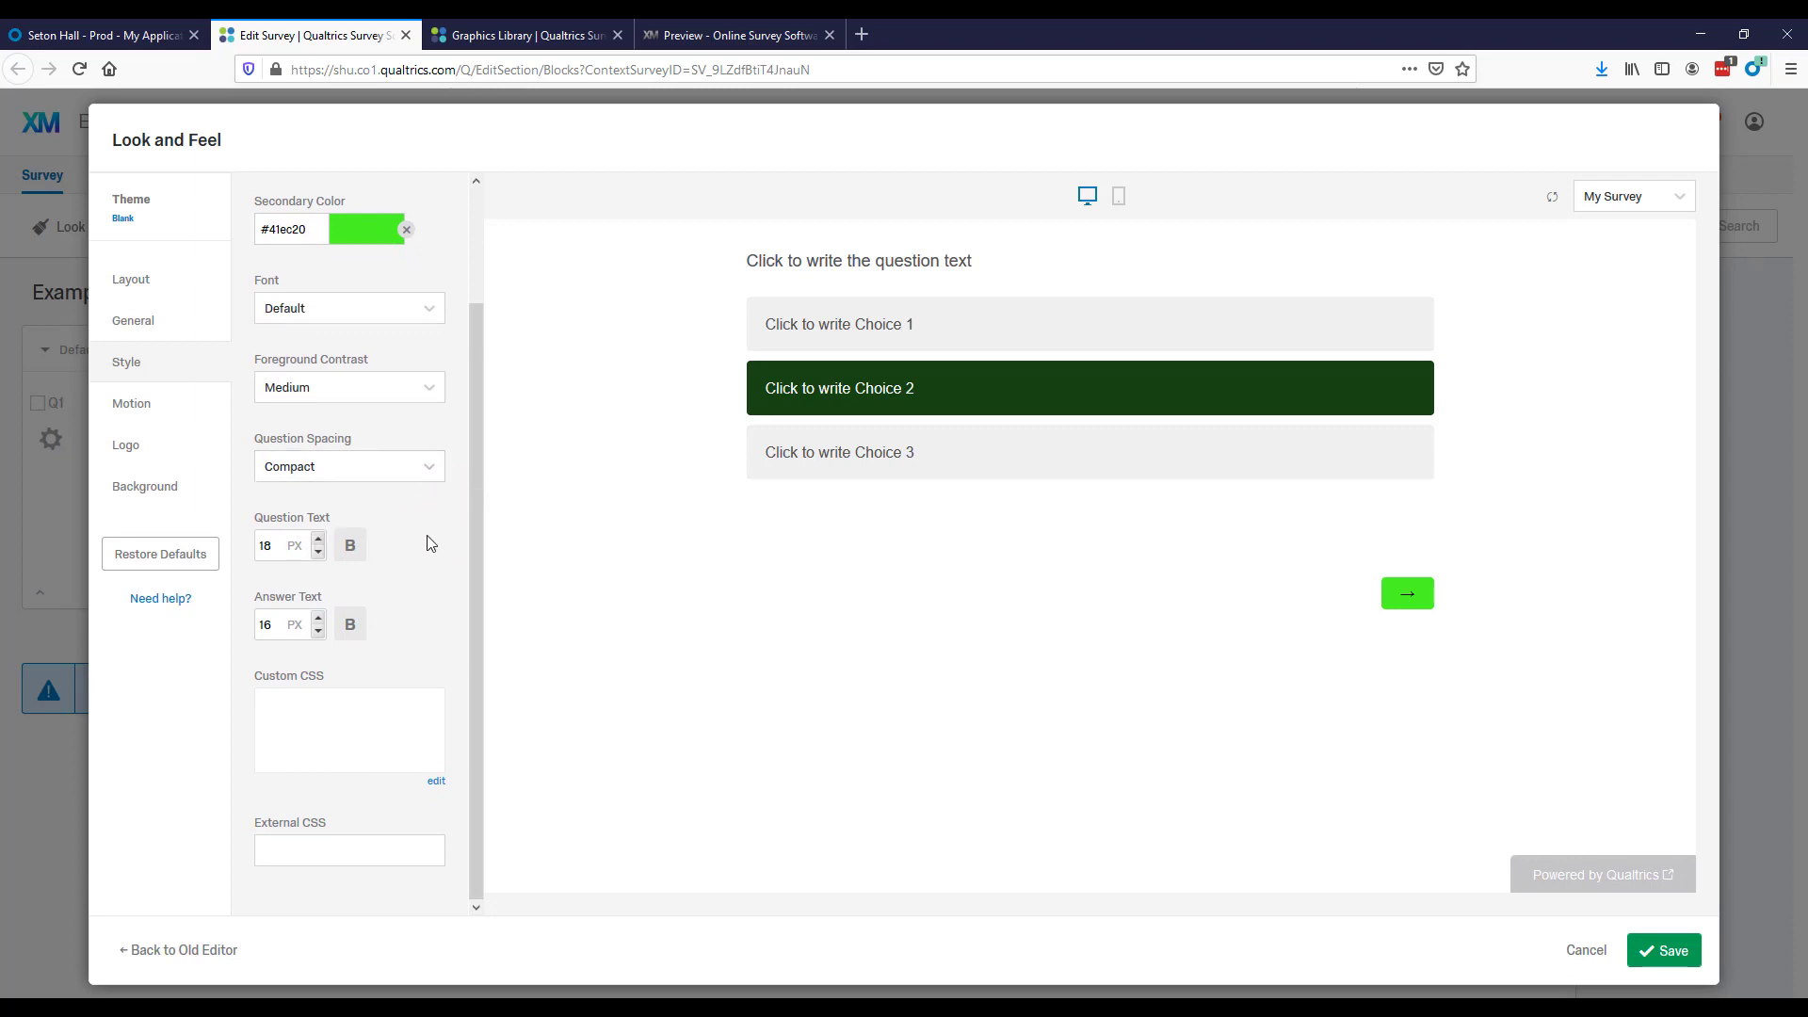
click(162, 409)
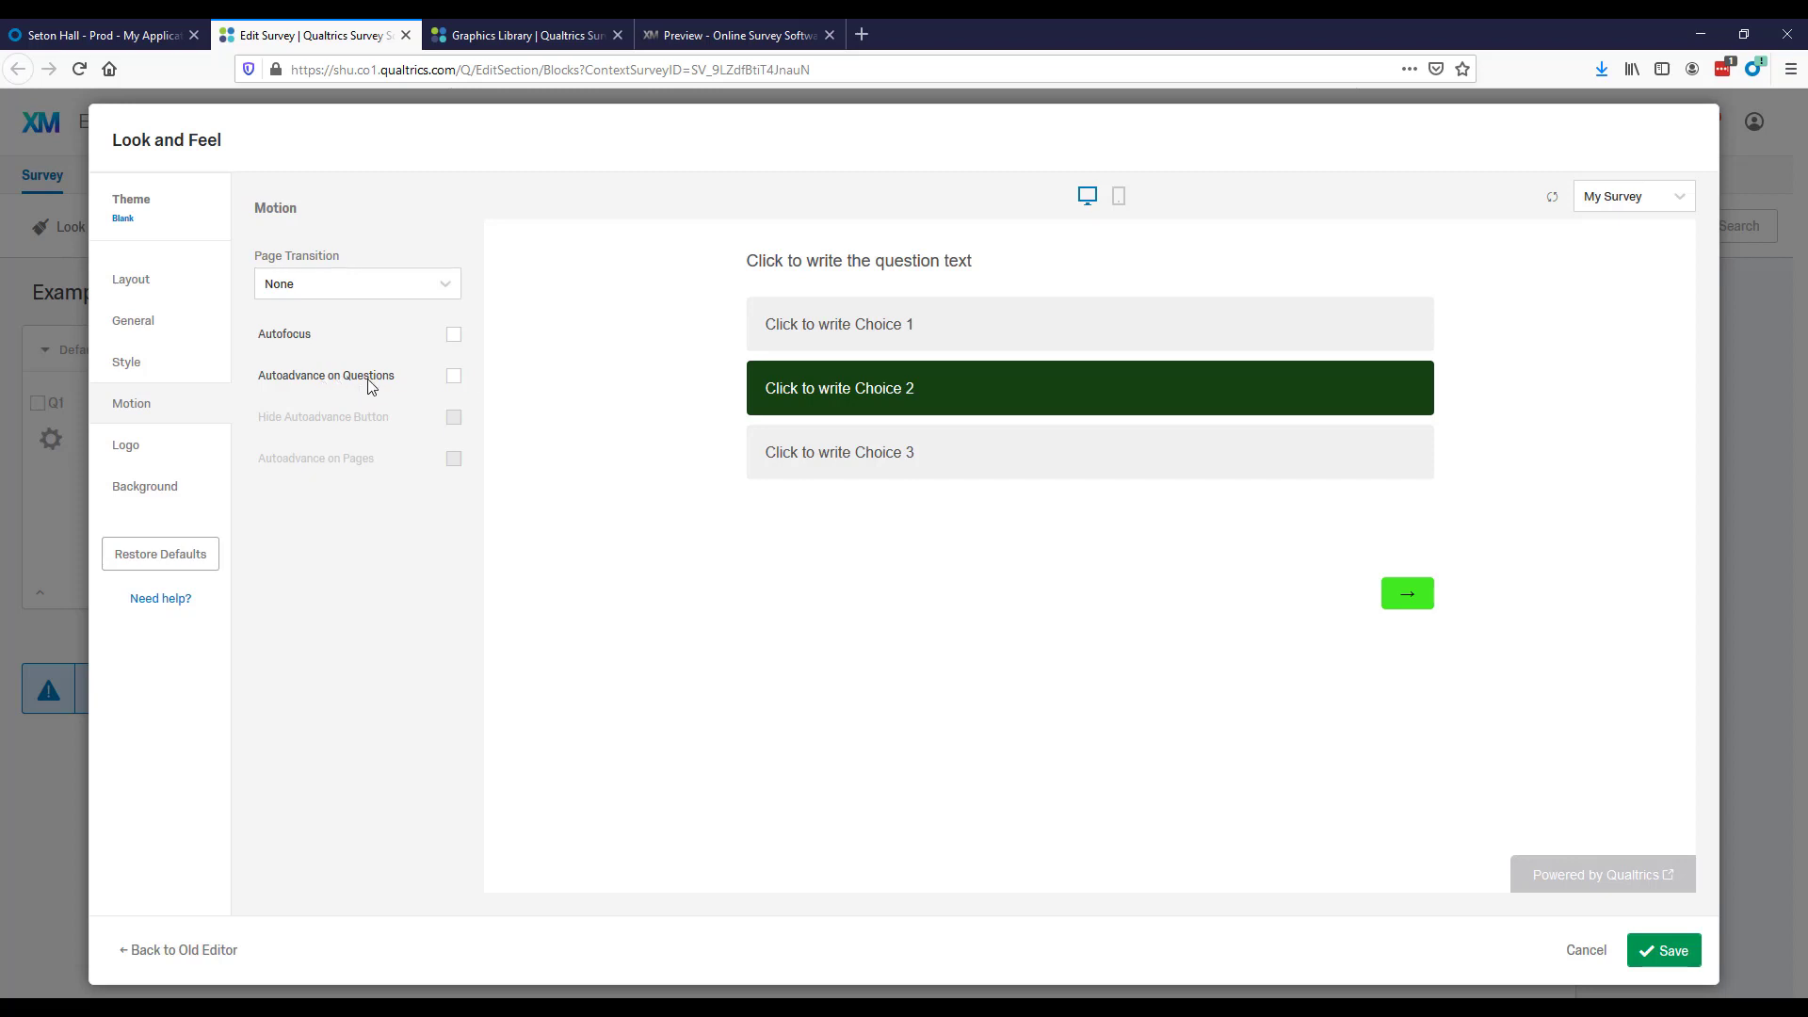
Set the survey's logo image to the Norm dist.PNG graphic from the Statistical Distributions folder.
click(163, 450)
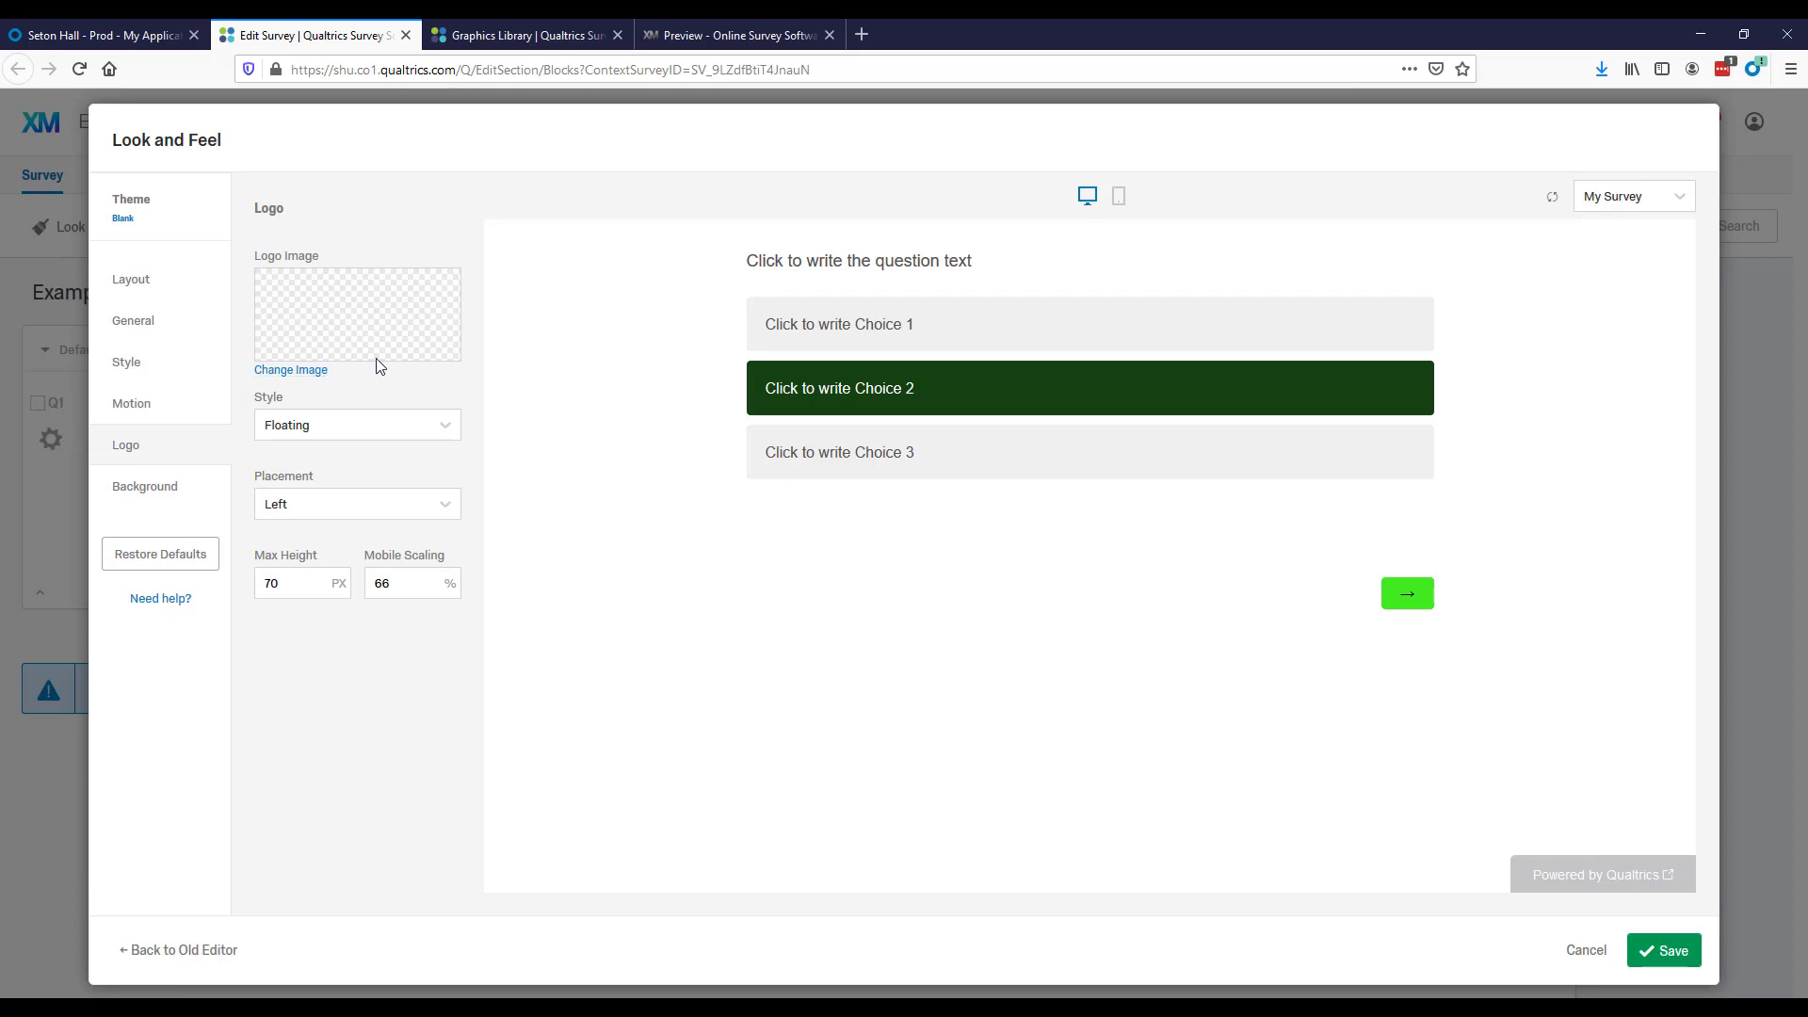
click(307, 374)
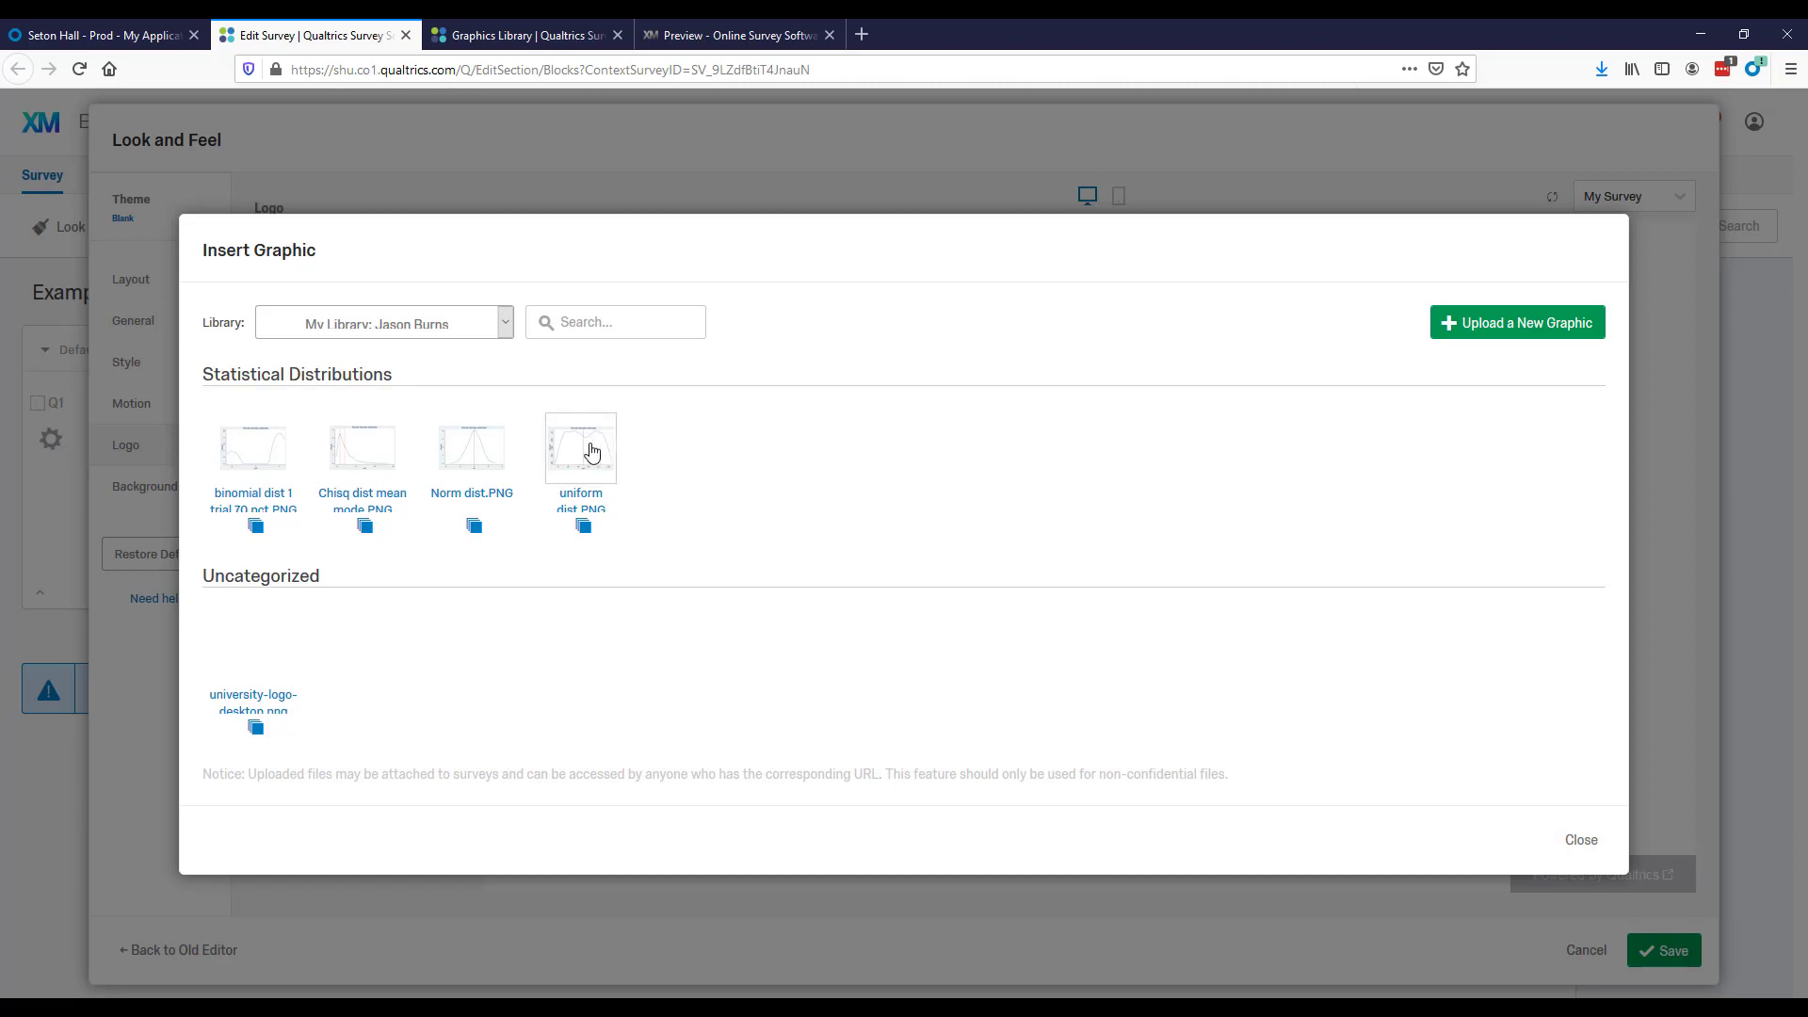
click(464, 448)
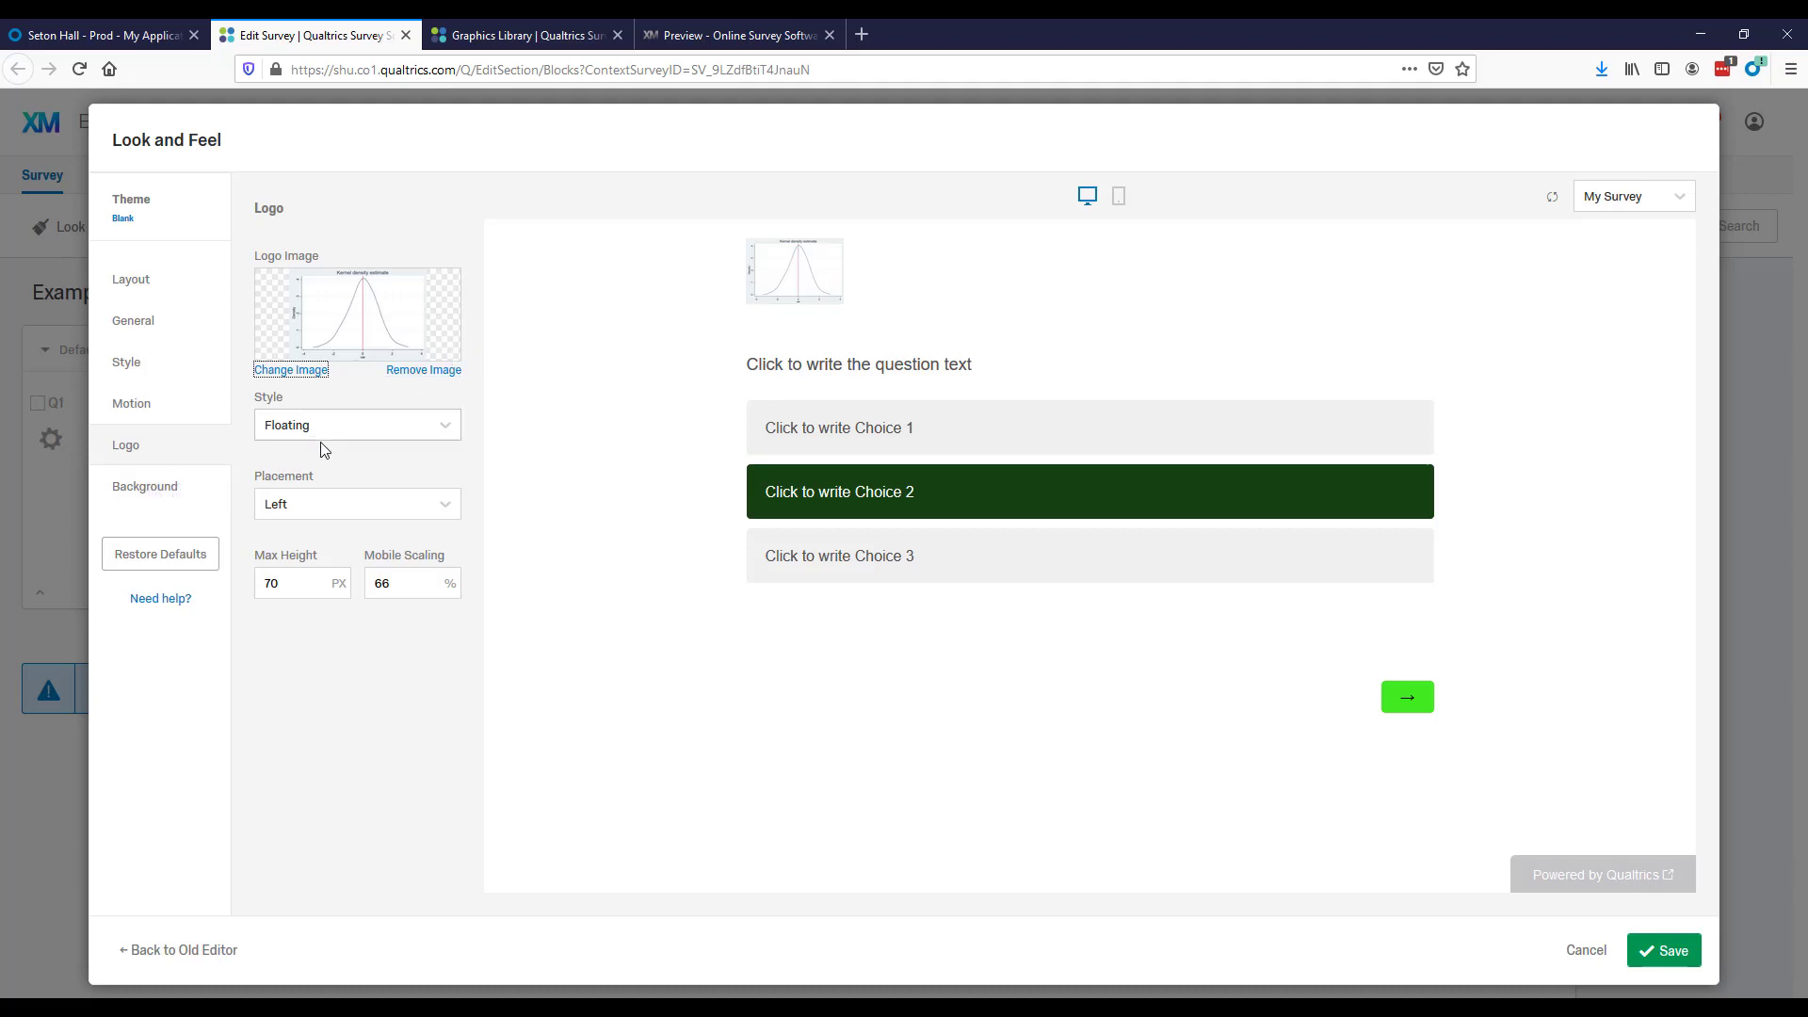
Try the Banner style for the survey logo and return it to Floating.
click(352, 425)
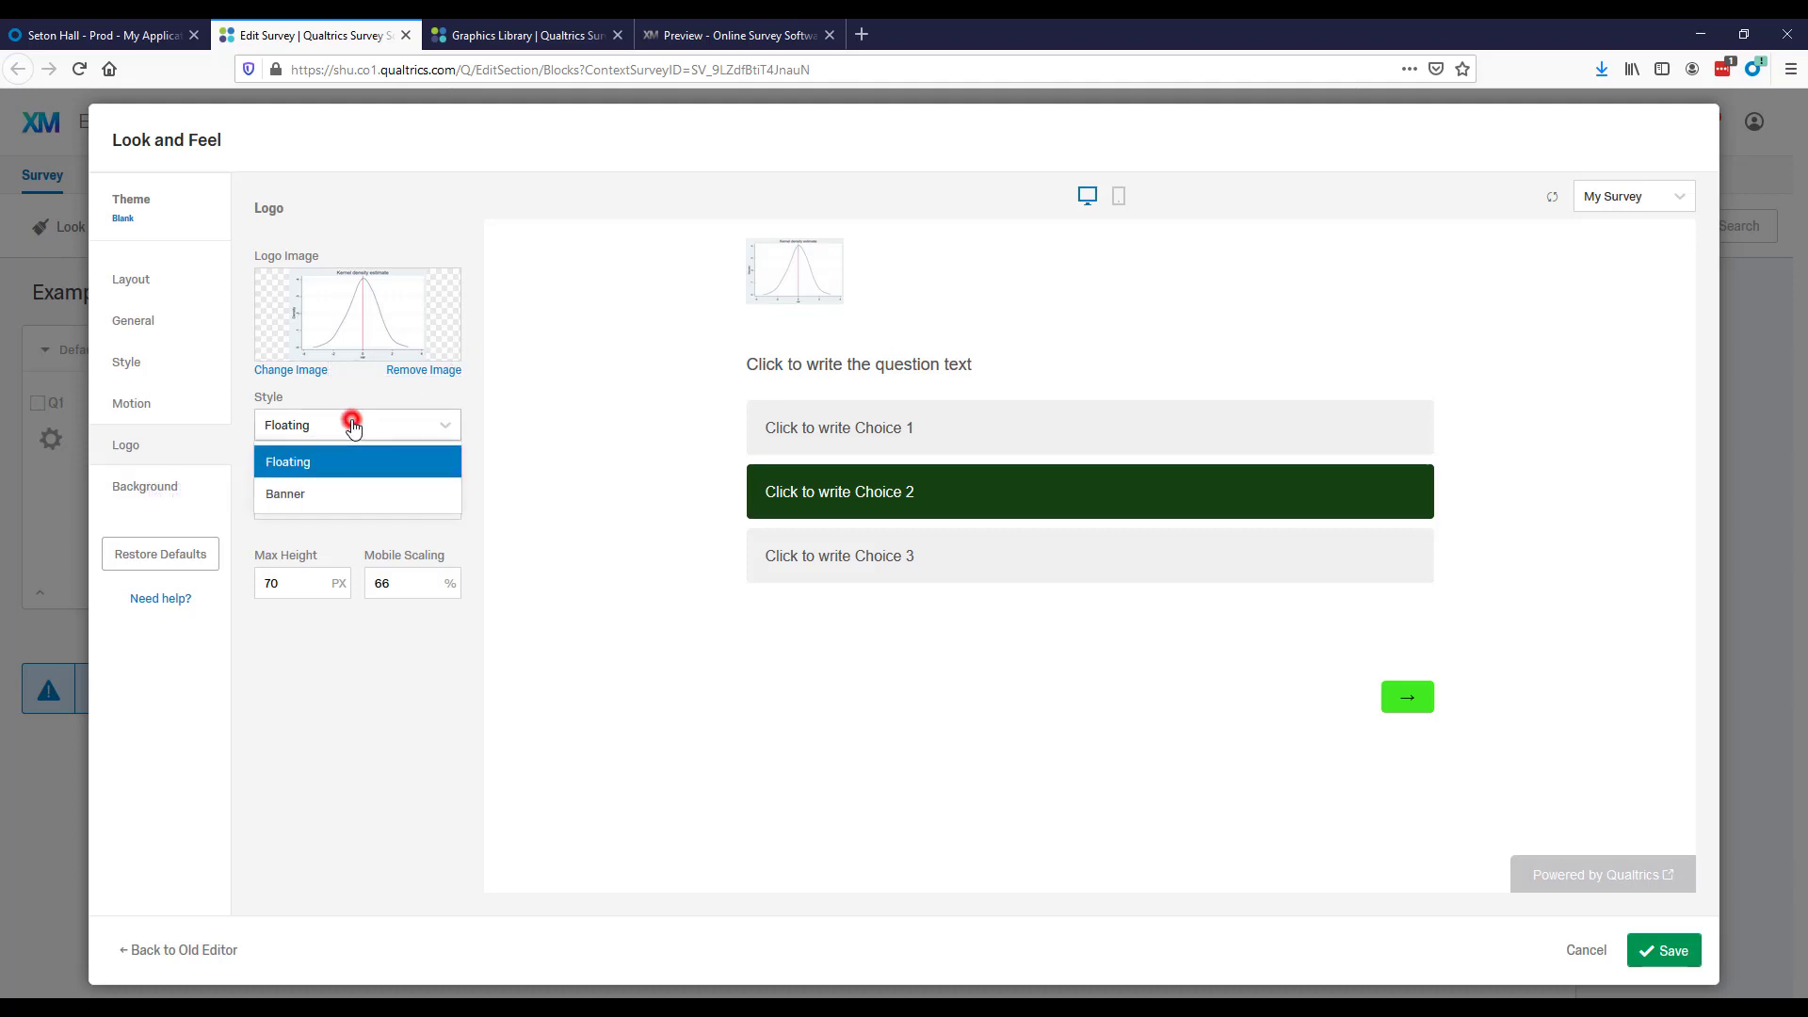
click(352, 493)
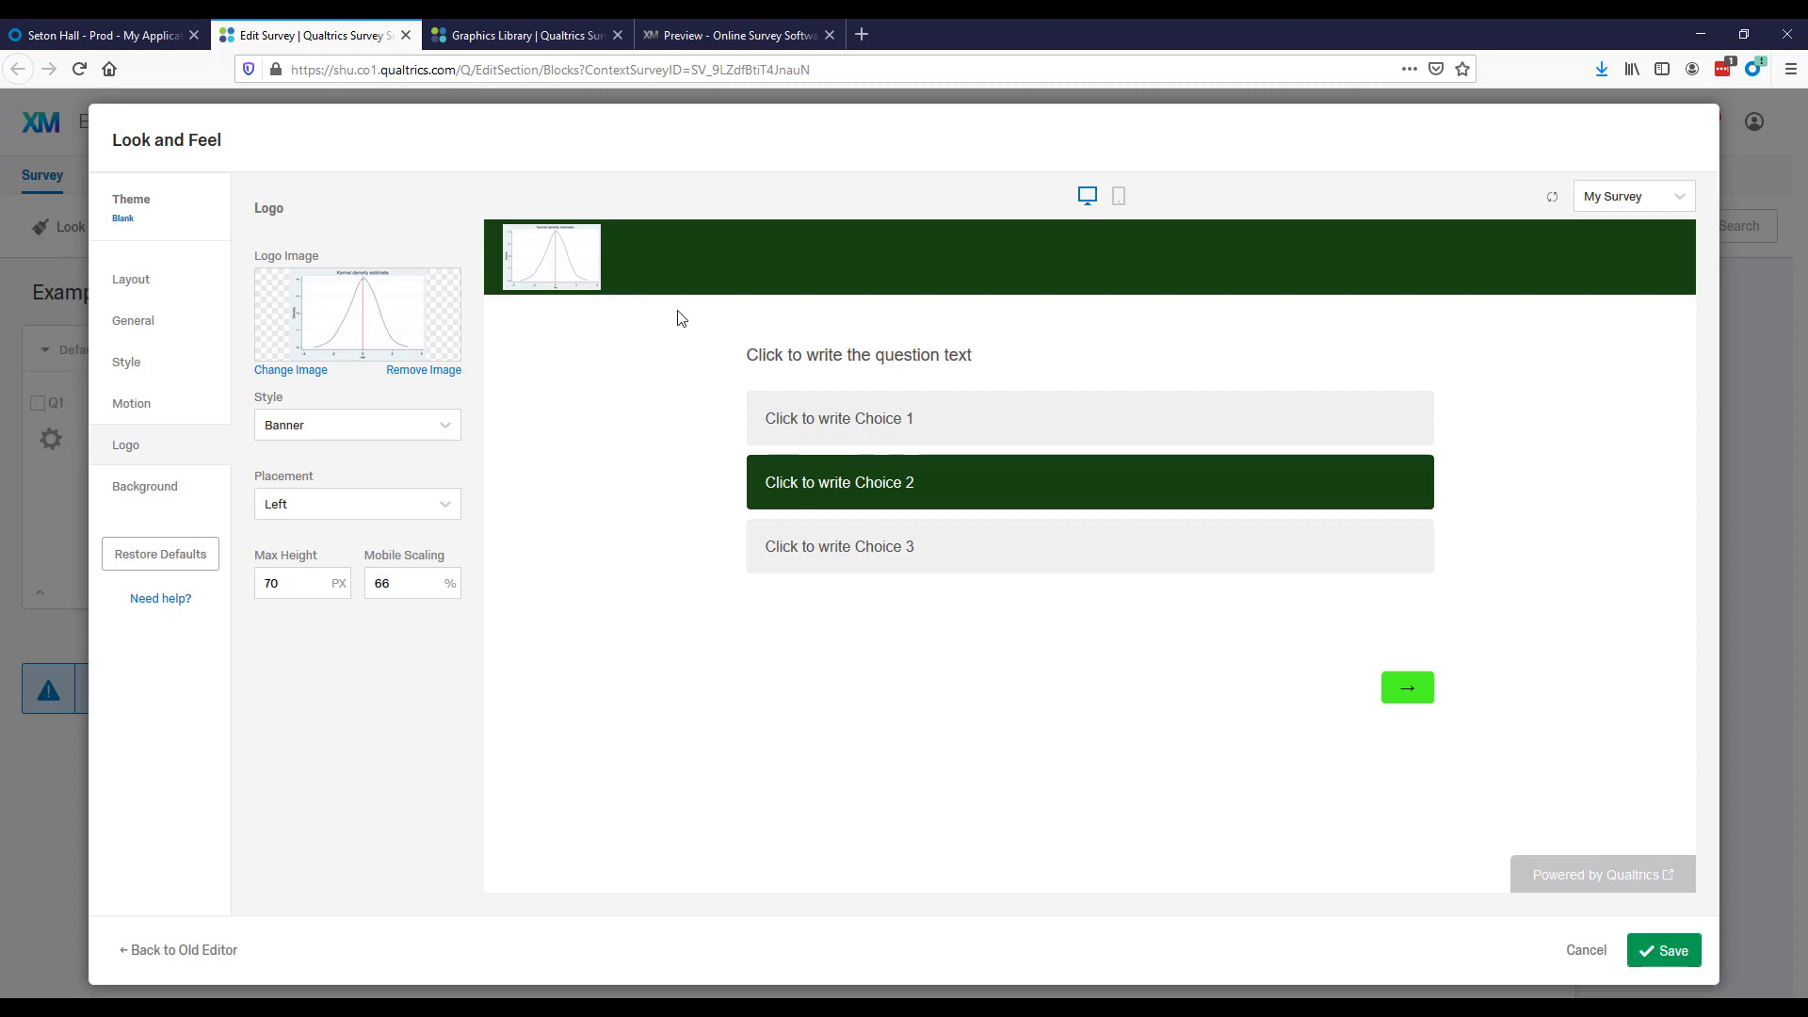
click(403, 425)
click(387, 458)
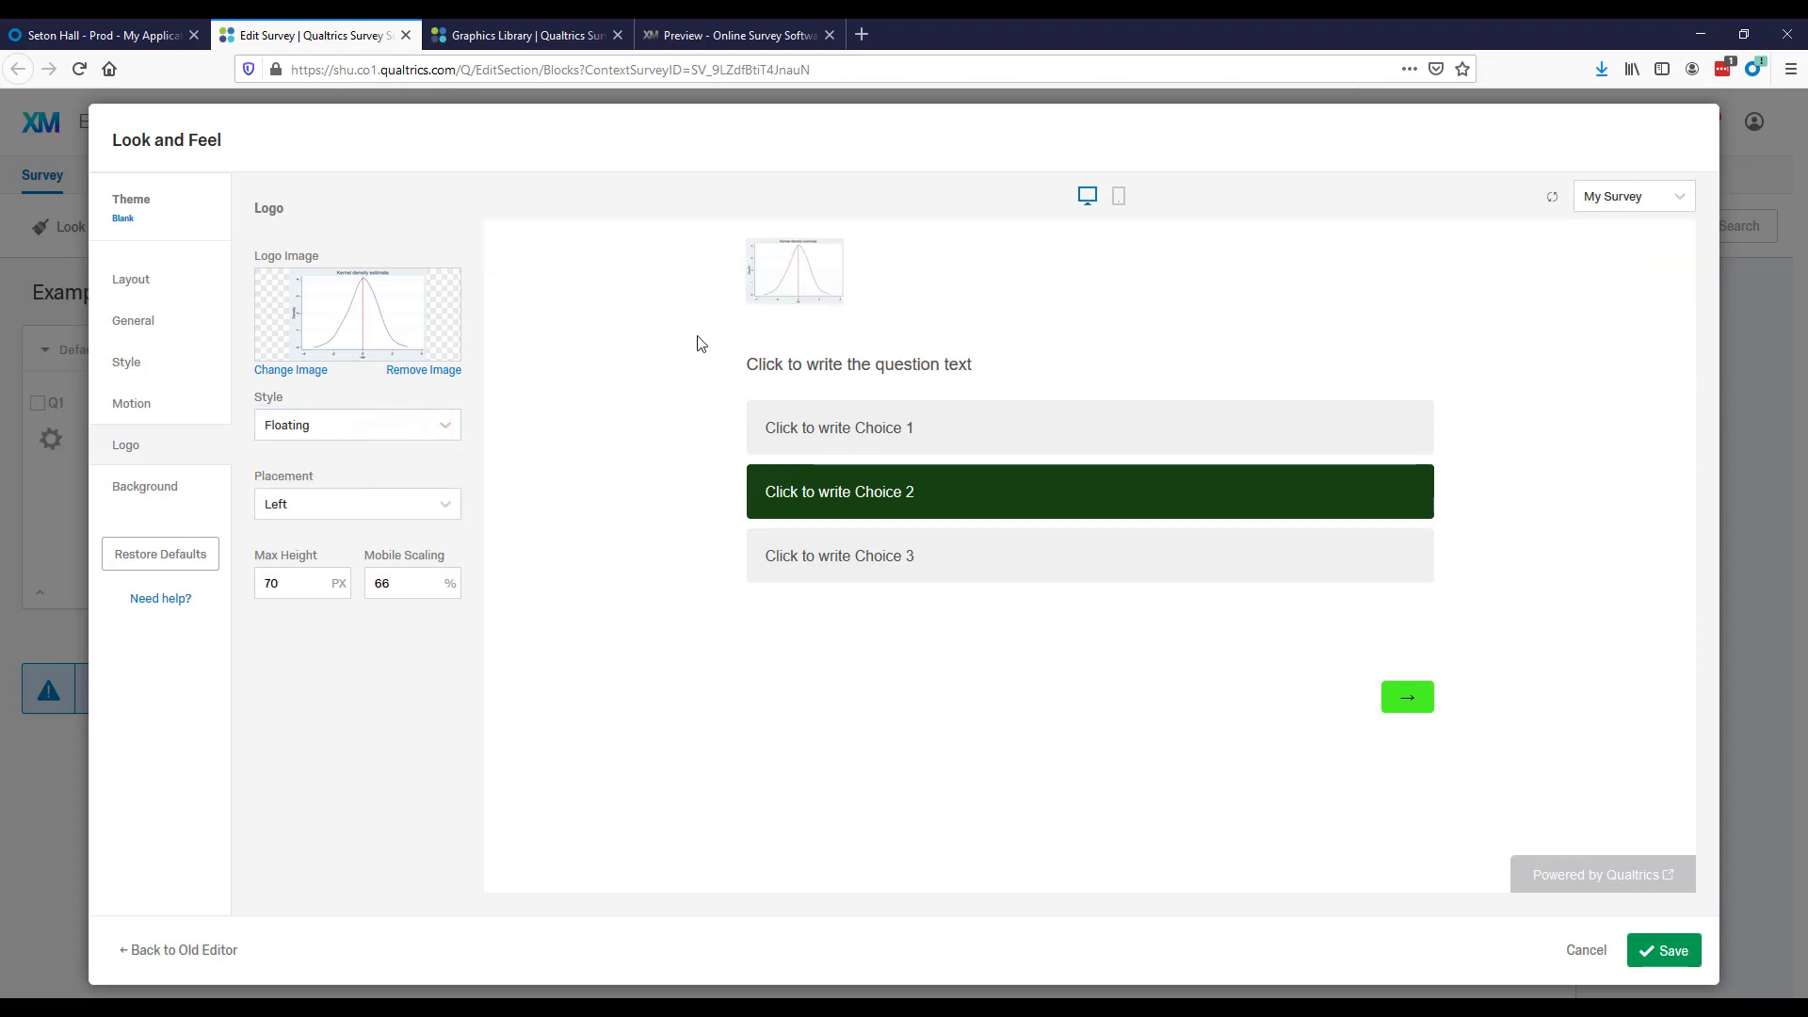
Try the Centered placement for the logo and set its placement to Right.
click(403, 502)
click(372, 568)
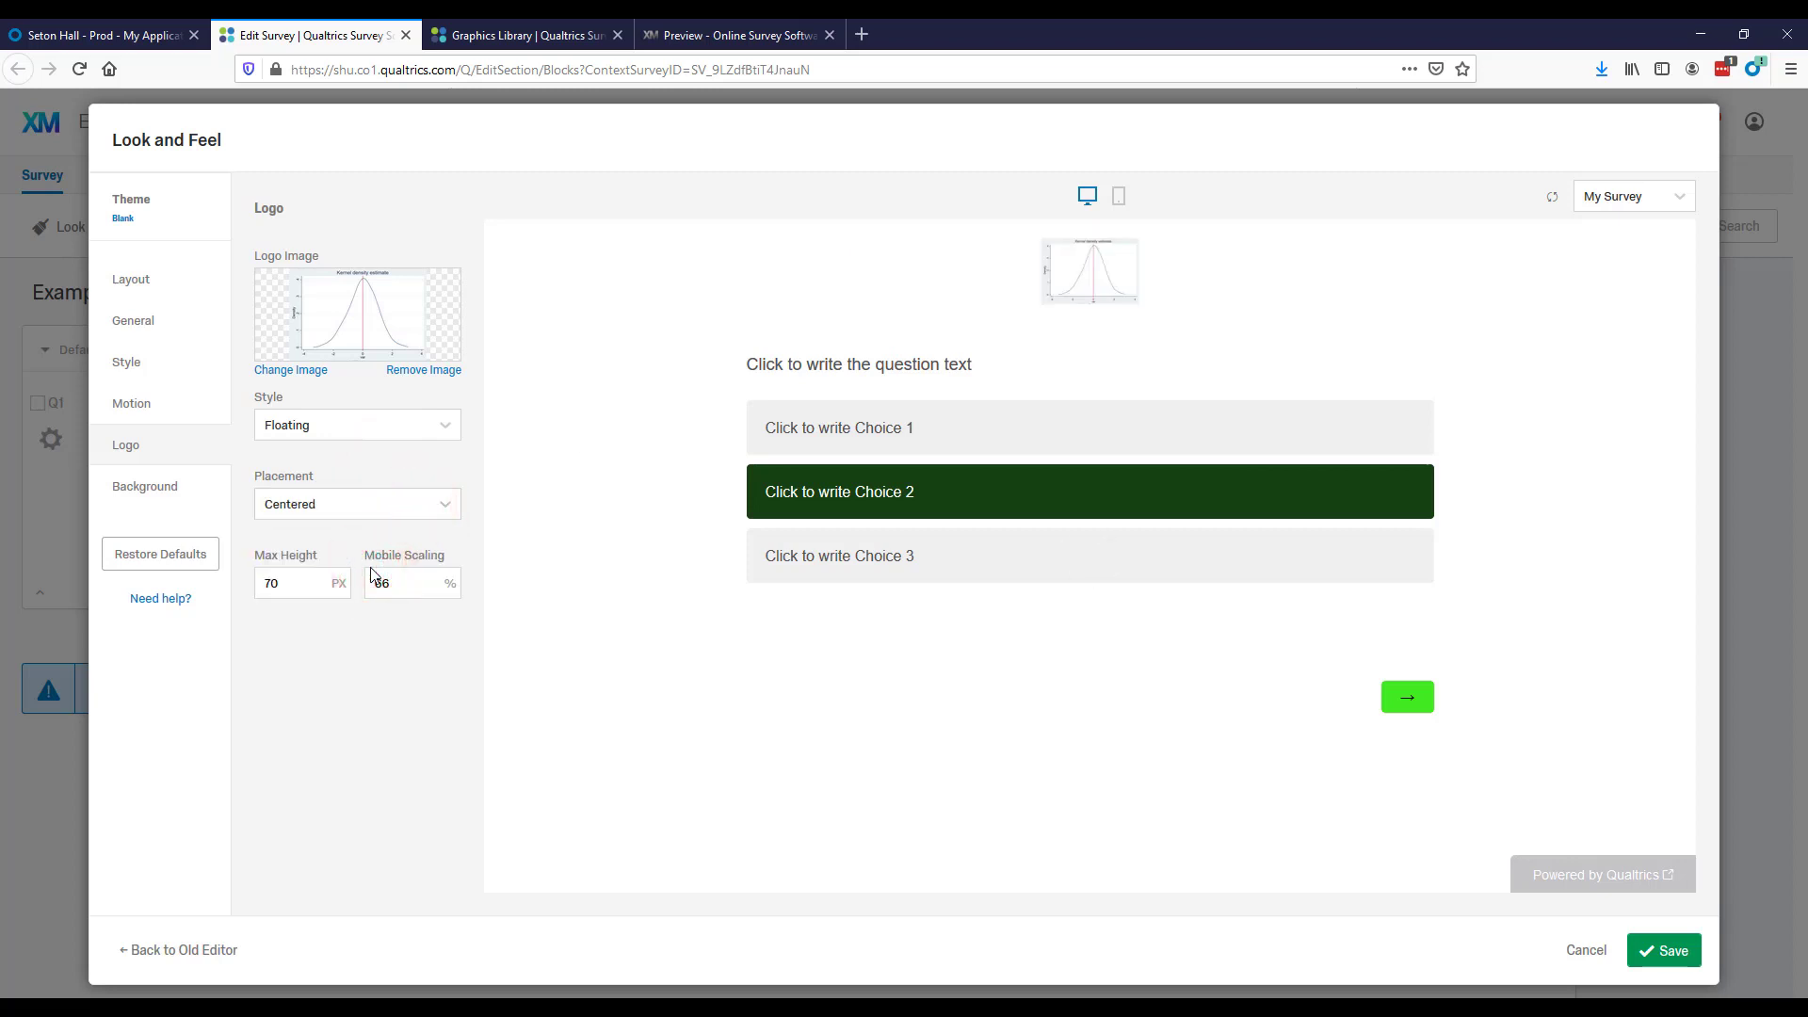
click(433, 507)
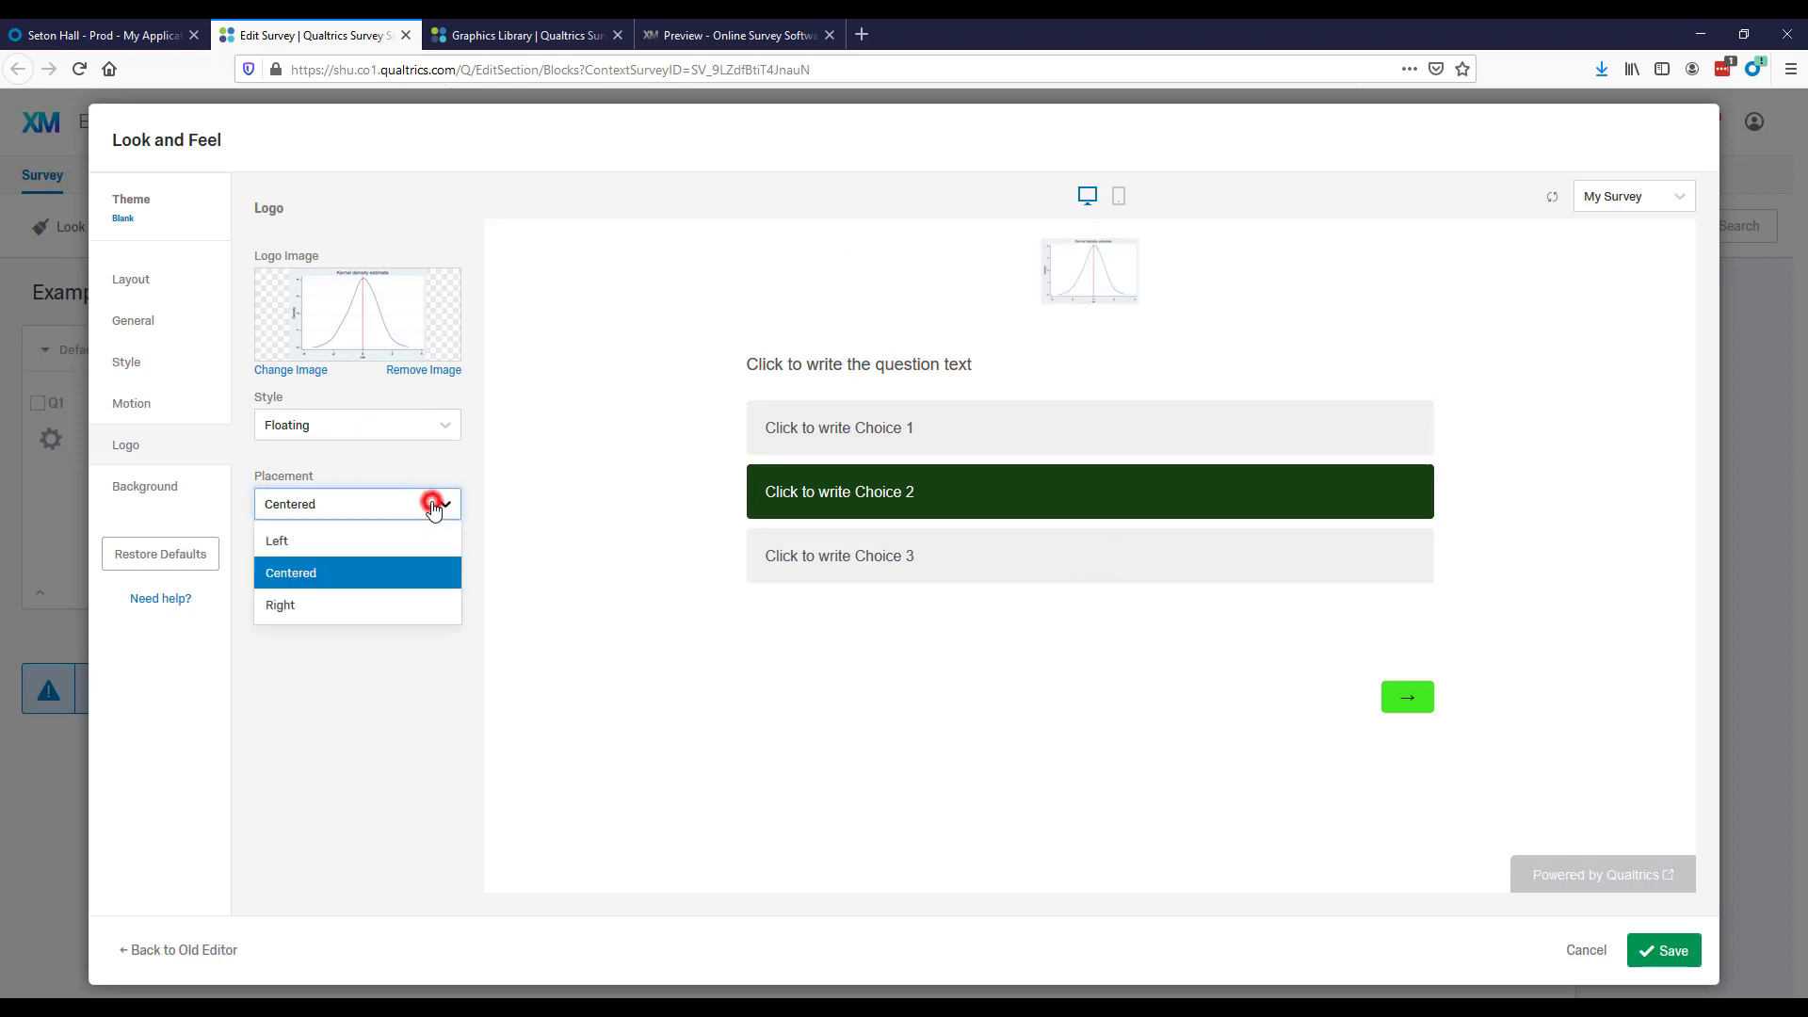
click(372, 610)
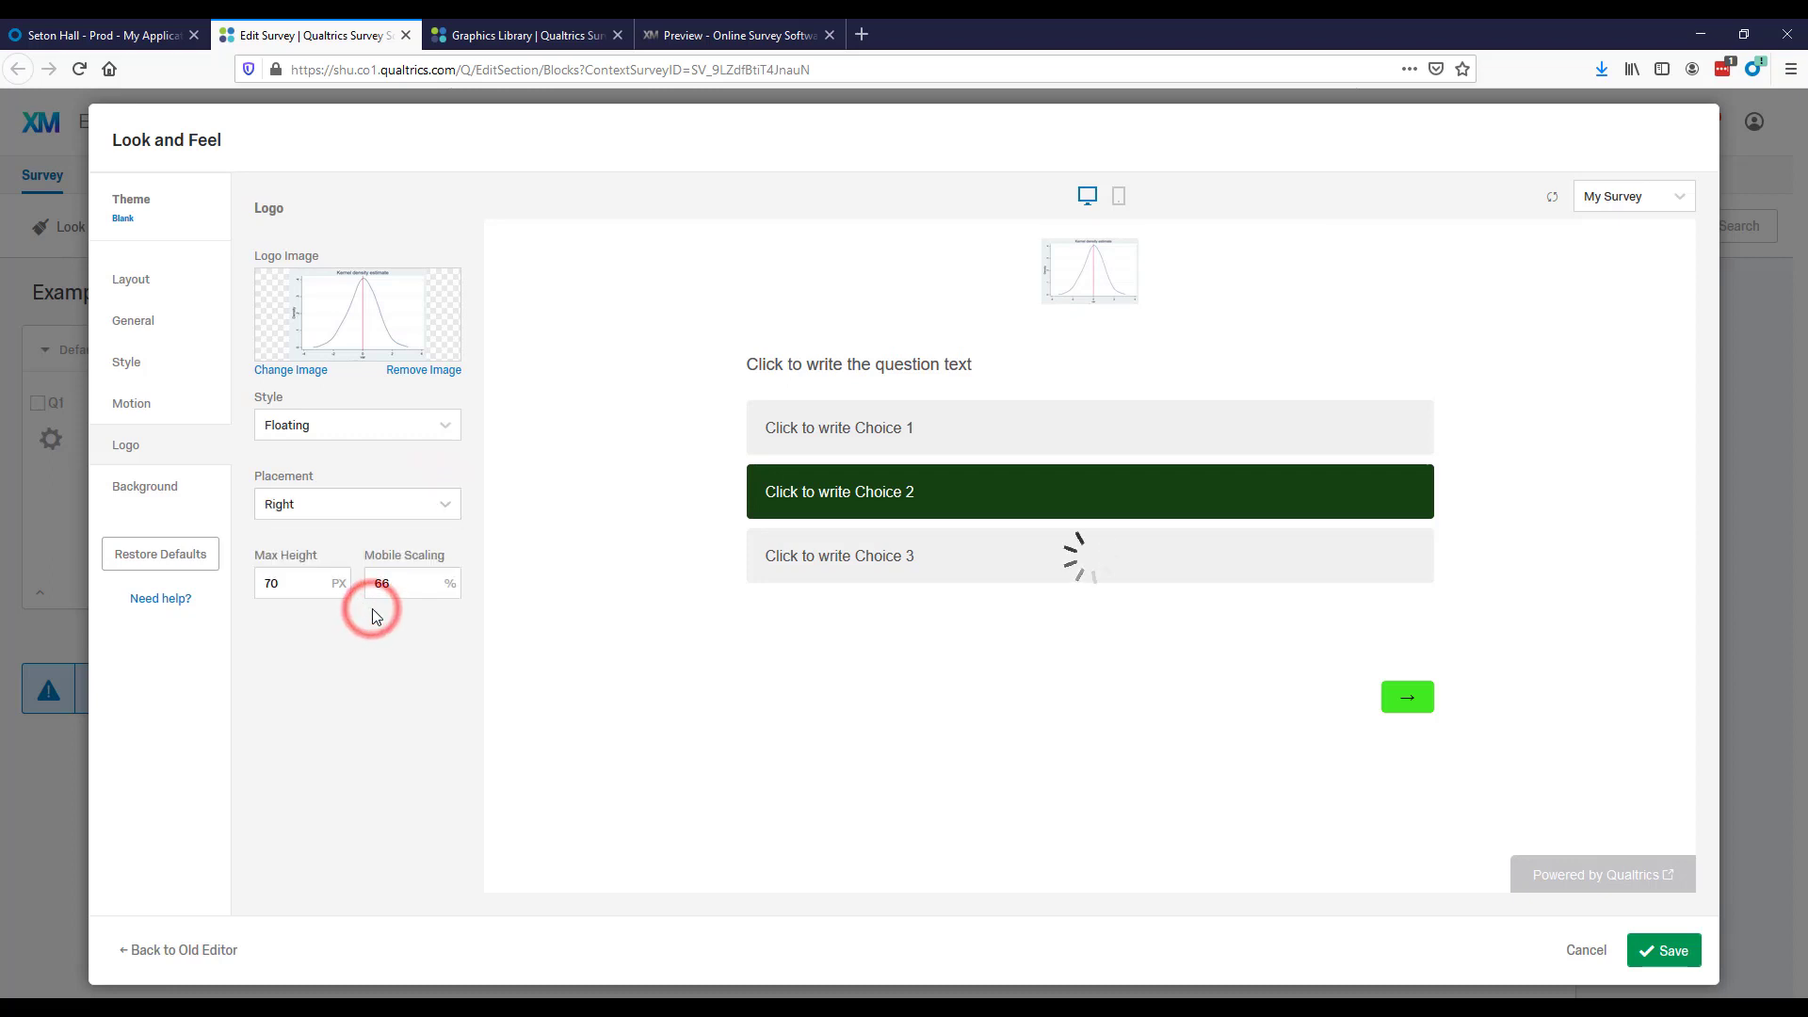
In the background settings, try the Photo background type and switch it back to Color.
click(146, 486)
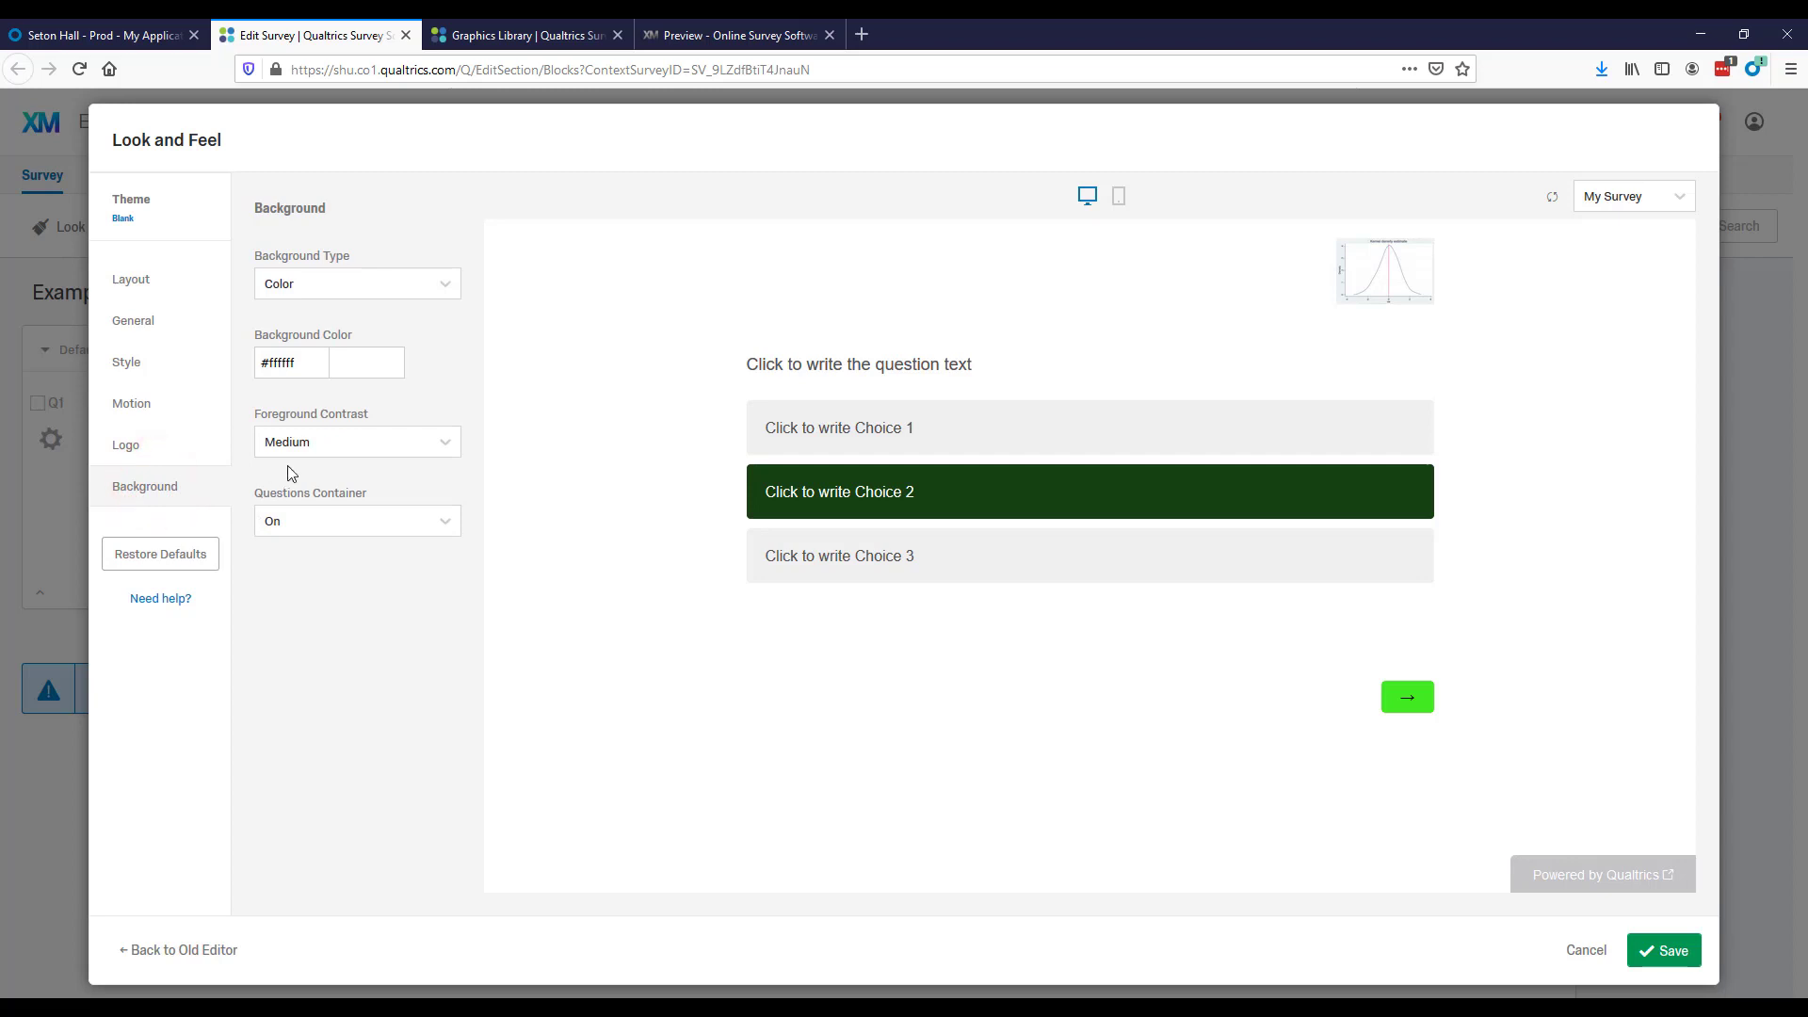
click(448, 289)
click(412, 347)
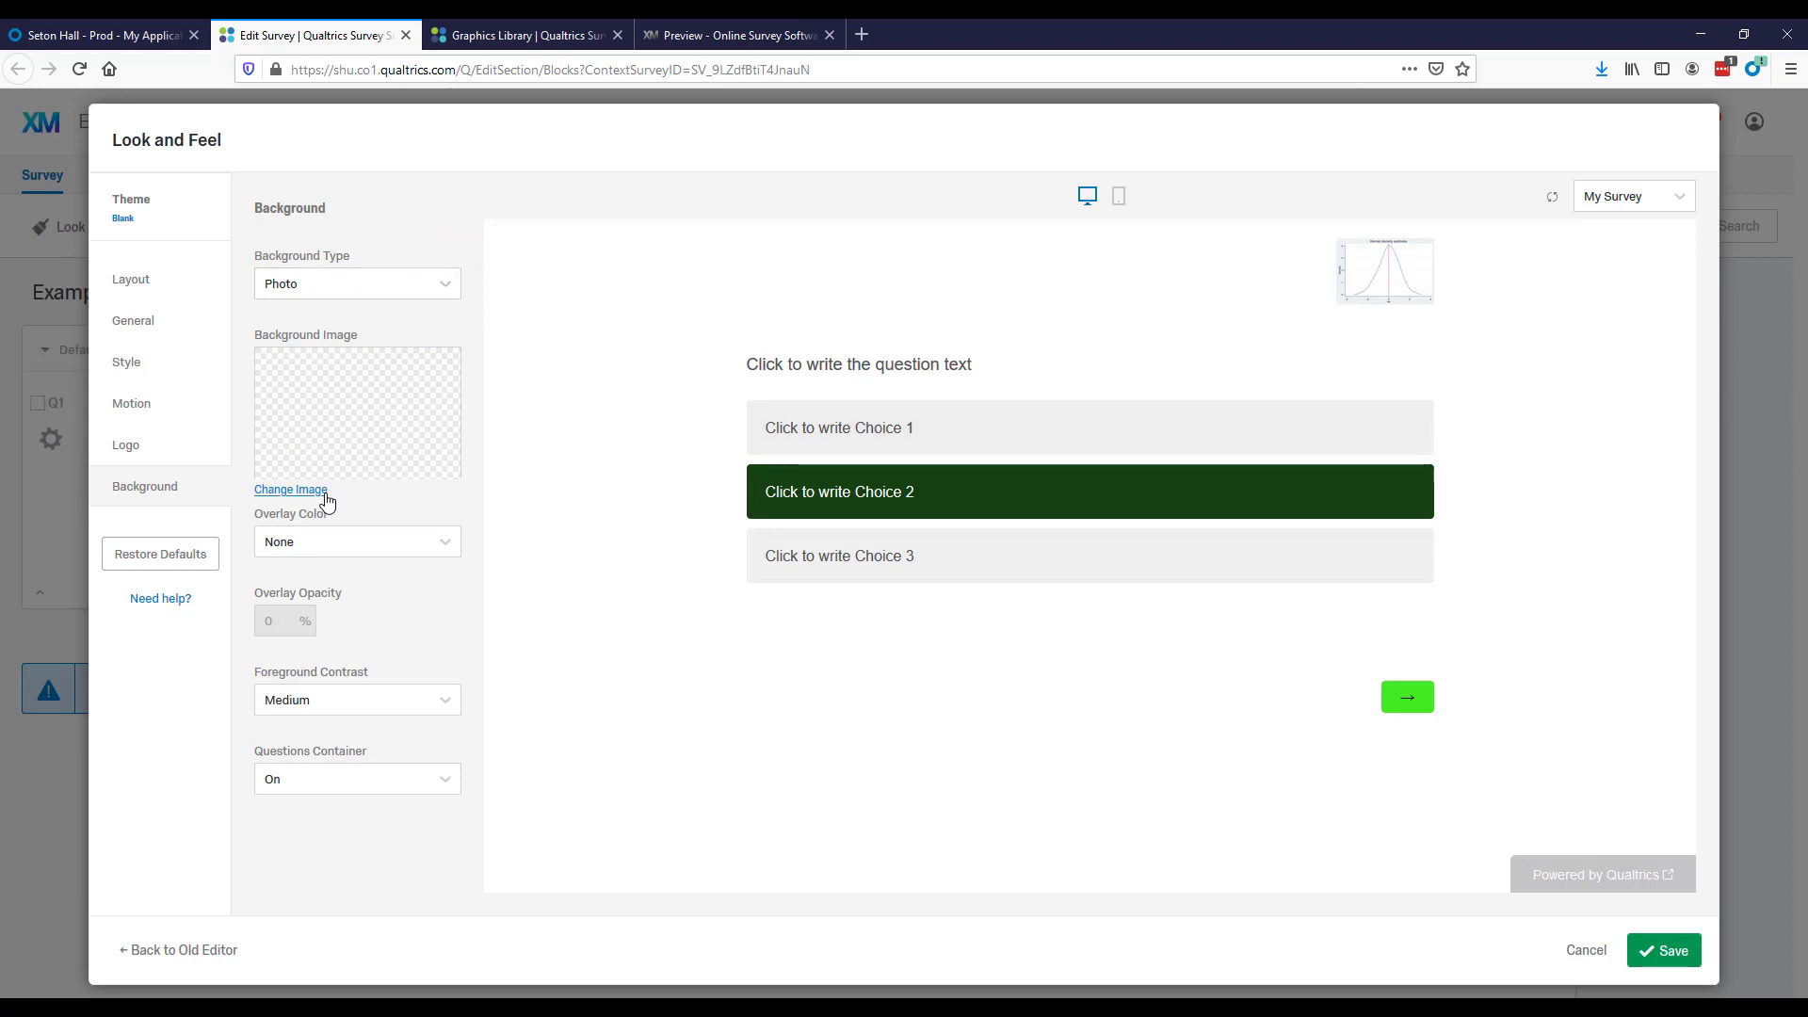
click(447, 283)
click(314, 320)
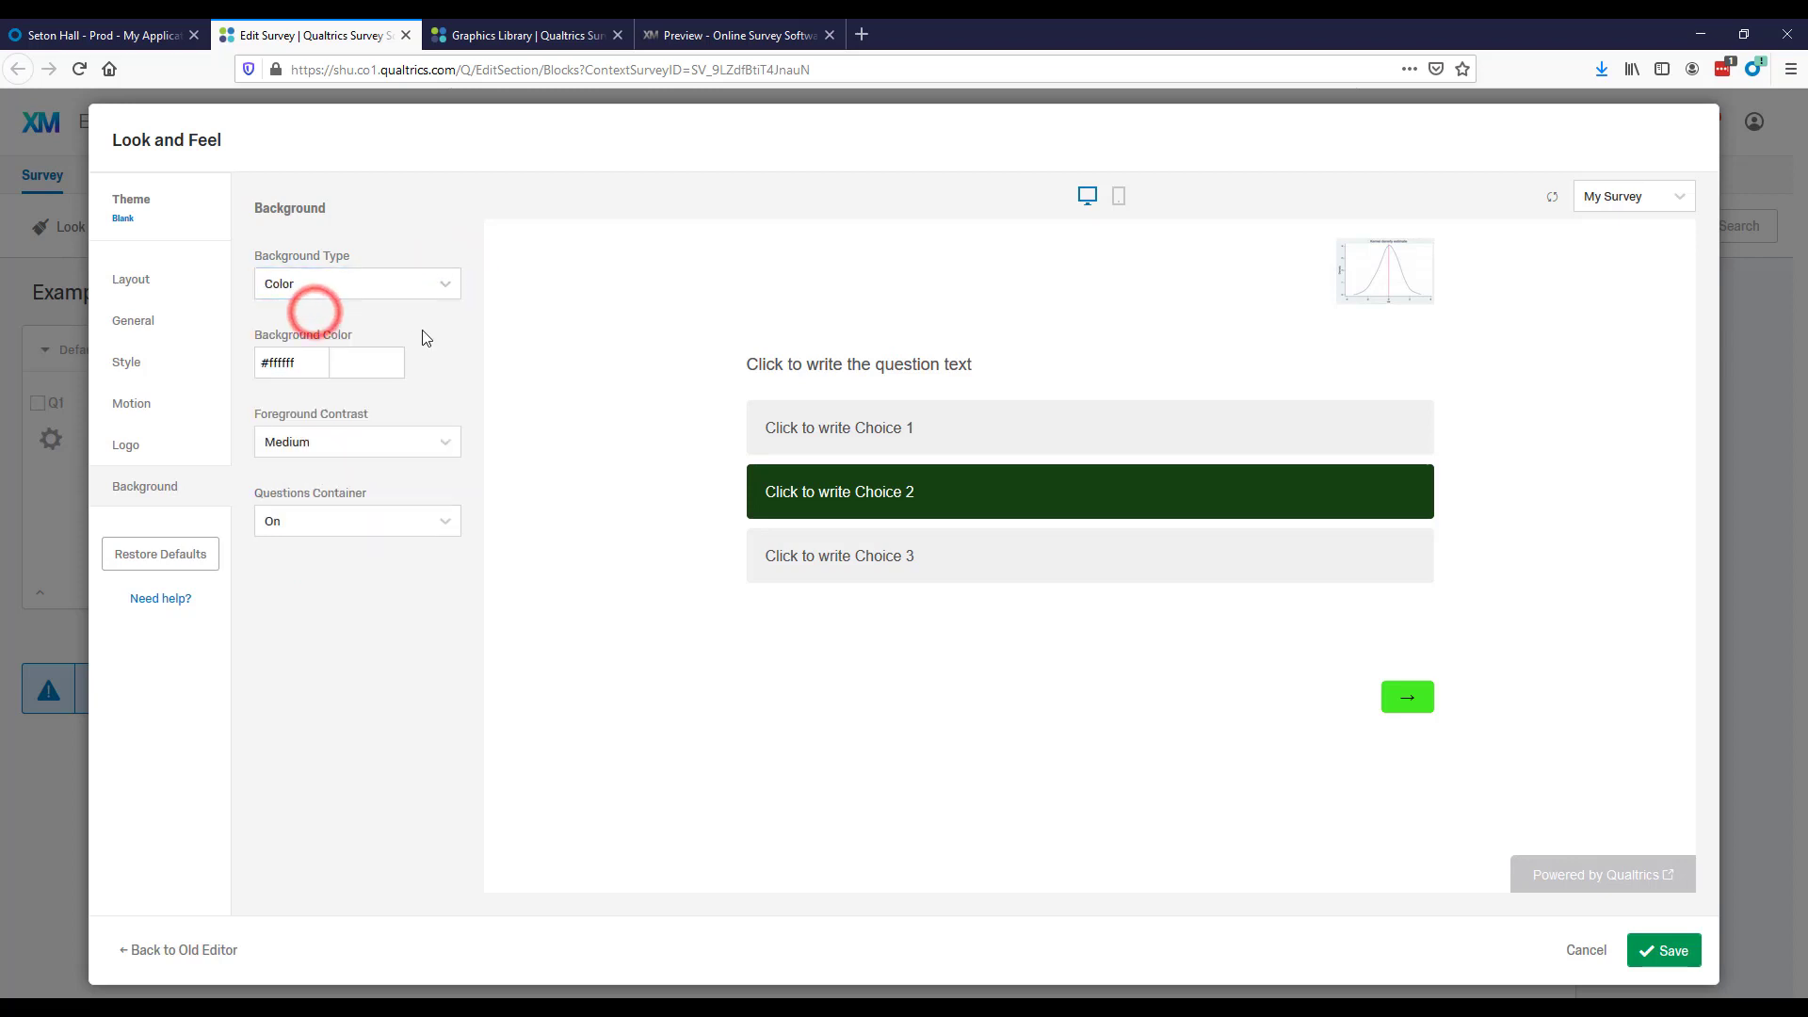
Try the bright red #f70e0e as the background color and set it to the softer red #d04242.
click(368, 364)
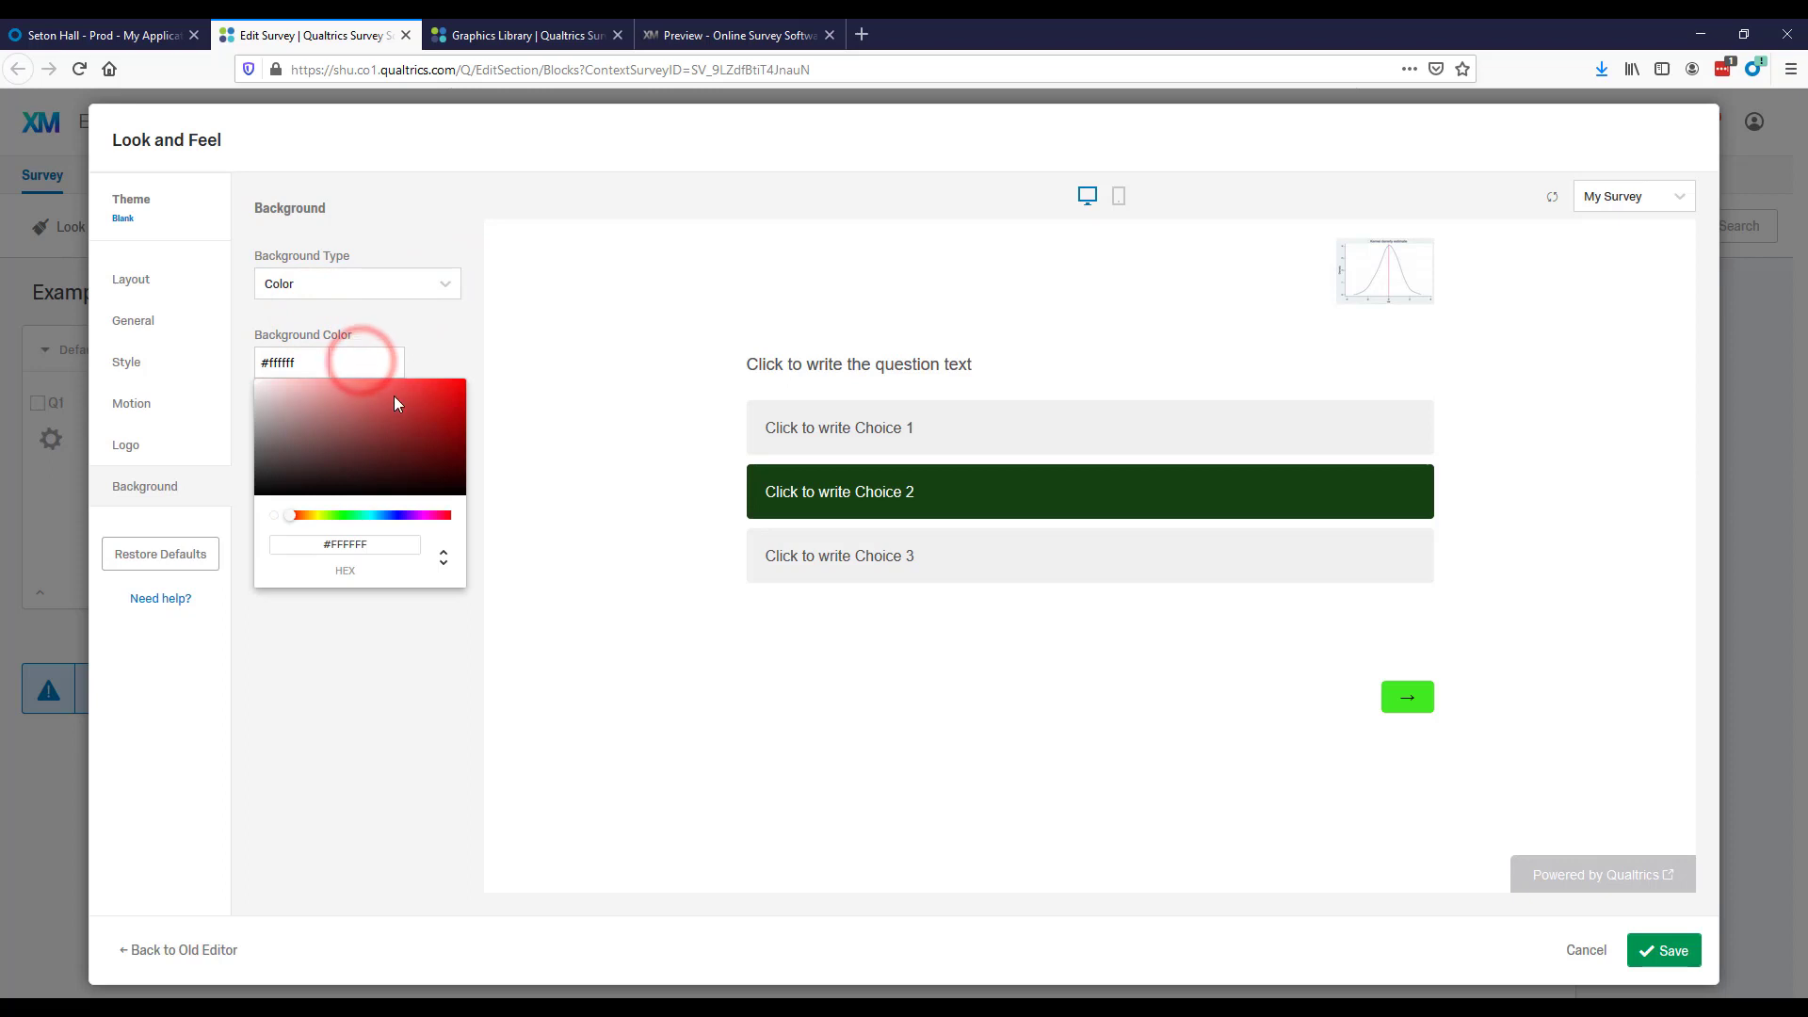
drag(394, 395, 455, 383)
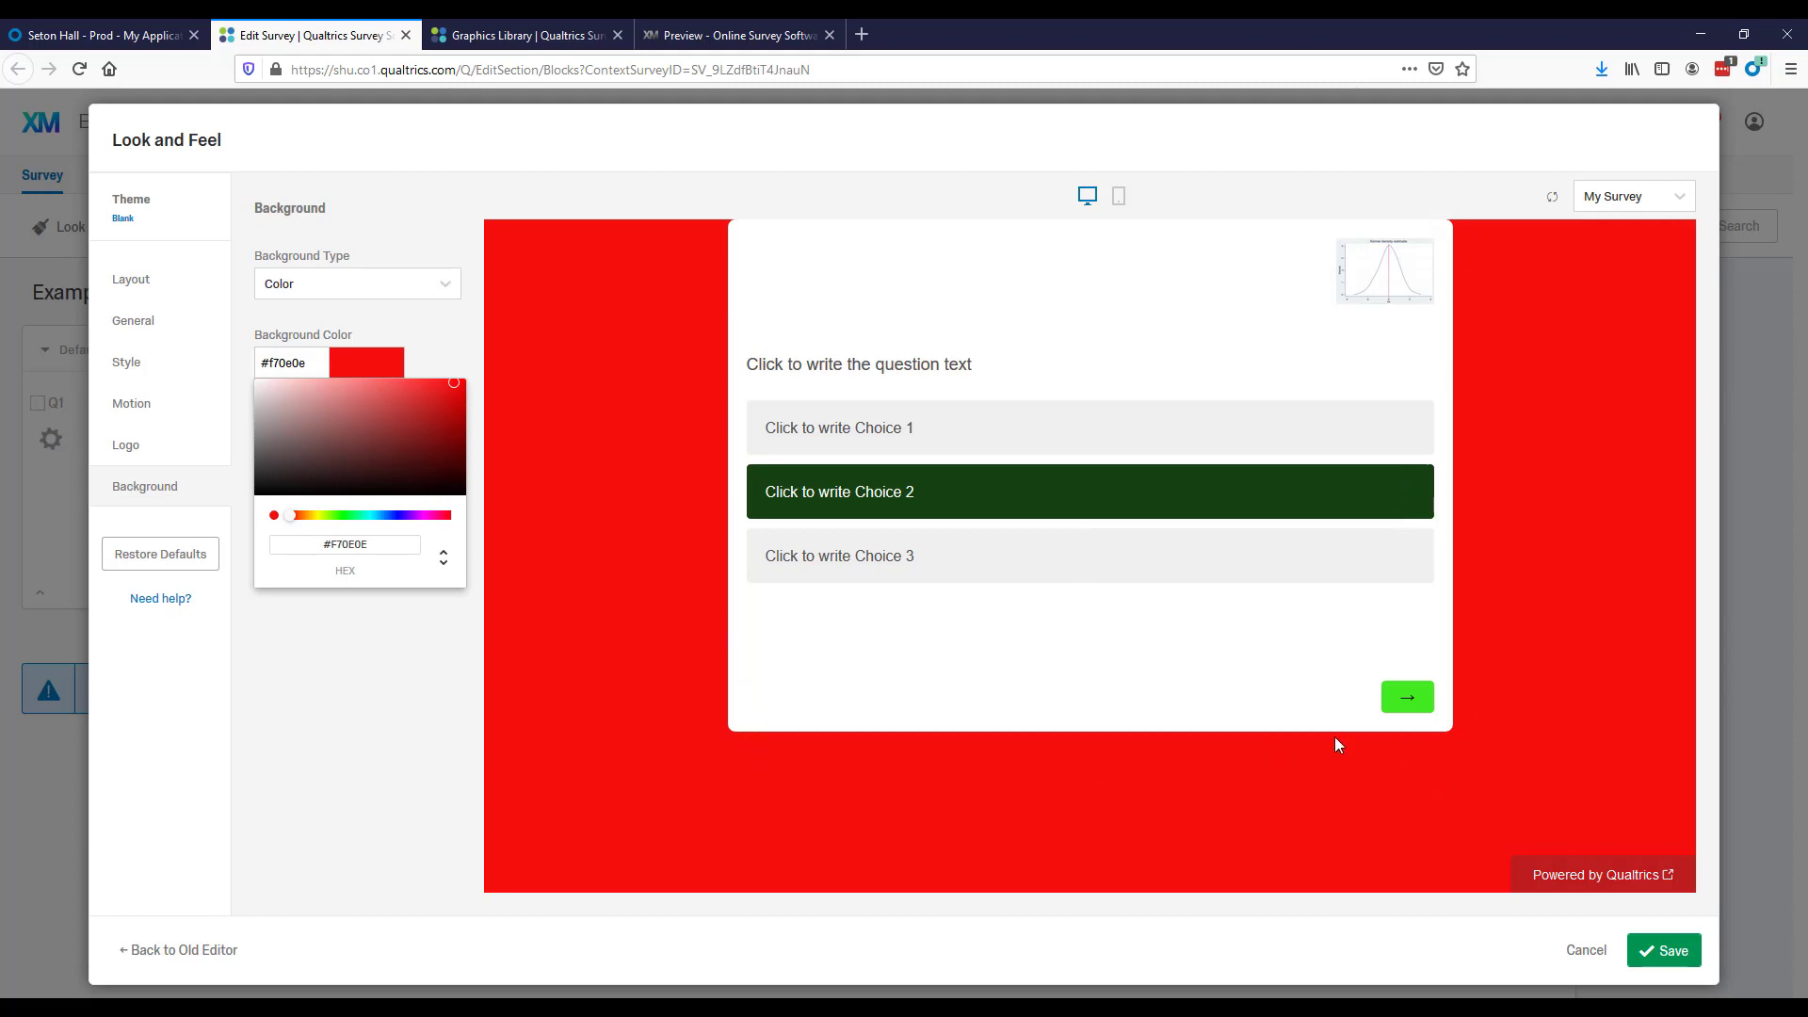
mouse_move(376, 424)
mouse_down()
mouse_move(326, 466)
mouse_move(399, 400)
mouse_up()
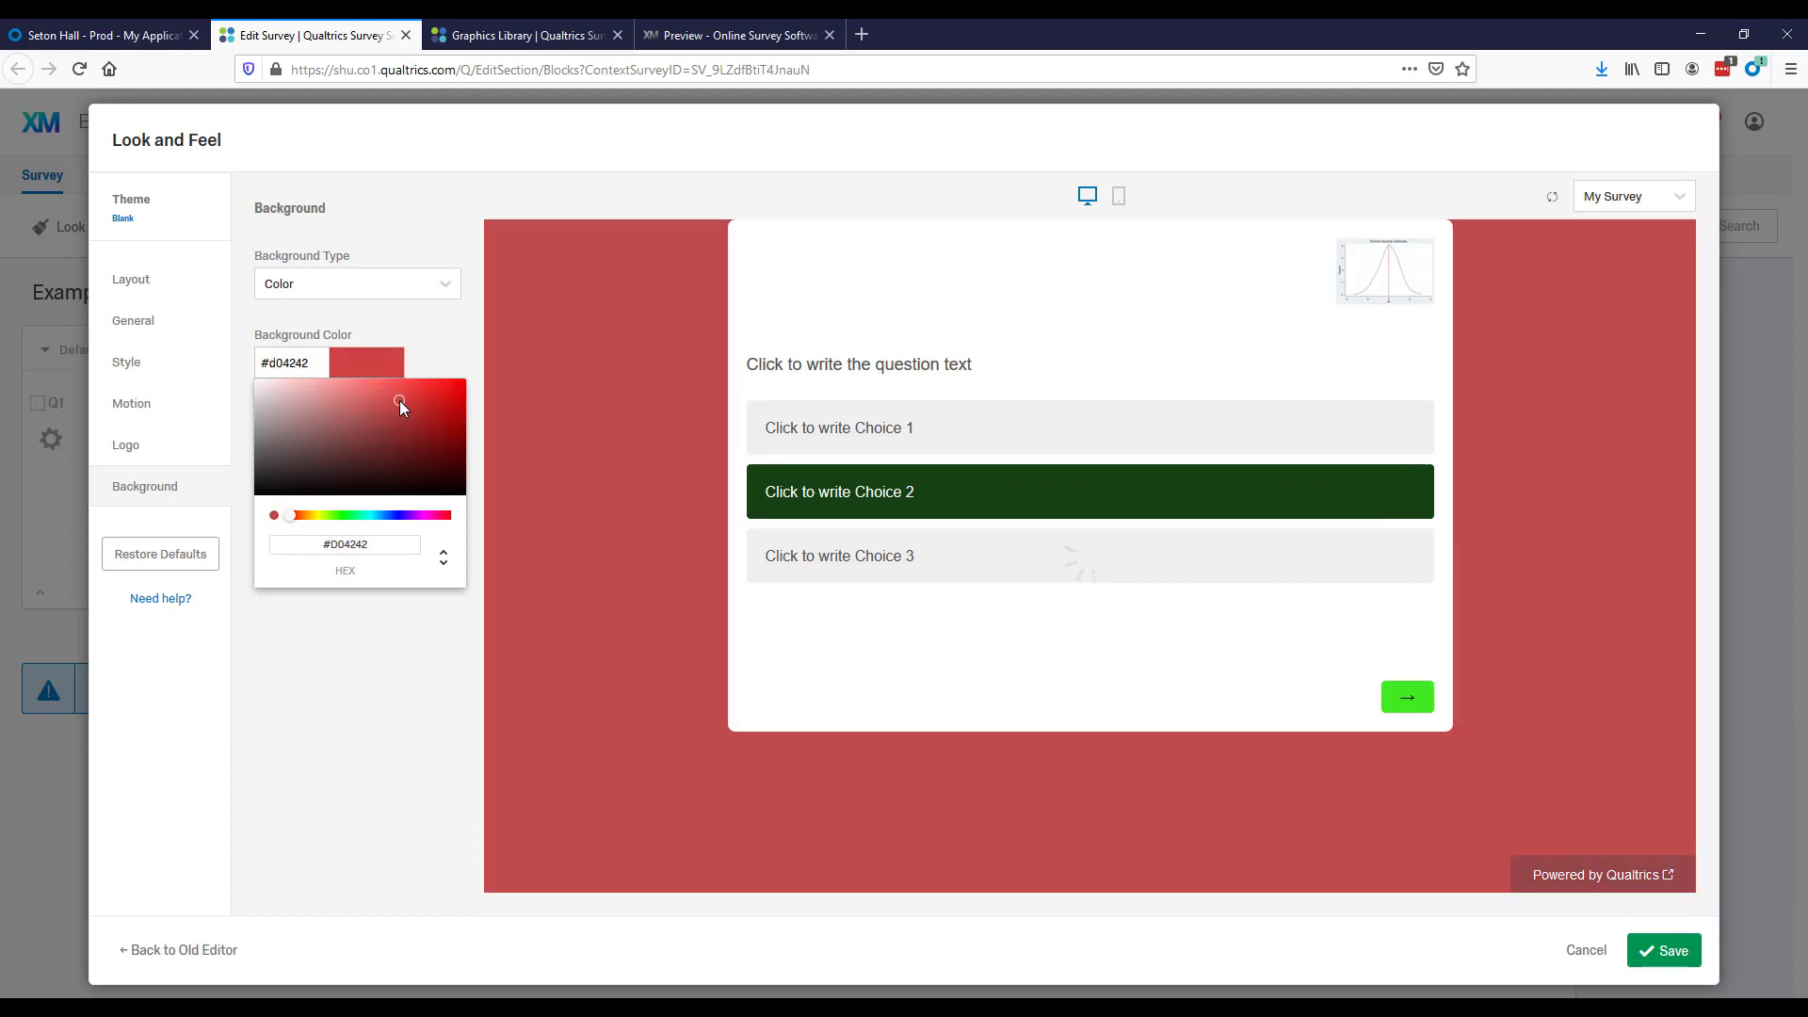
click(405, 672)
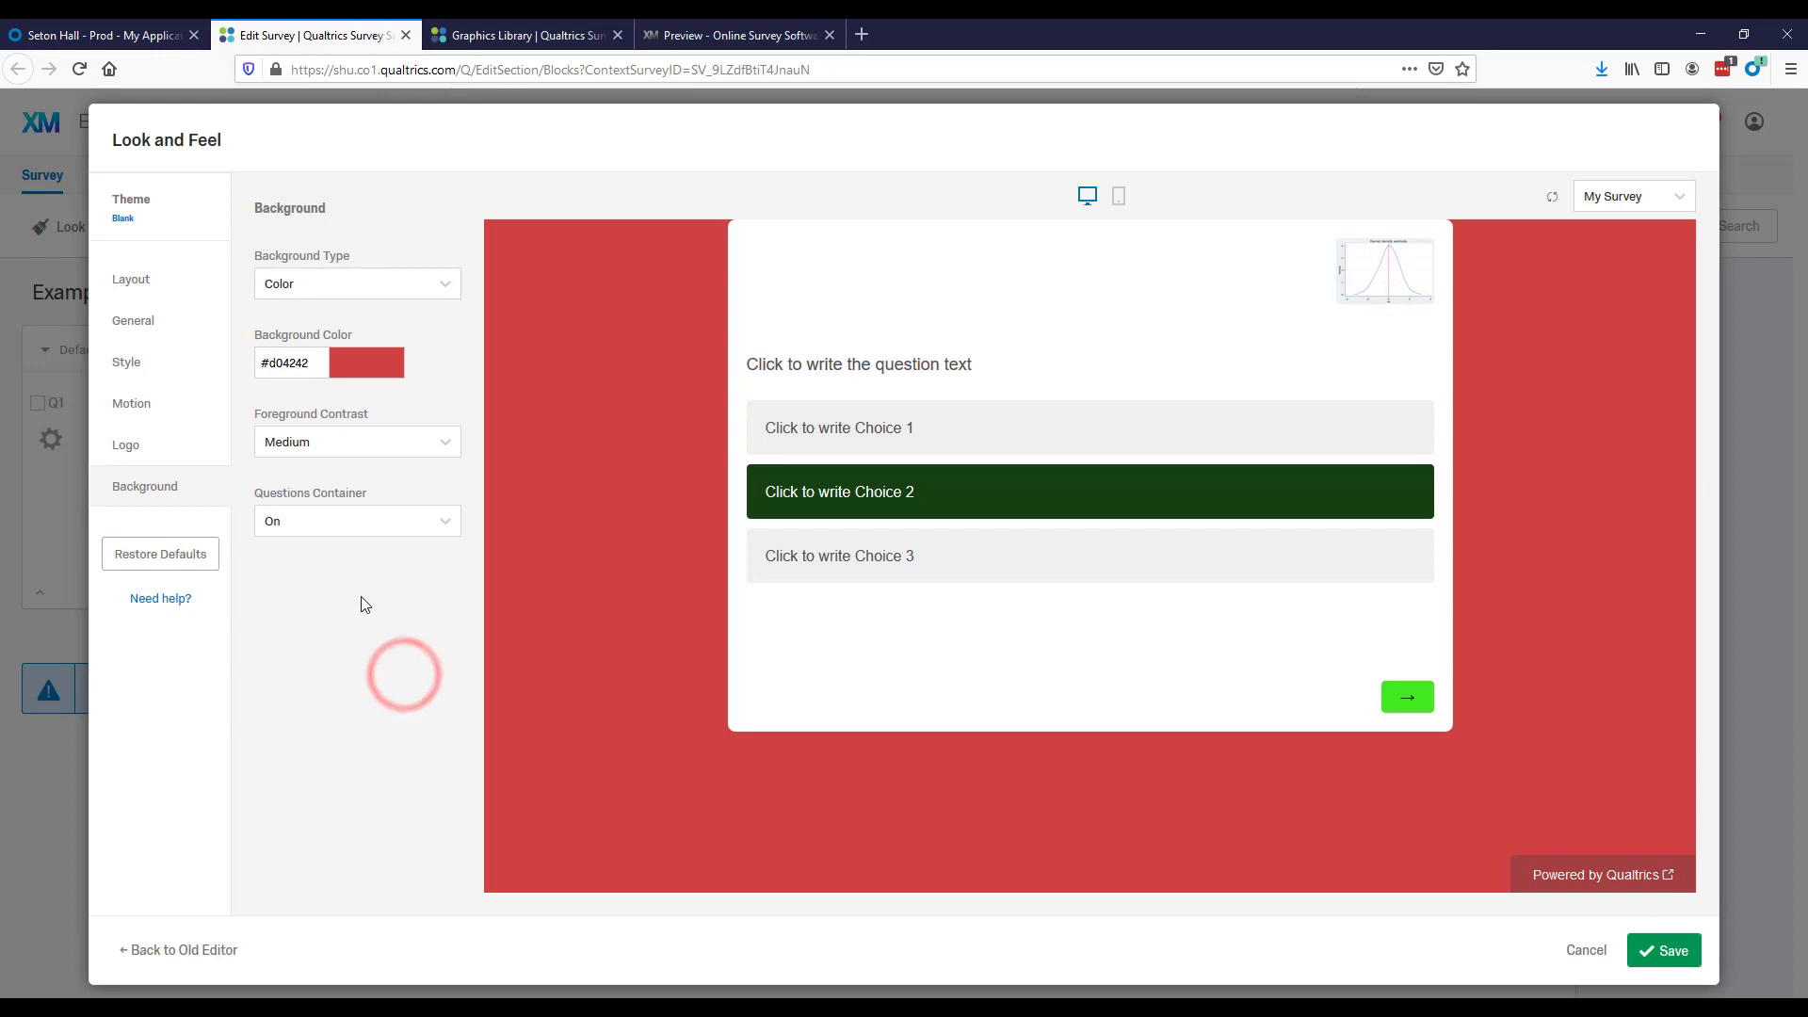
Set the background's foreground contrast to Low, and turn the questions container off and back on.
click(444, 450)
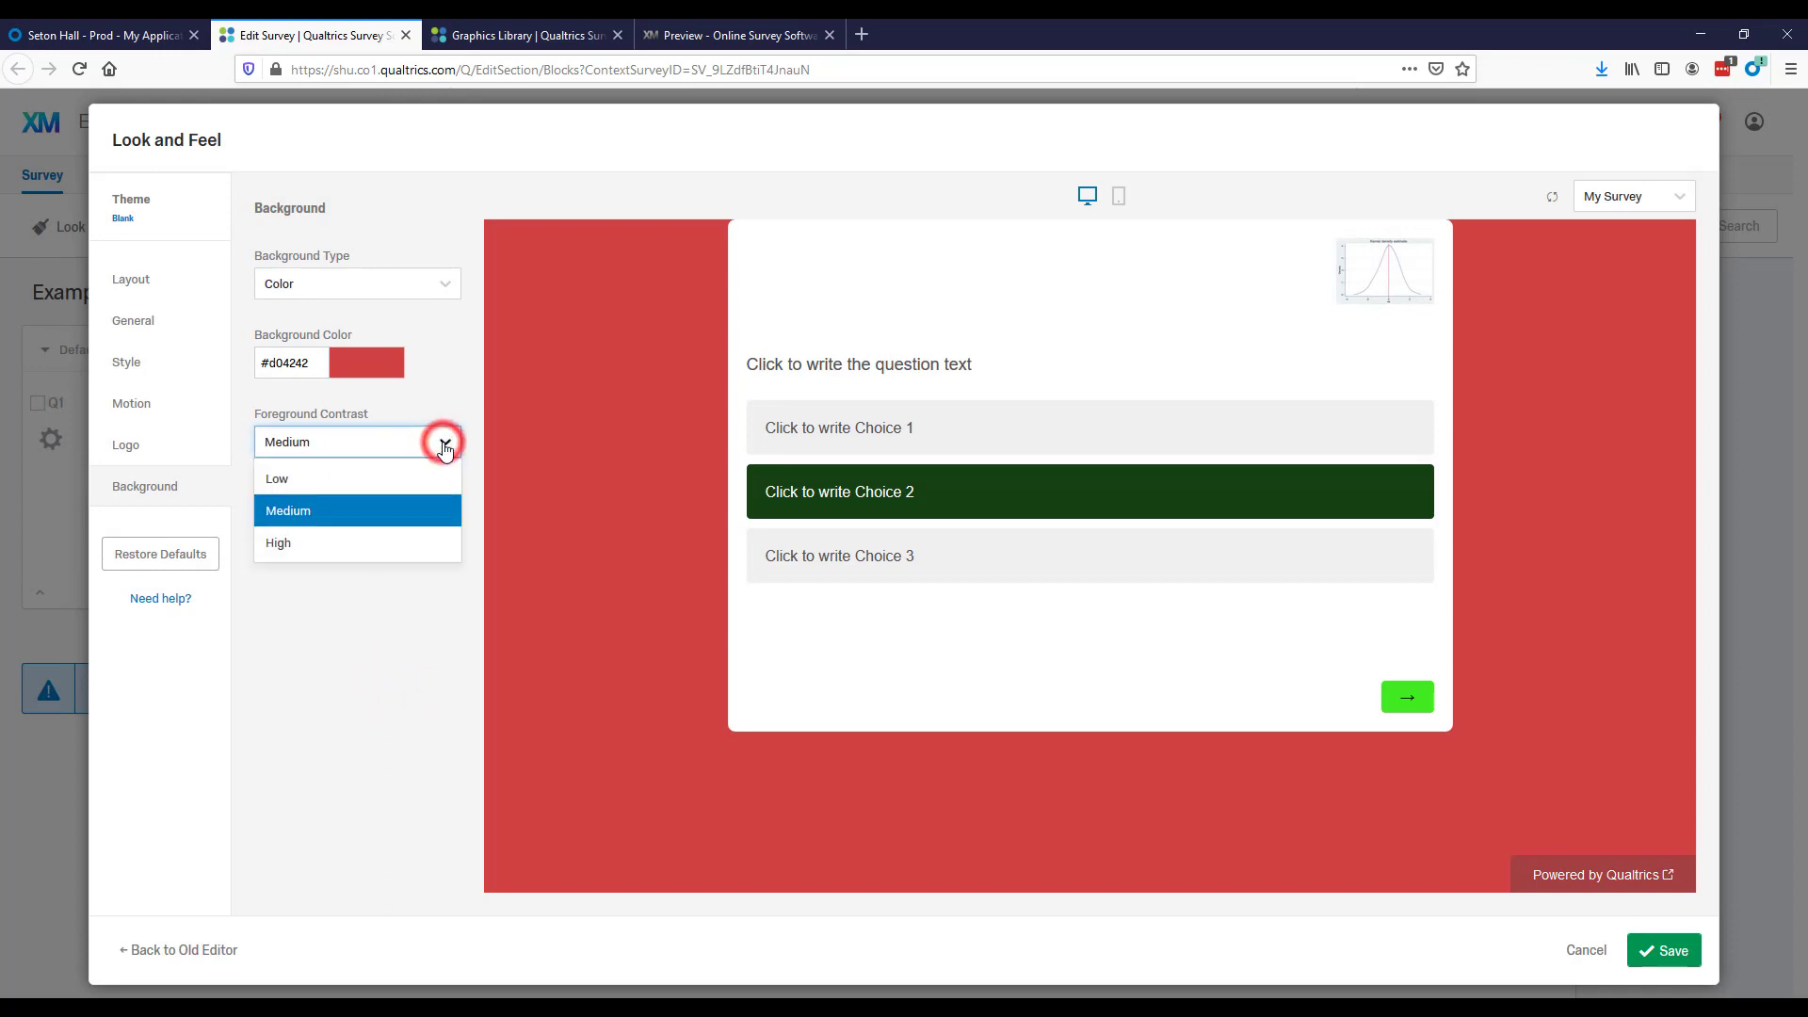
click(398, 476)
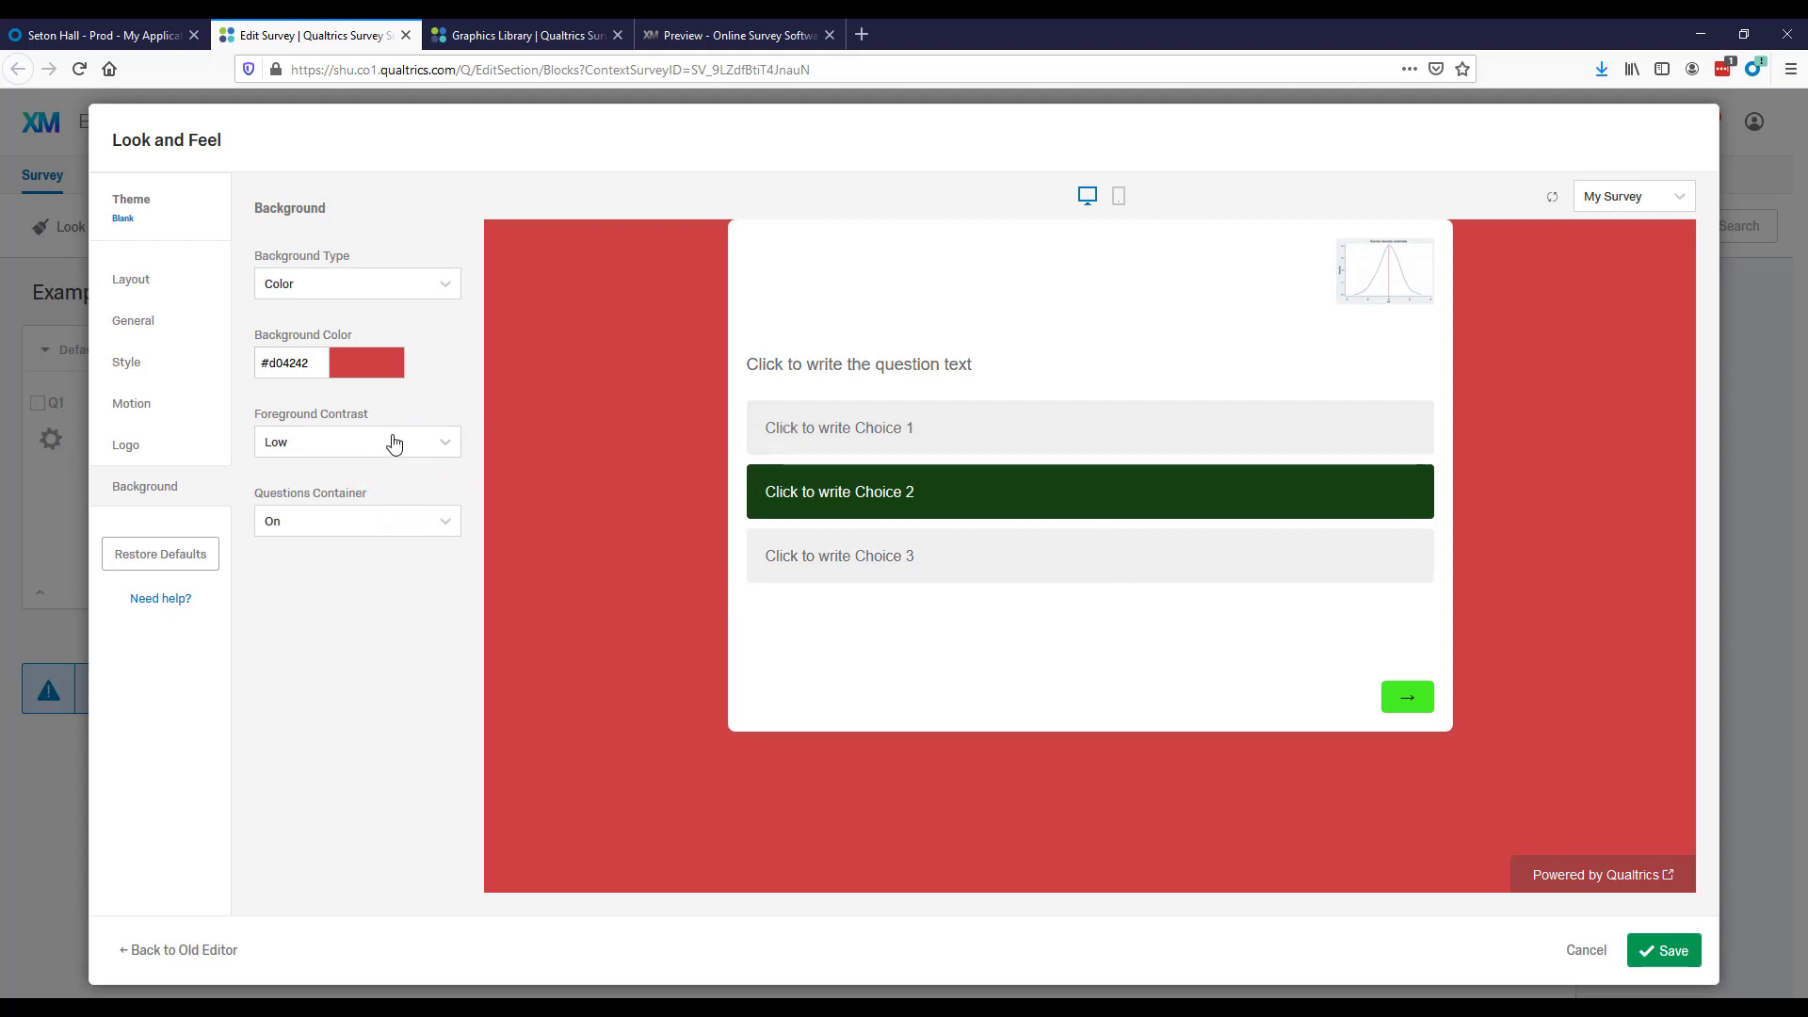
click(445, 521)
click(406, 603)
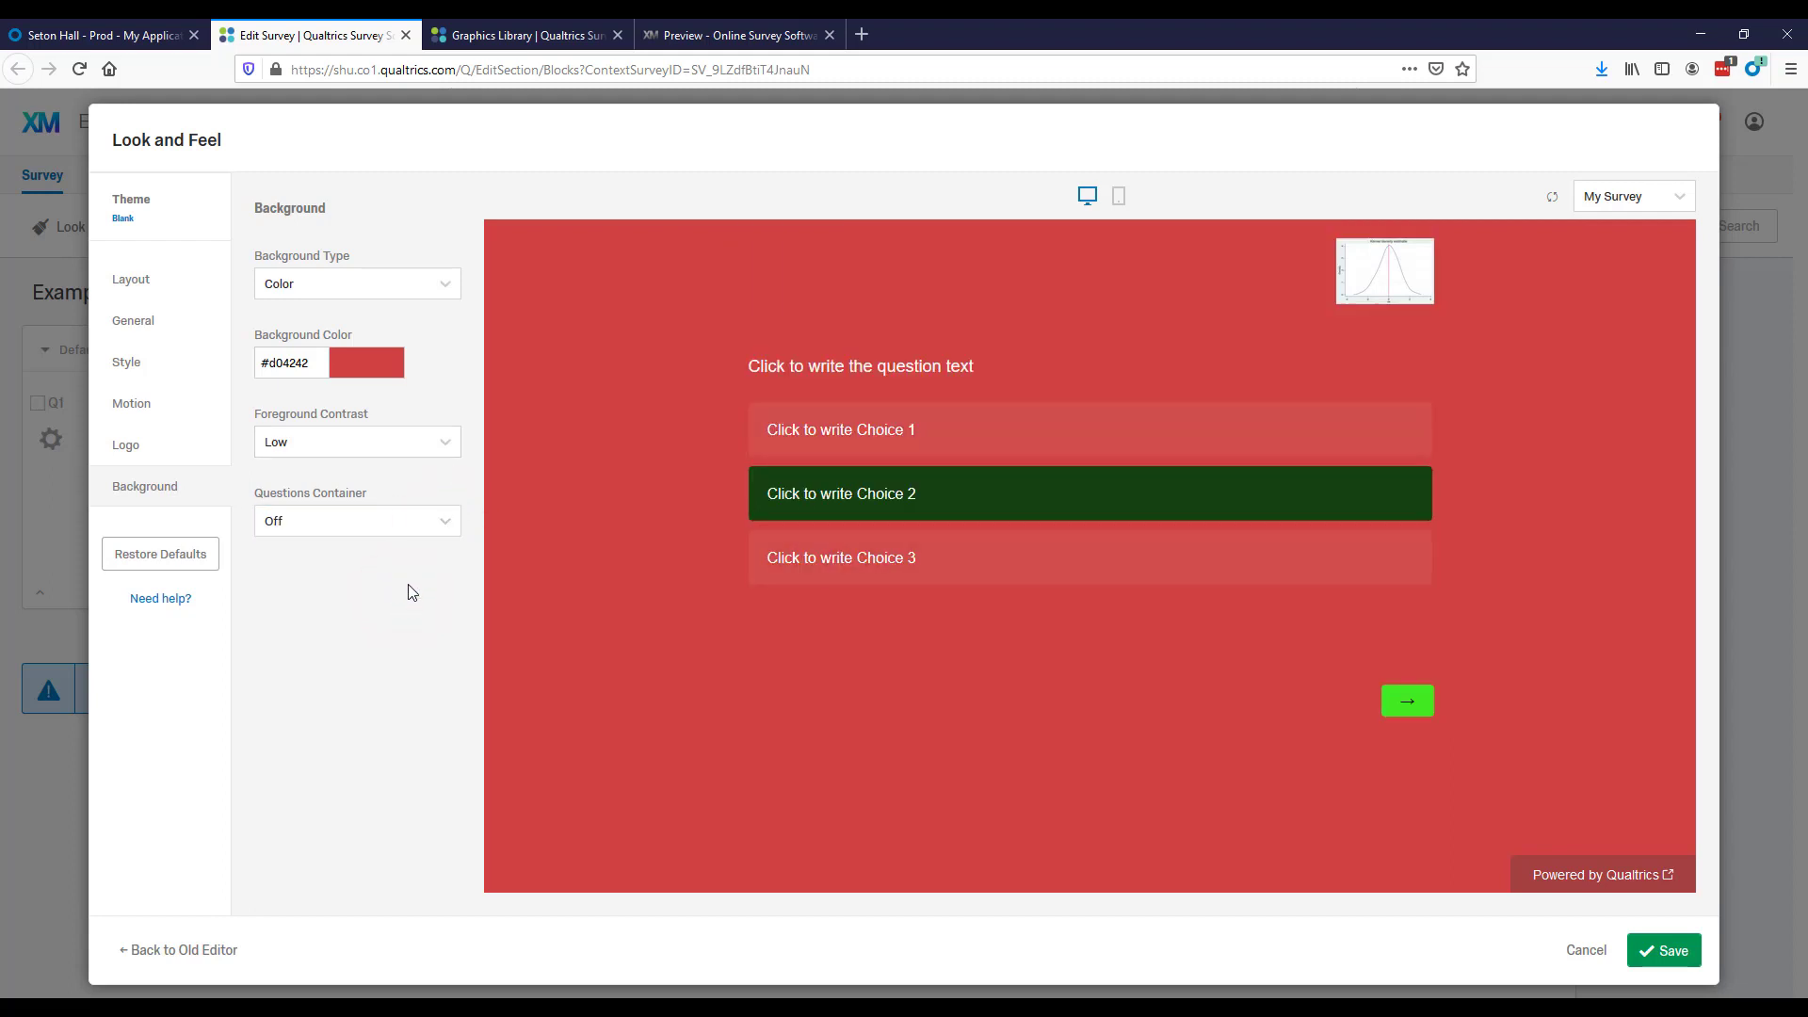
click(414, 521)
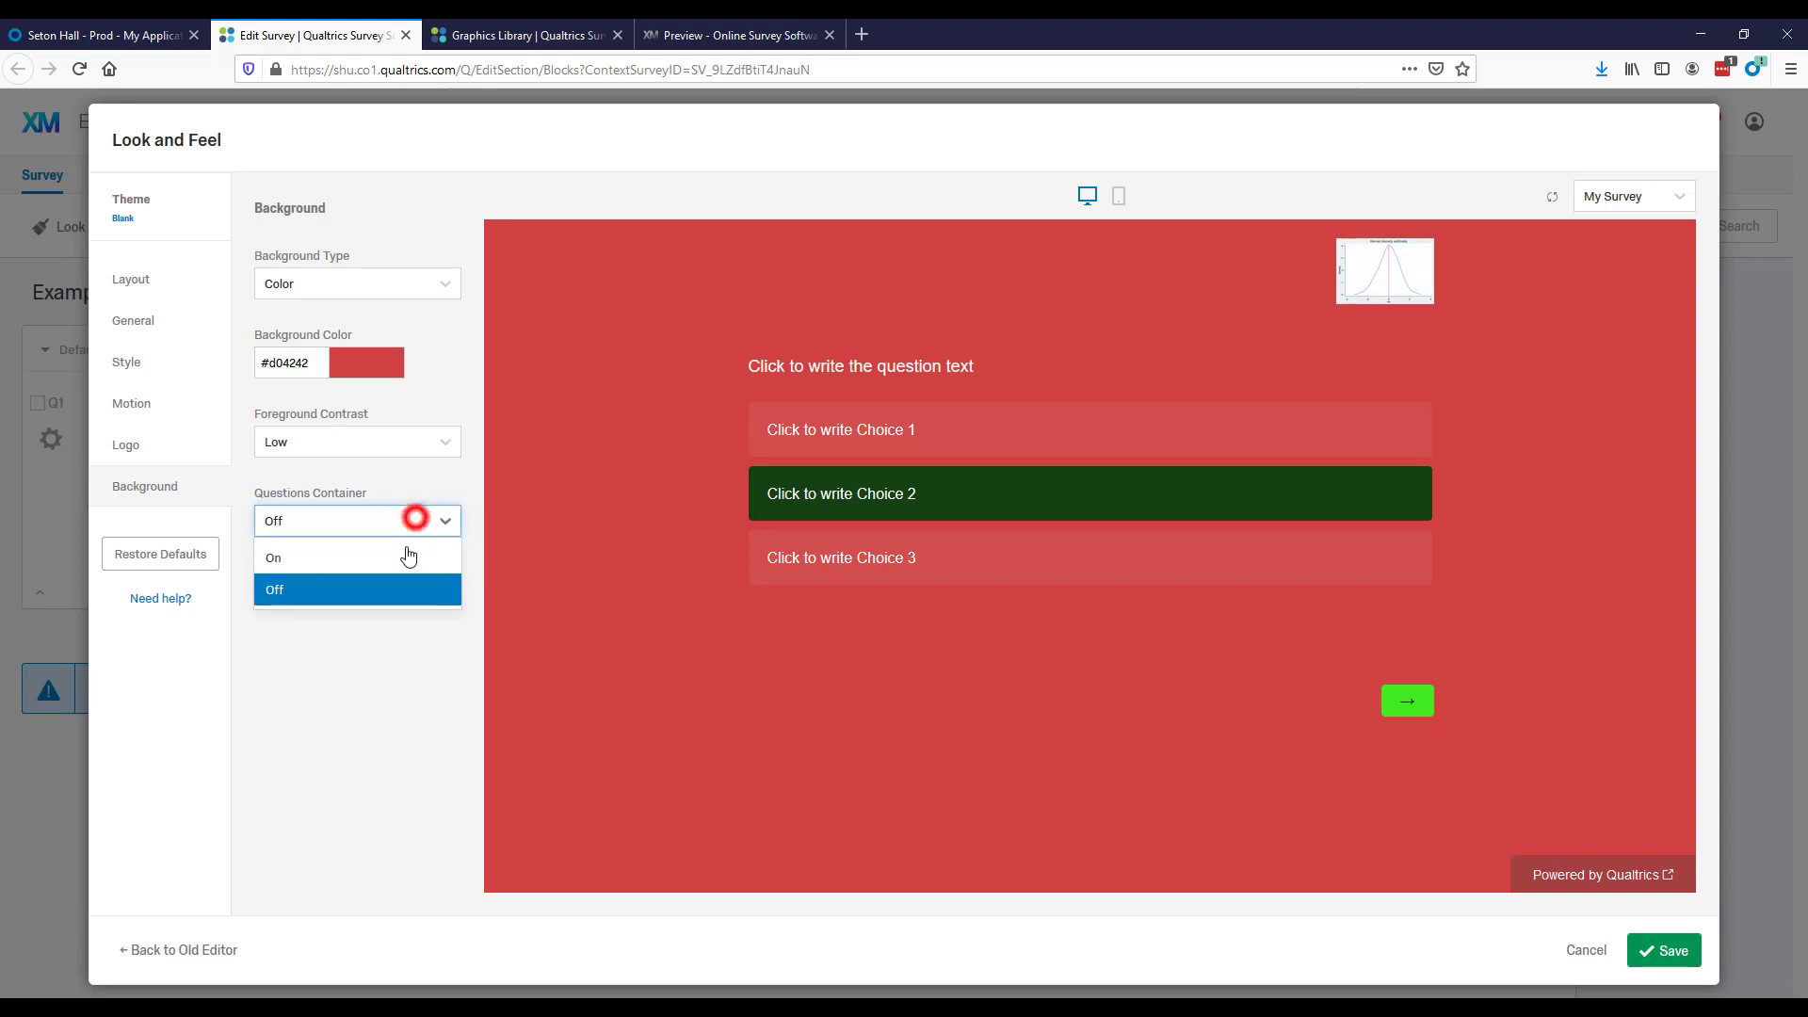
click(403, 561)
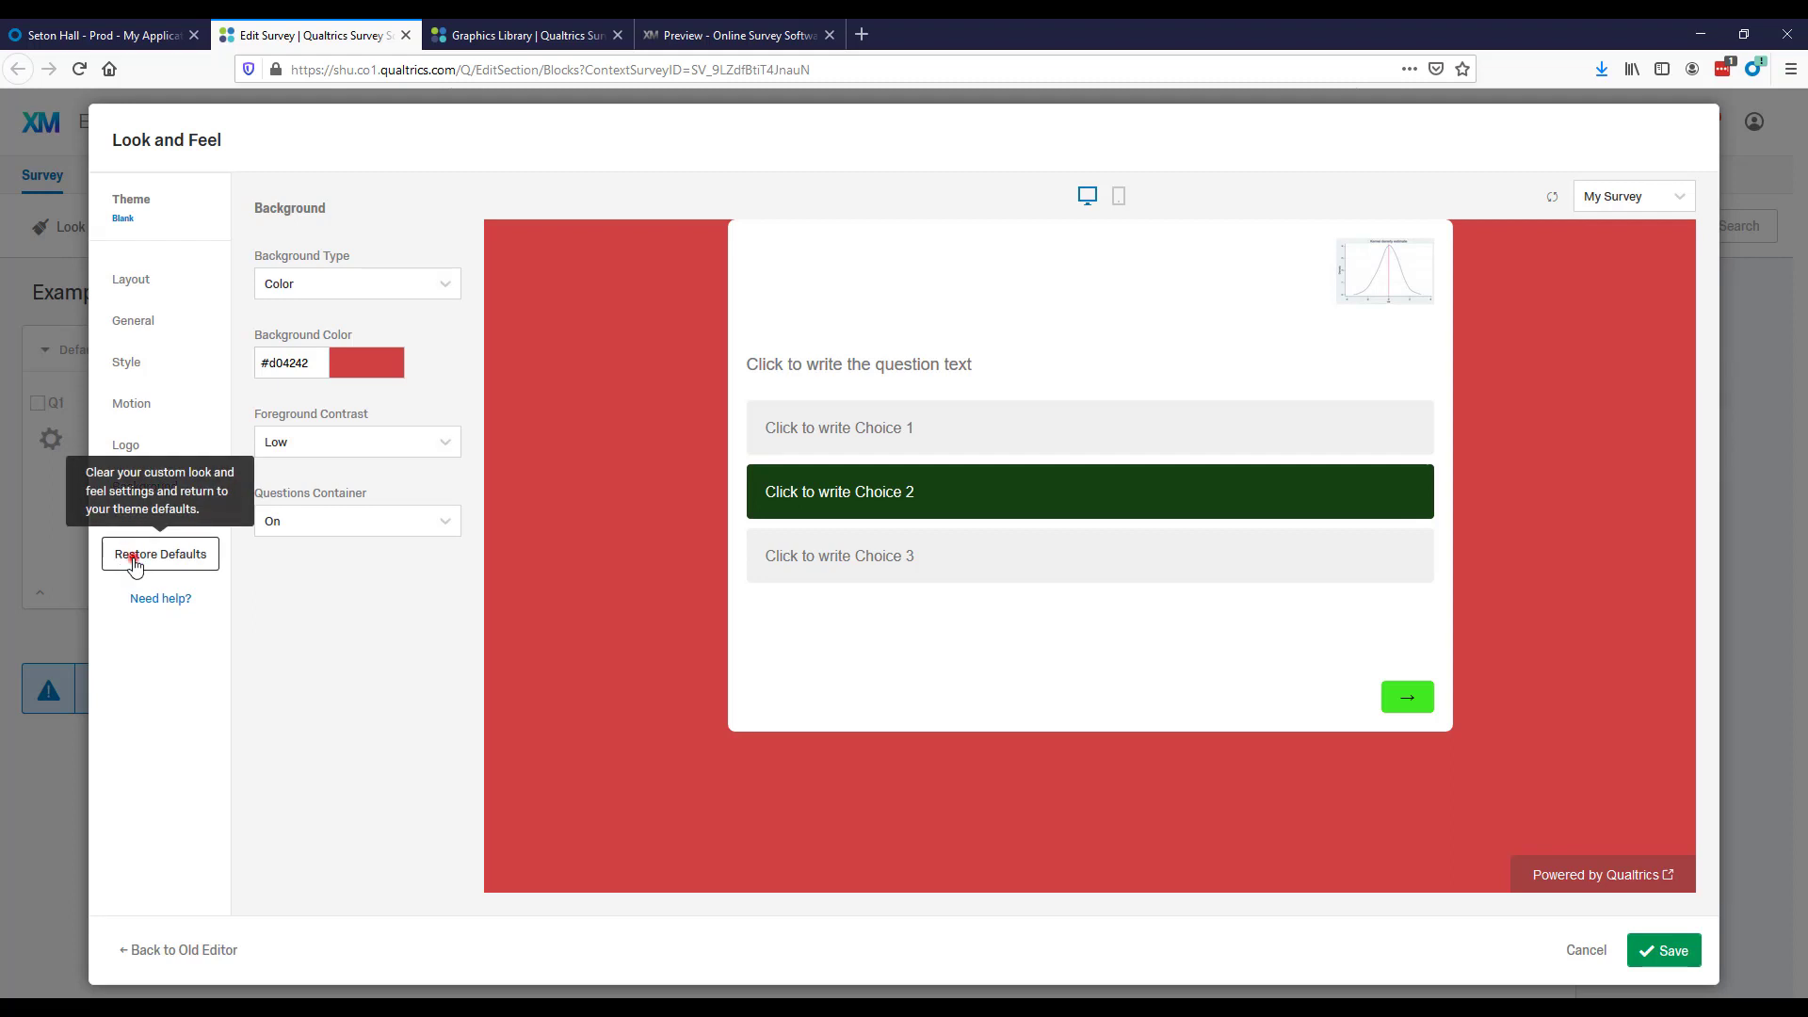
Restore all Look and Feel settings to the theme defaults and save them.
click(131, 557)
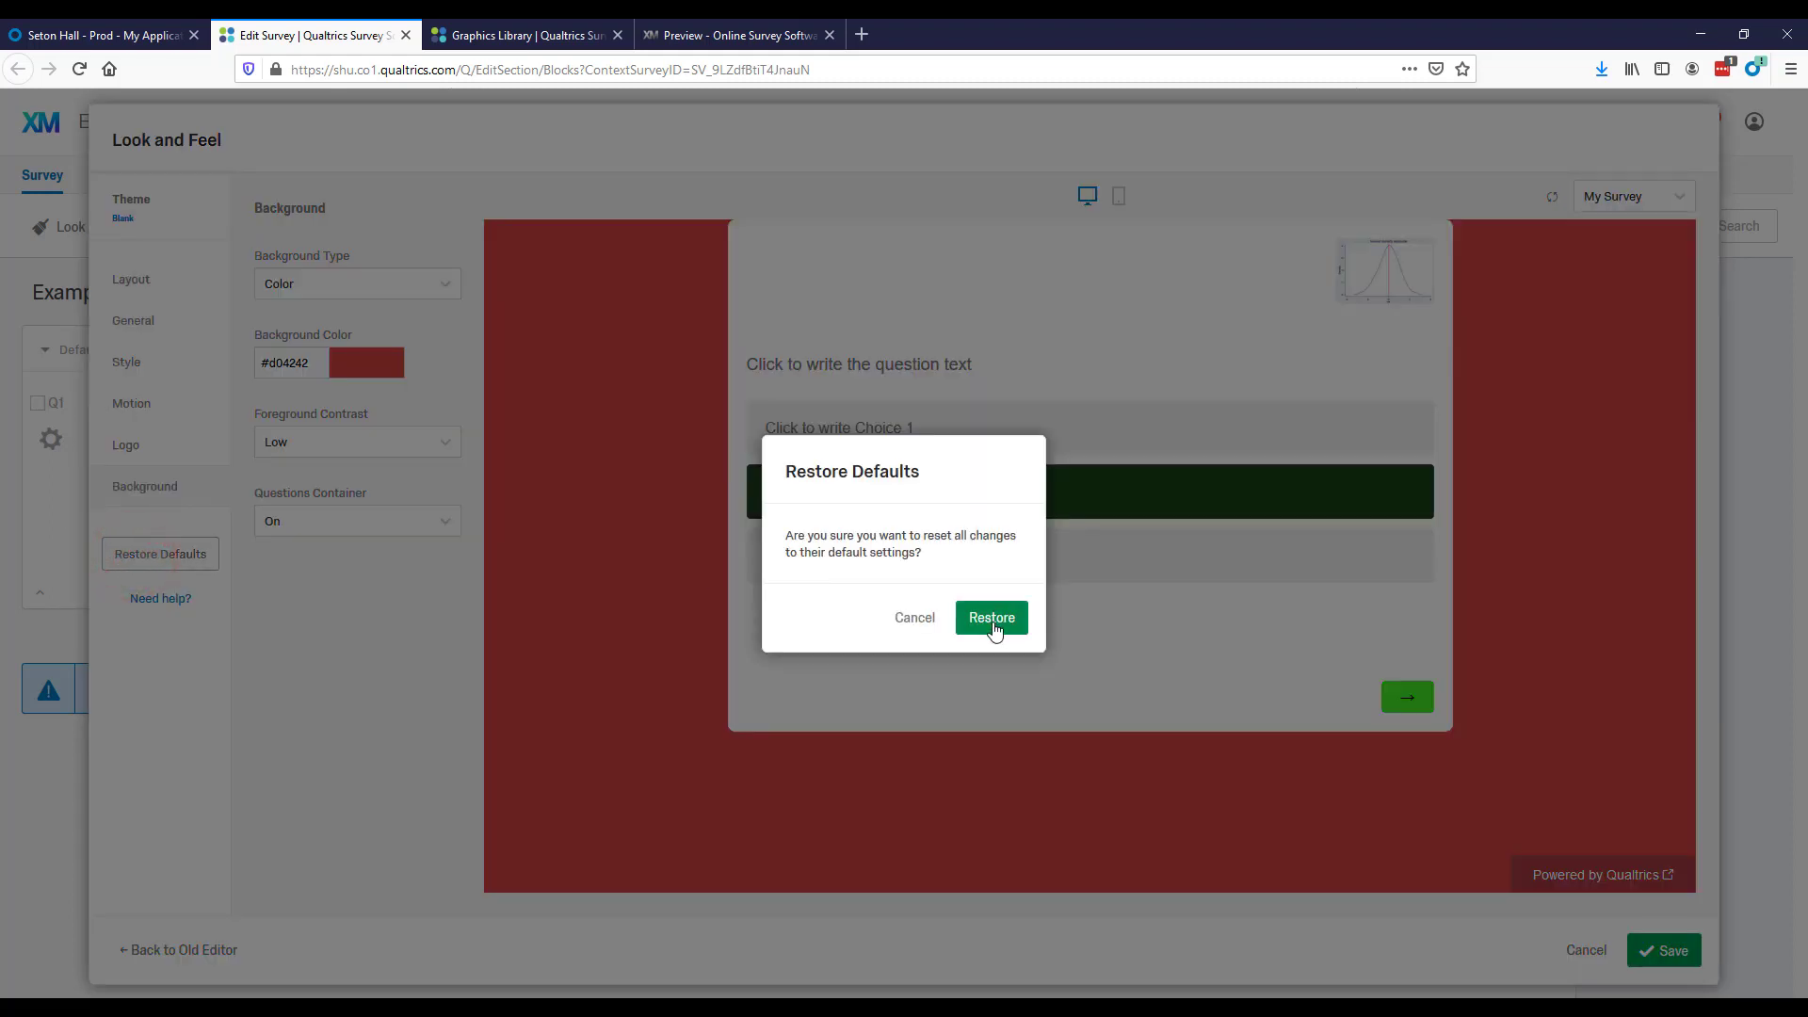
click(988, 619)
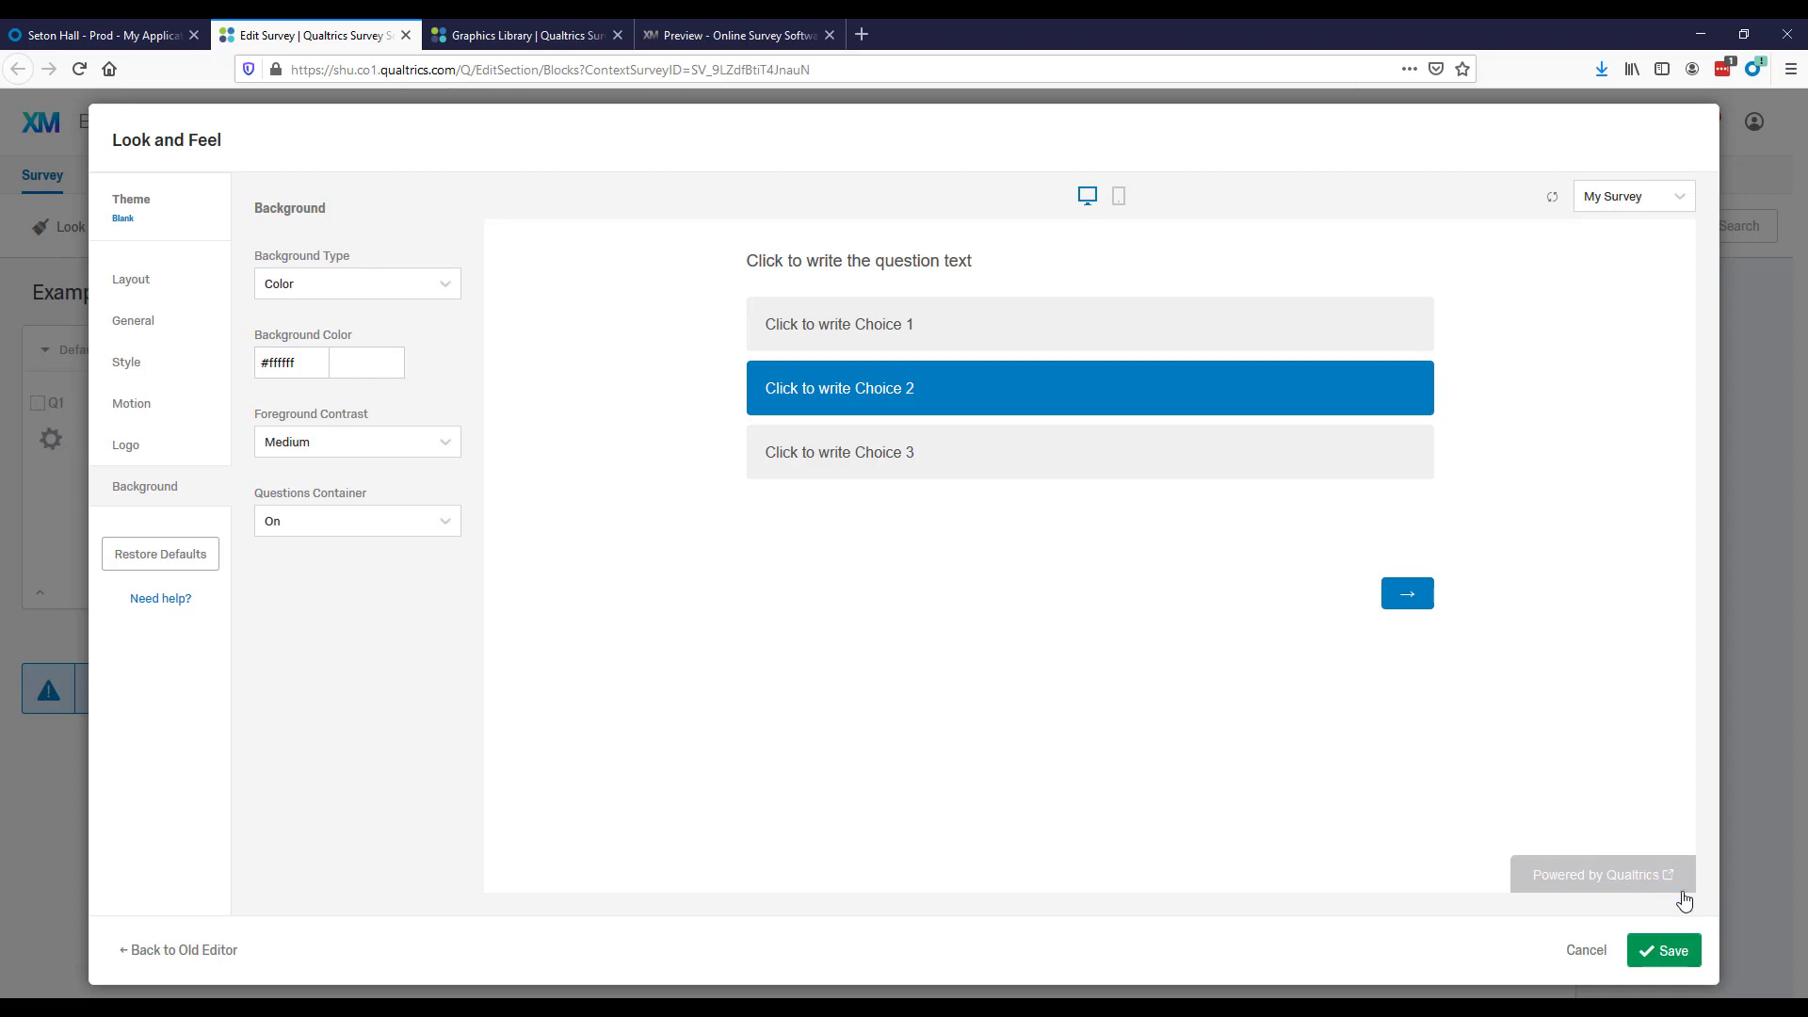
click(1665, 952)
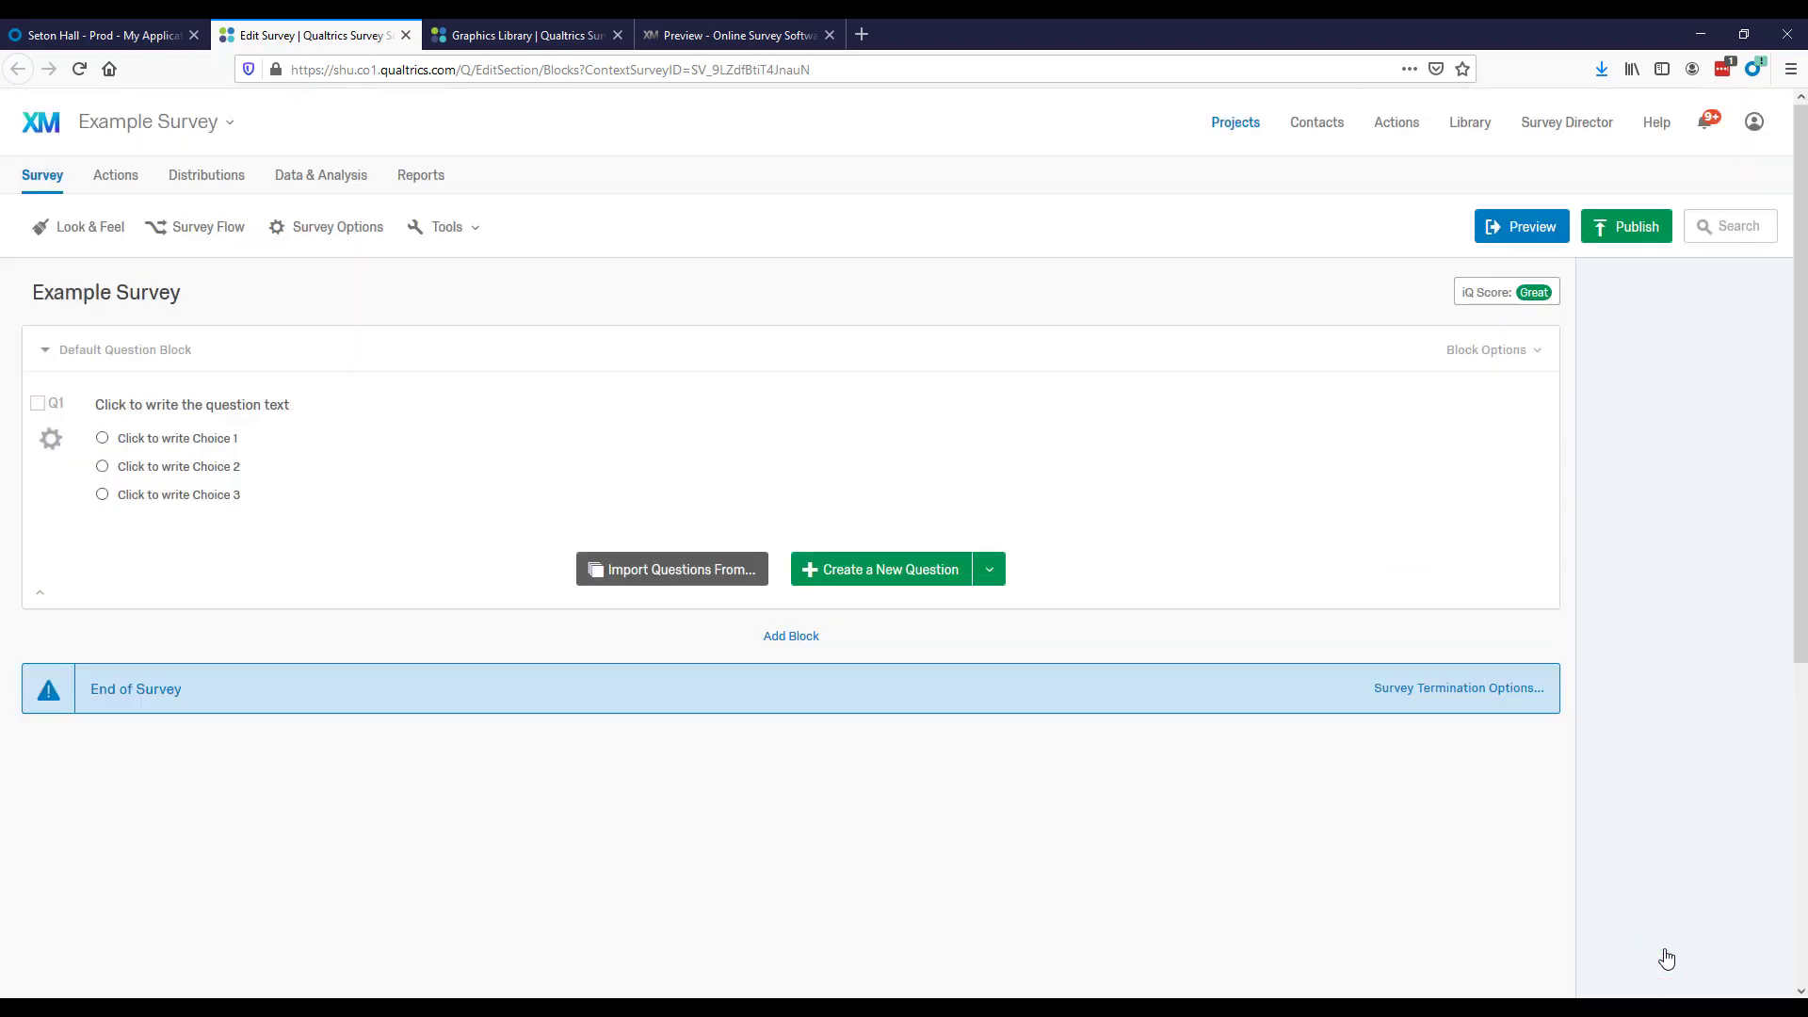